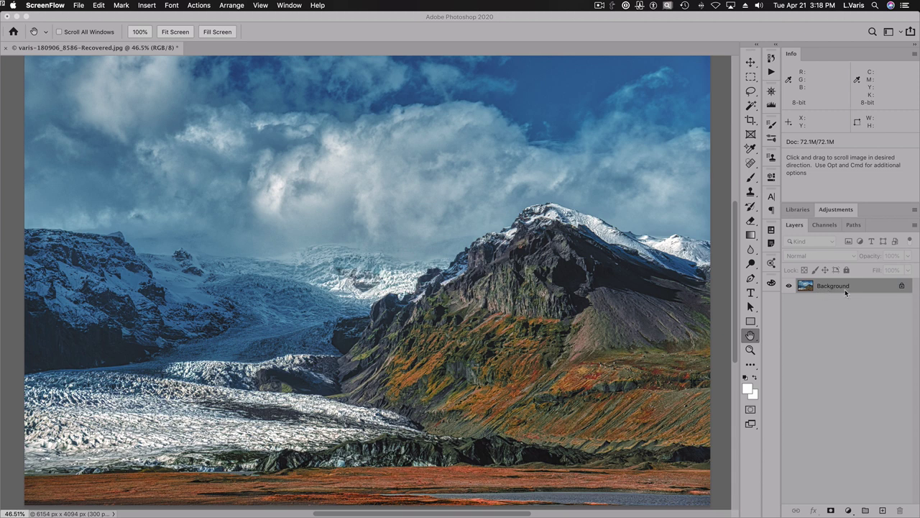
Compare the image's red, green and blue channels individually, and return to the RGB composite and the layer list.
click(825, 227)
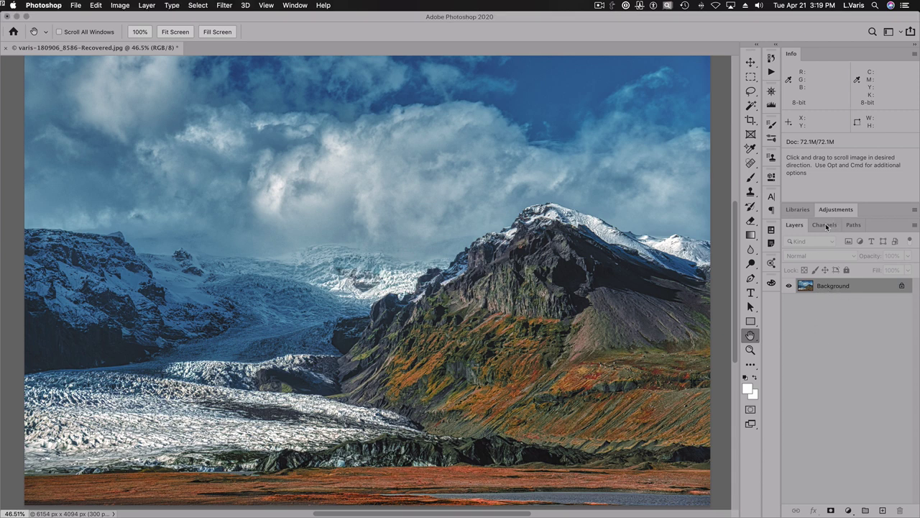
click(825, 225)
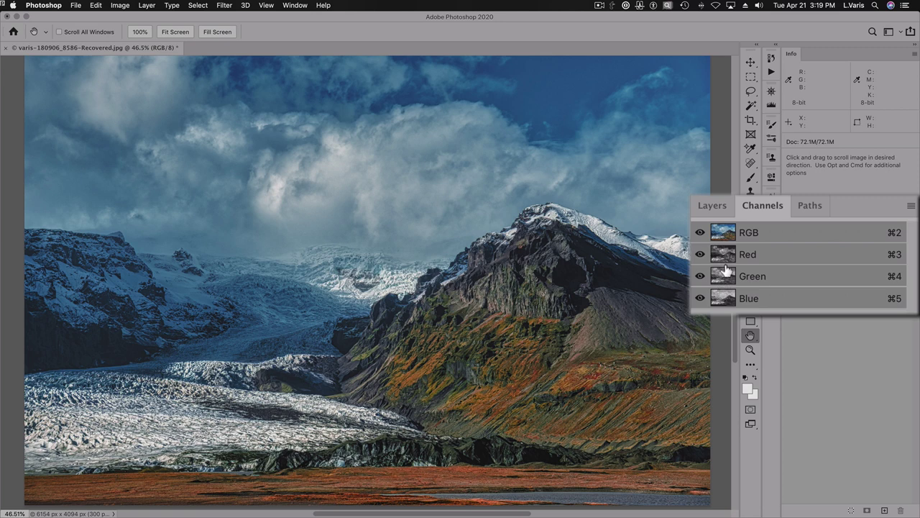
click(723, 255)
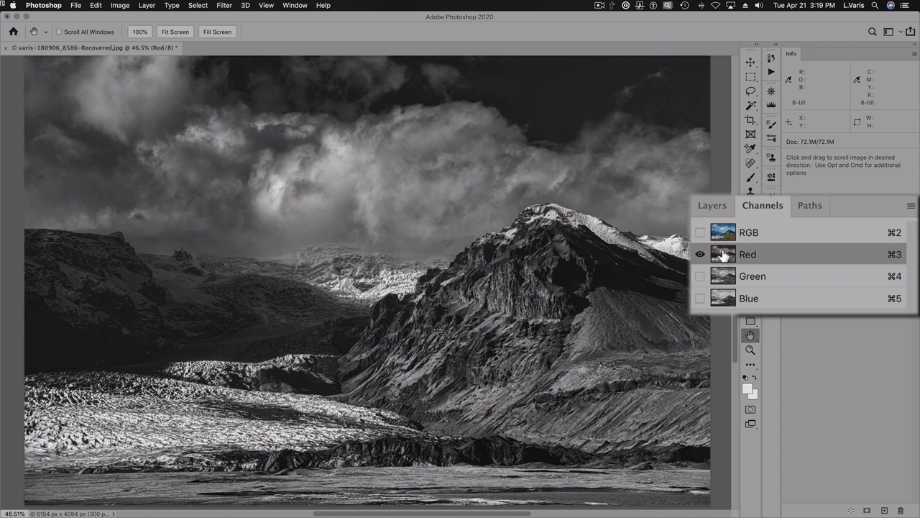
click(721, 277)
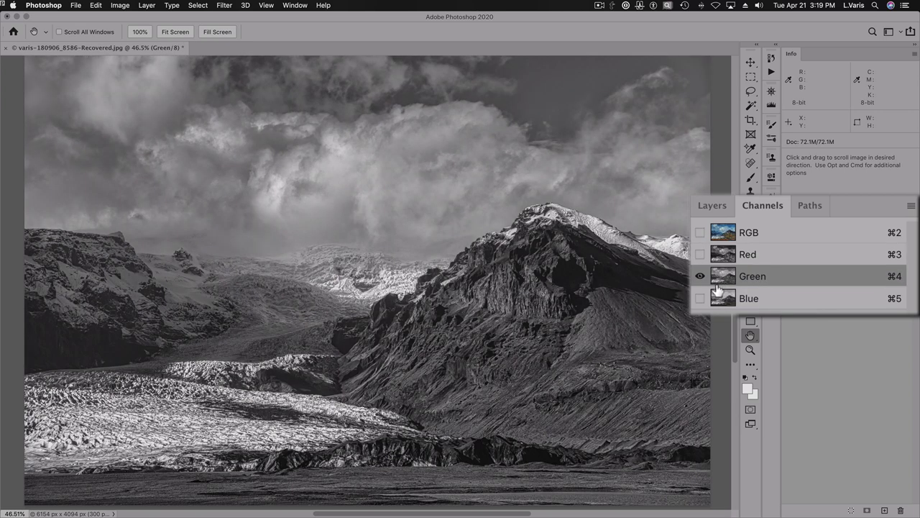
click(721, 299)
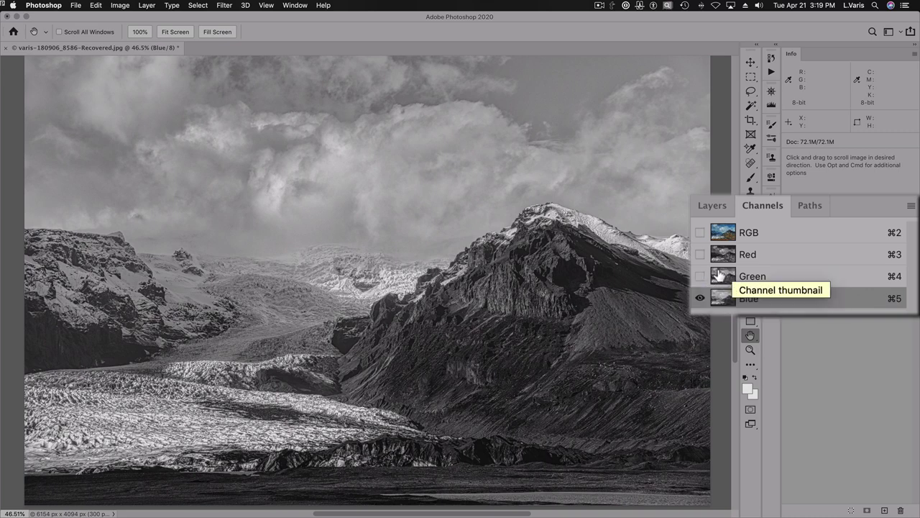
click(721, 278)
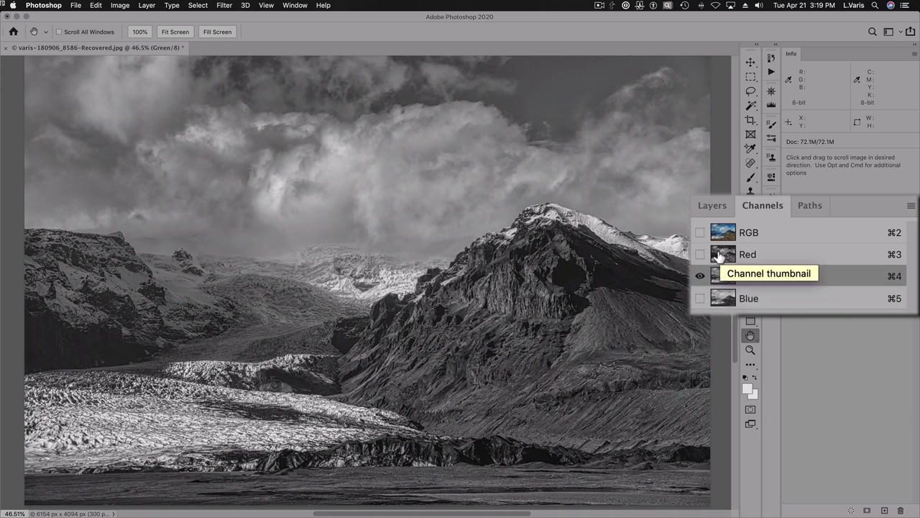
click(720, 255)
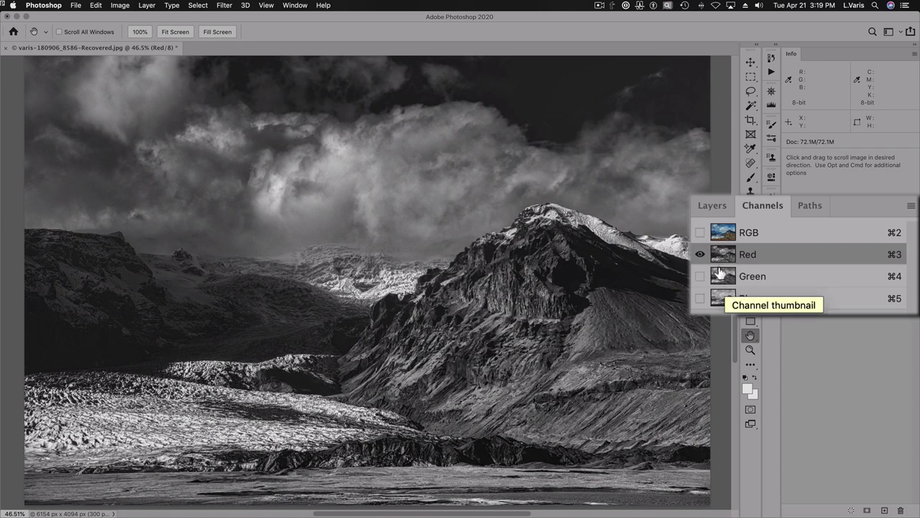
click(724, 231)
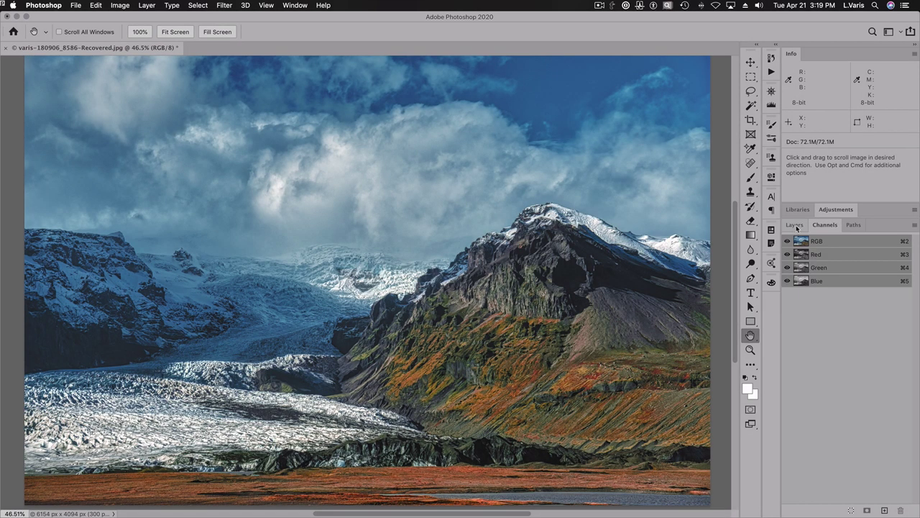
click(795, 225)
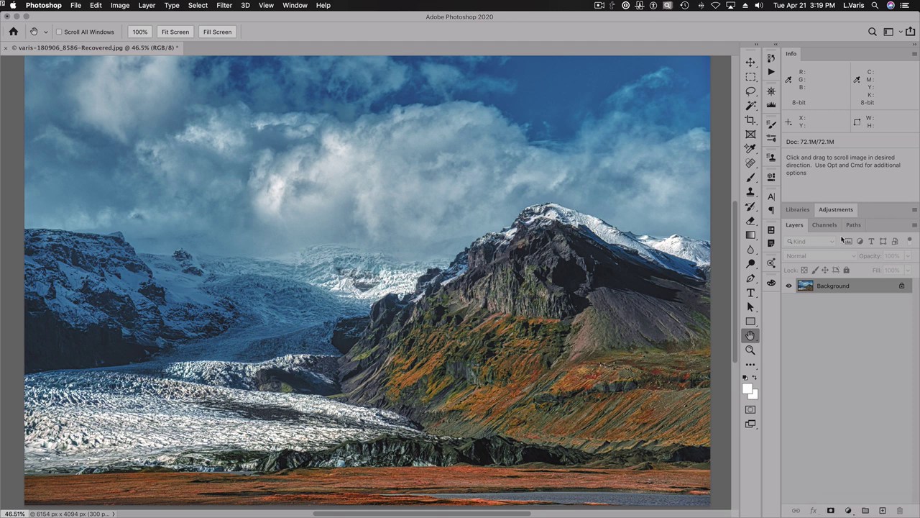
Add a Channel Mixer adjustment layer with the Black & White with Red Filter (RGB) preset.
click(836, 209)
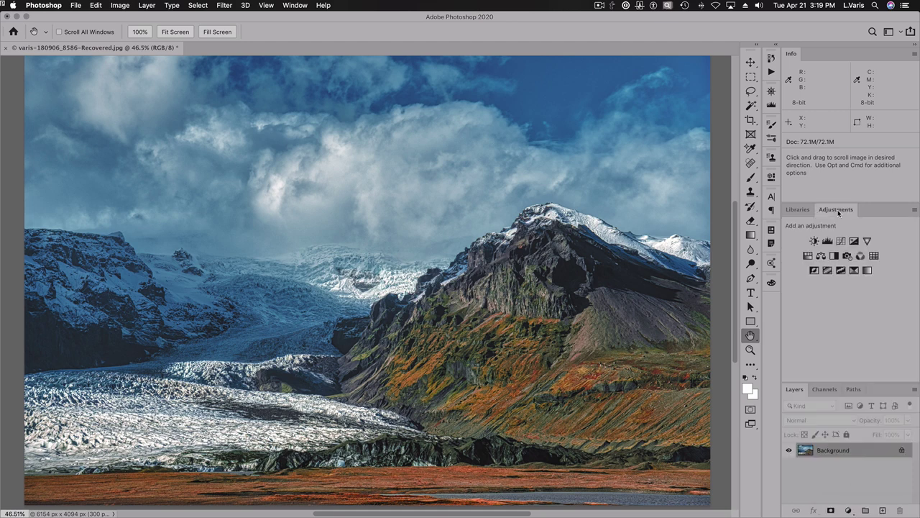
click(860, 256)
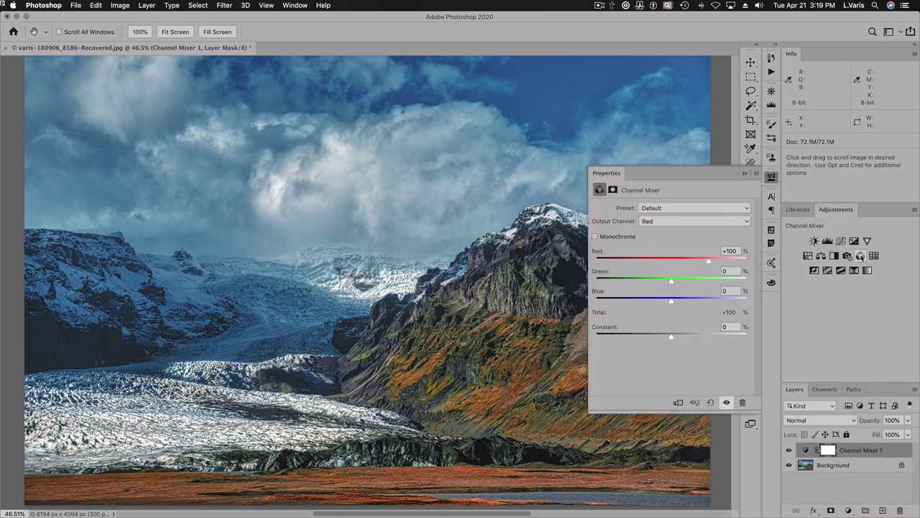
click(715, 209)
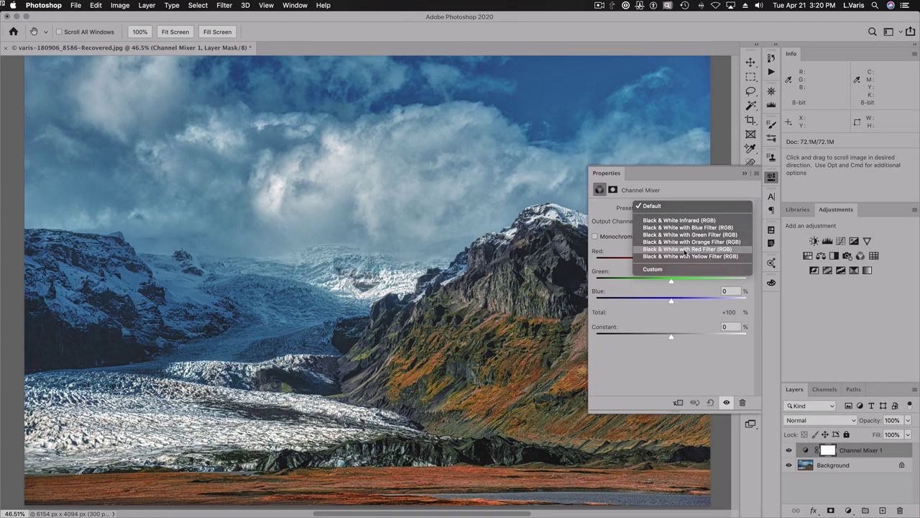
click(676, 263)
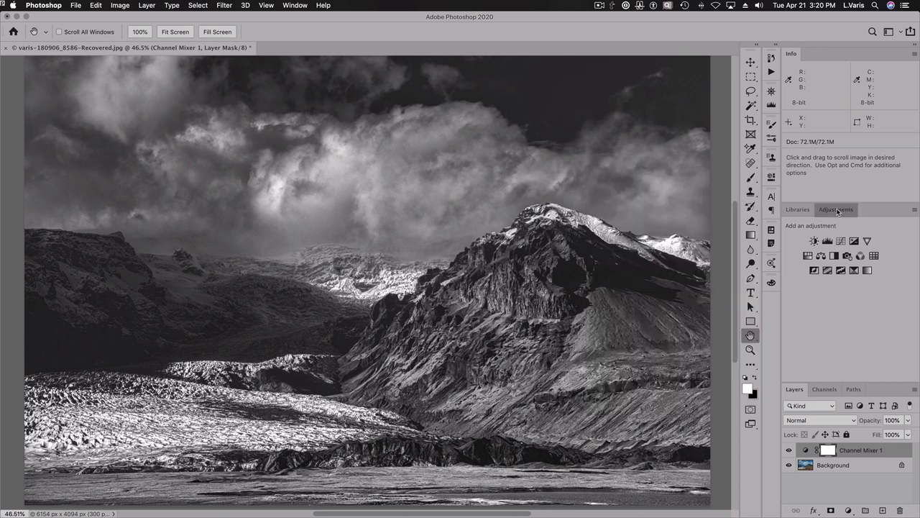
double_click(836, 210)
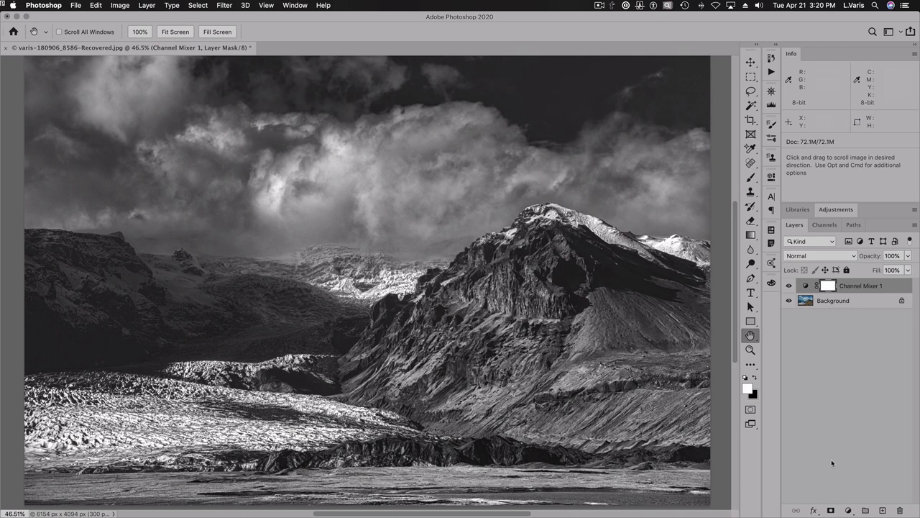
Add a second Channel Mixer adjustment layer with the Black & White with Green Filter (RGB) preset, and check its effect by toggling its visibility.
click(838, 210)
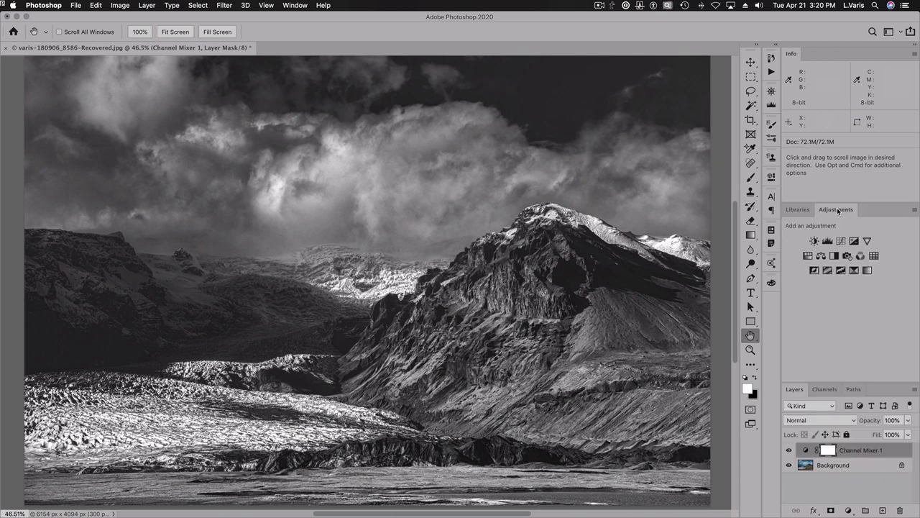
click(860, 256)
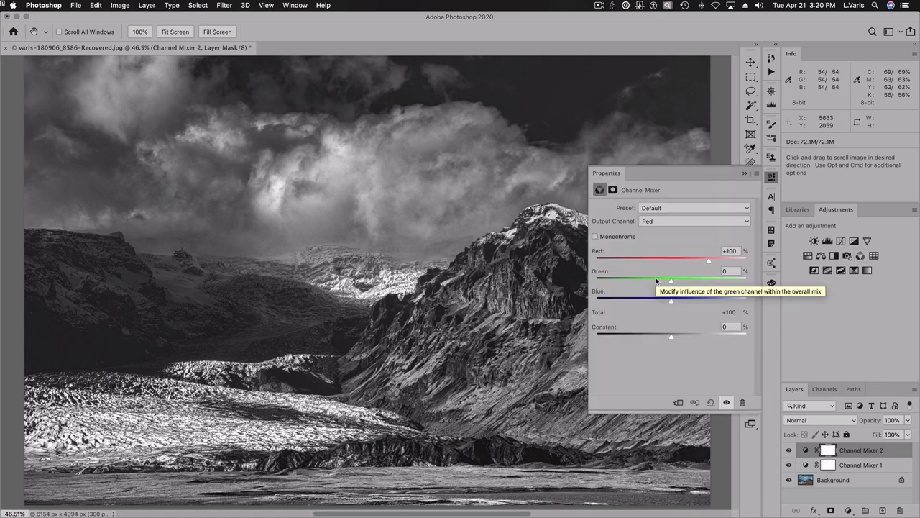
click(686, 207)
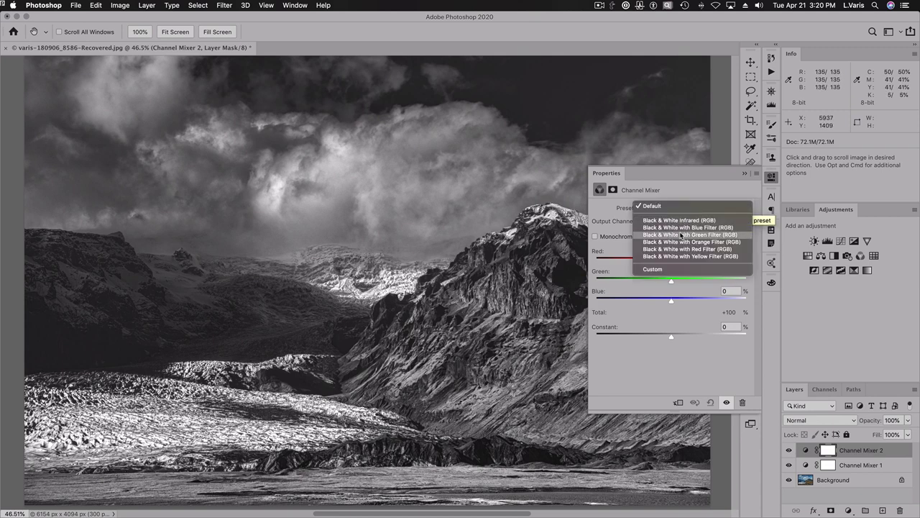
click(679, 235)
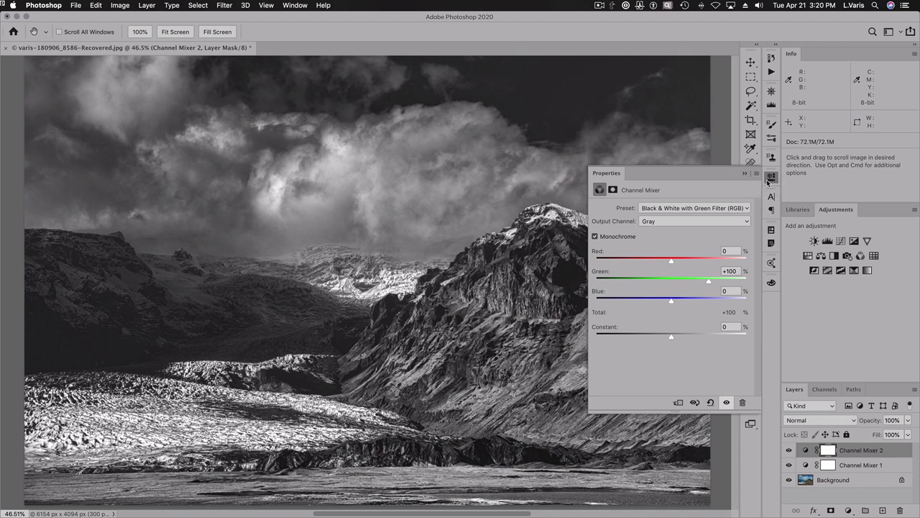
click(771, 177)
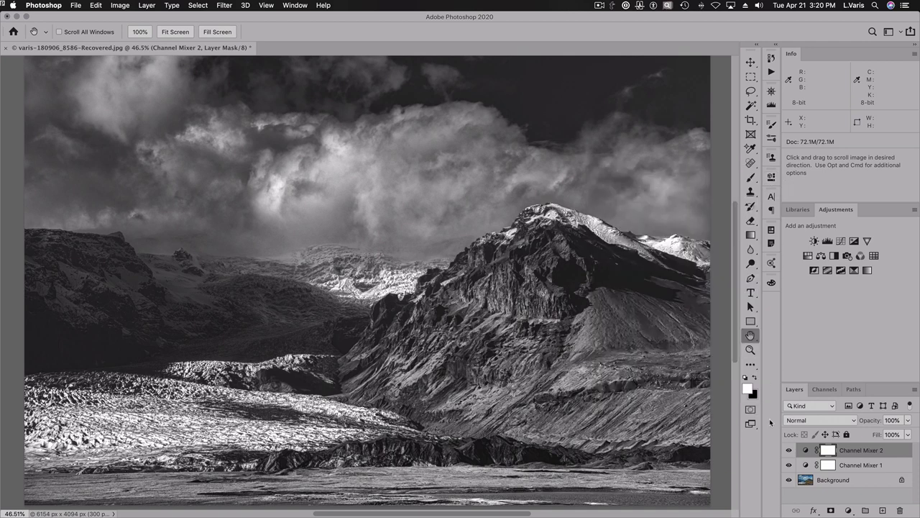
double_click(837, 212)
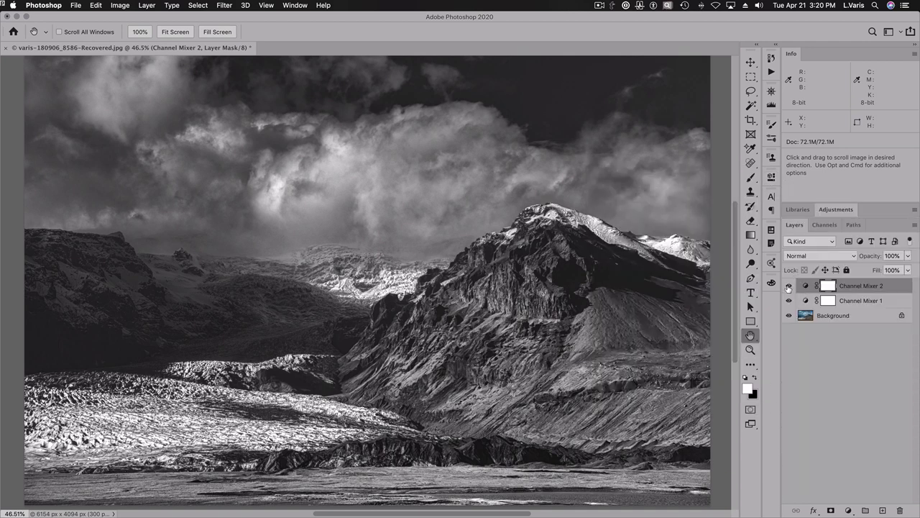
click(788, 286)
click(788, 286)
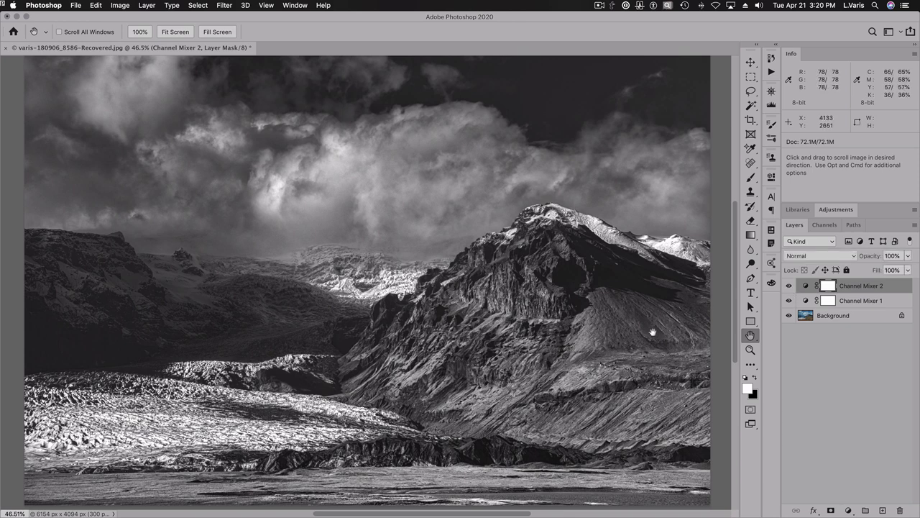
Rename the first Channel Mixer layer "red" and the second one "green".
double_click(851, 301)
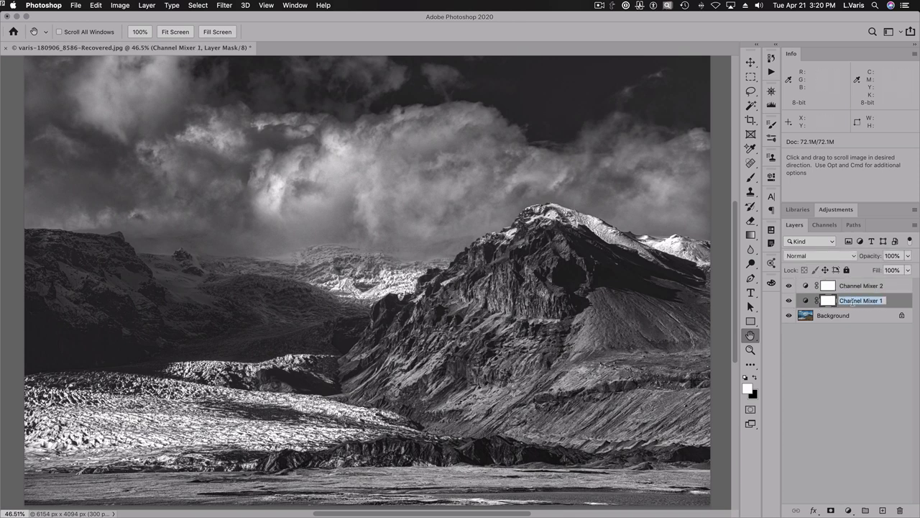
text(red)
key(Return)
double_click(849, 287)
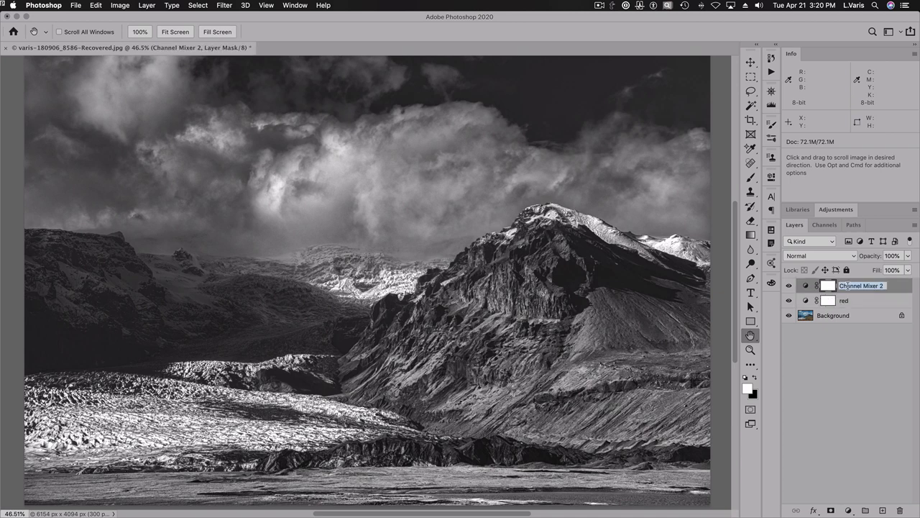
text(green)
key(Return)
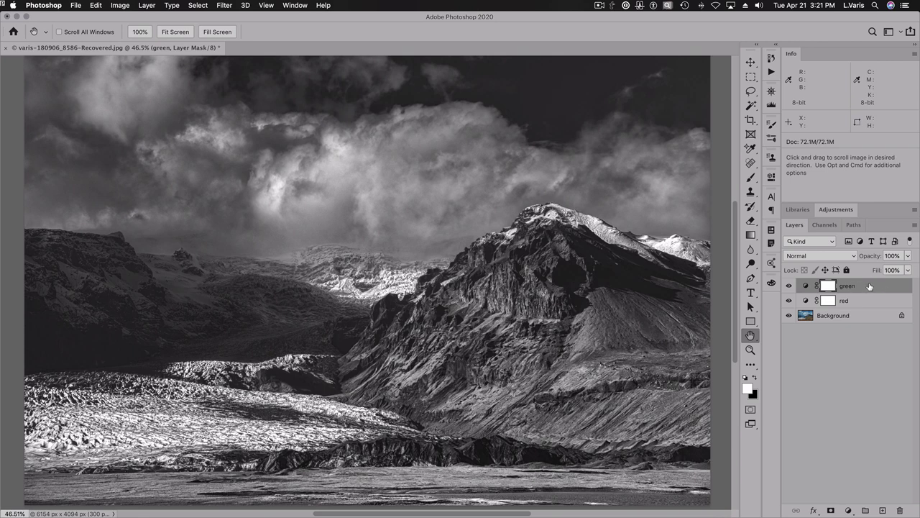
Set the green layer's knockout to Deep in its blending options, and compare the image with that layer hidden and shown.
click(915, 226)
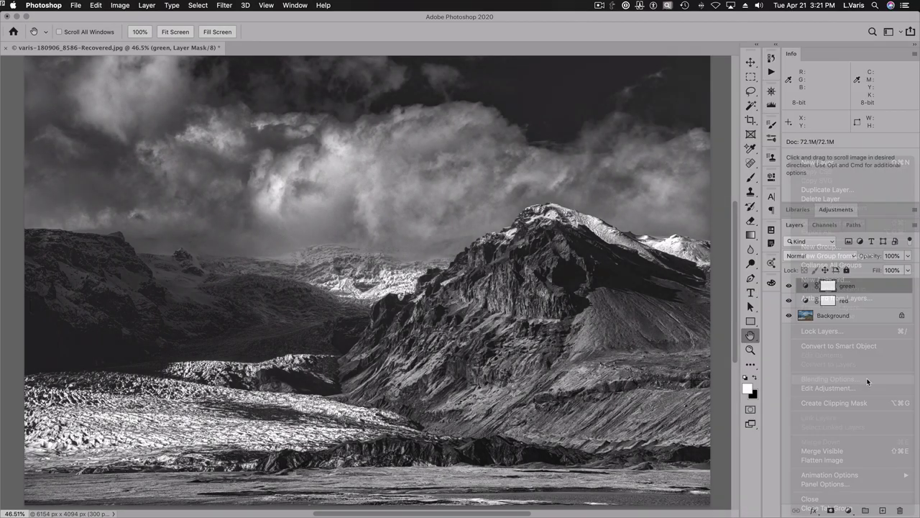
click(866, 377)
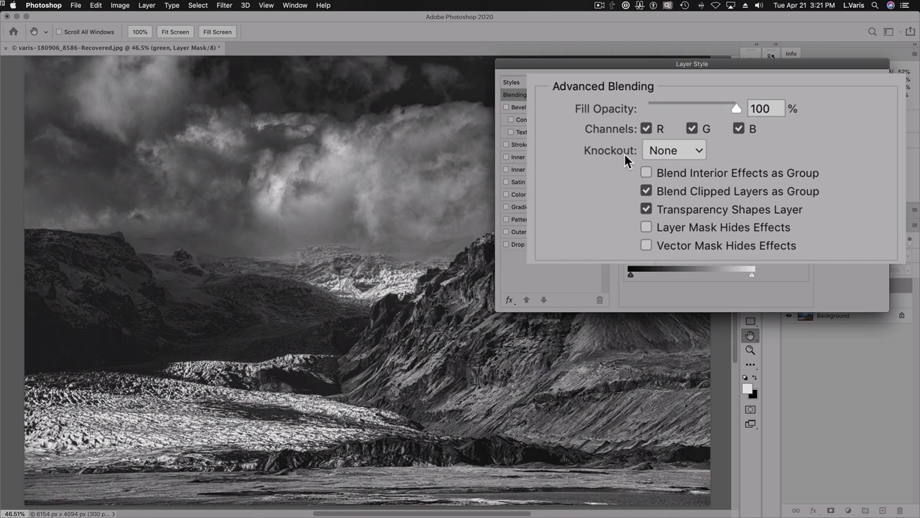
click(693, 151)
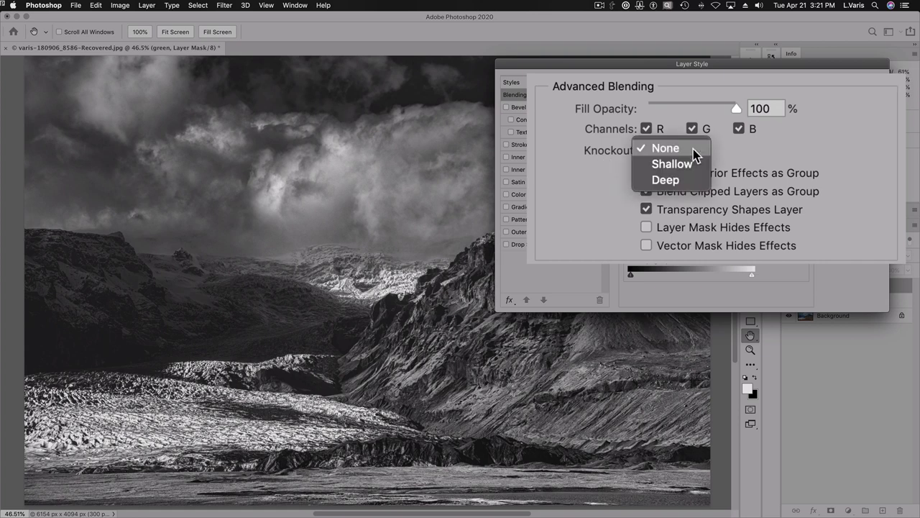
click(688, 182)
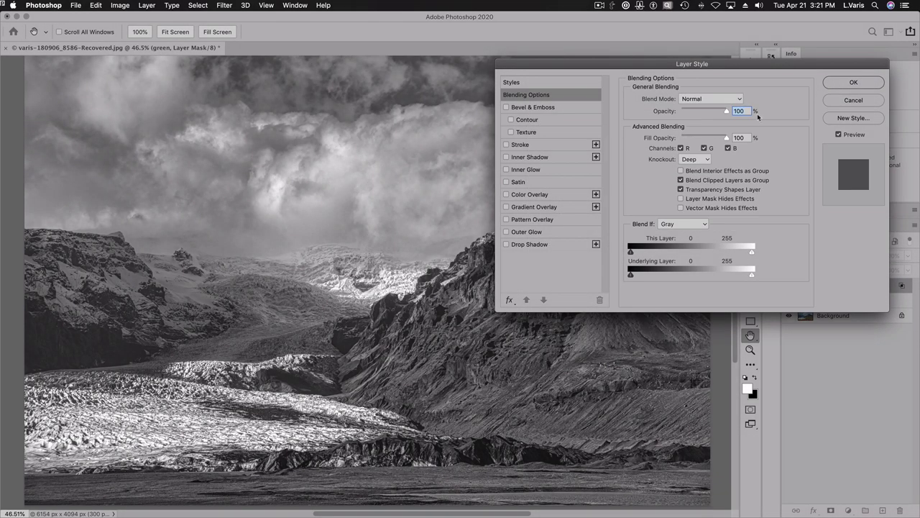
click(853, 83)
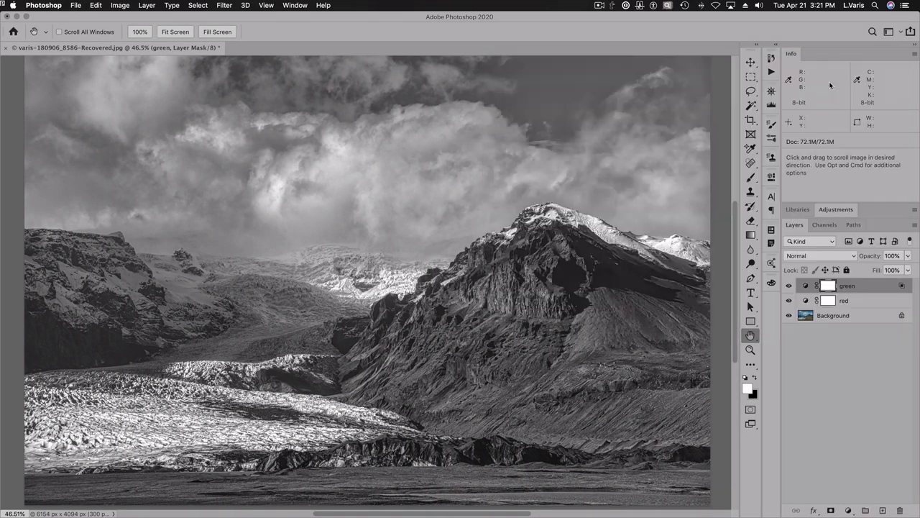
click(788, 287)
click(788, 287)
click(789, 287)
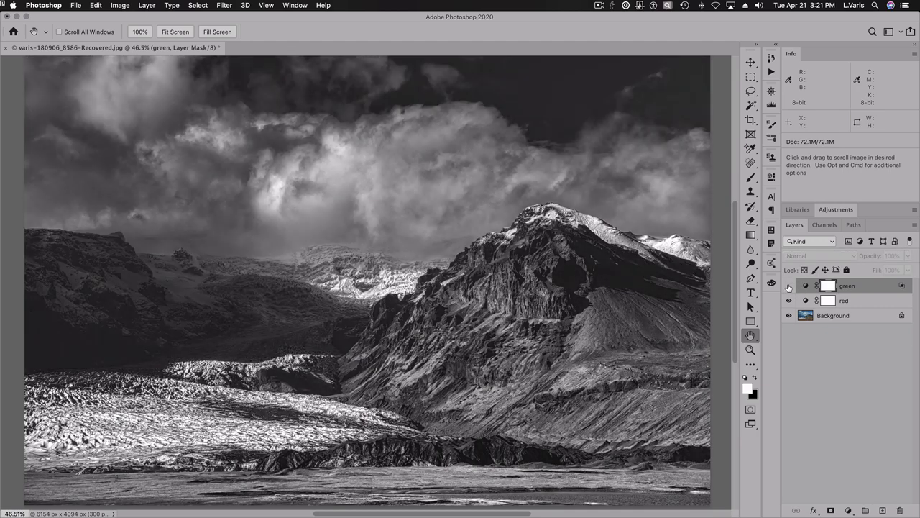
click(789, 287)
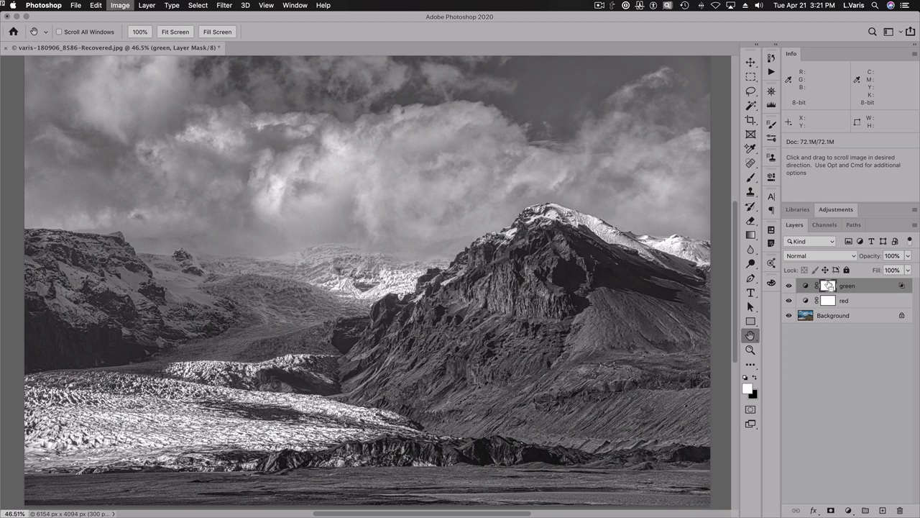
Invert the green layer's mask and paint it white over the dark mountains and glacier valley on the photo's left and the lower right hillside.
key(super+i)
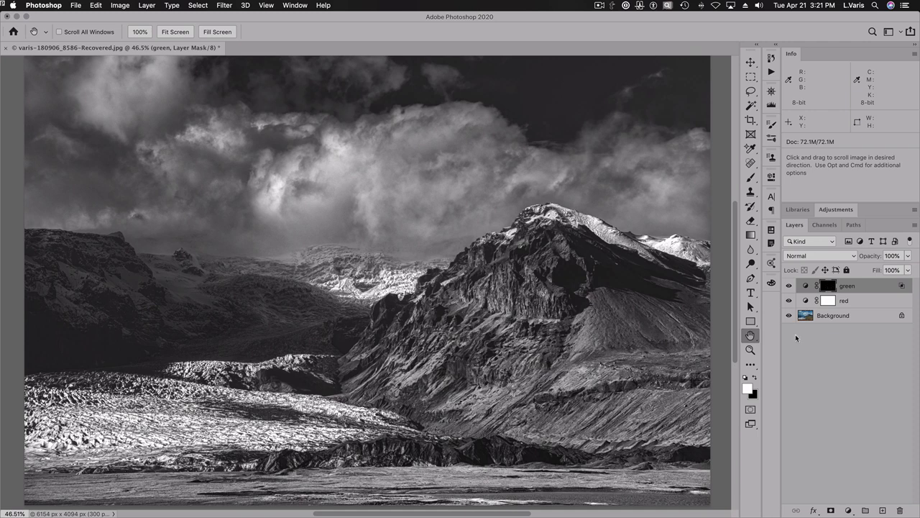
click(750, 176)
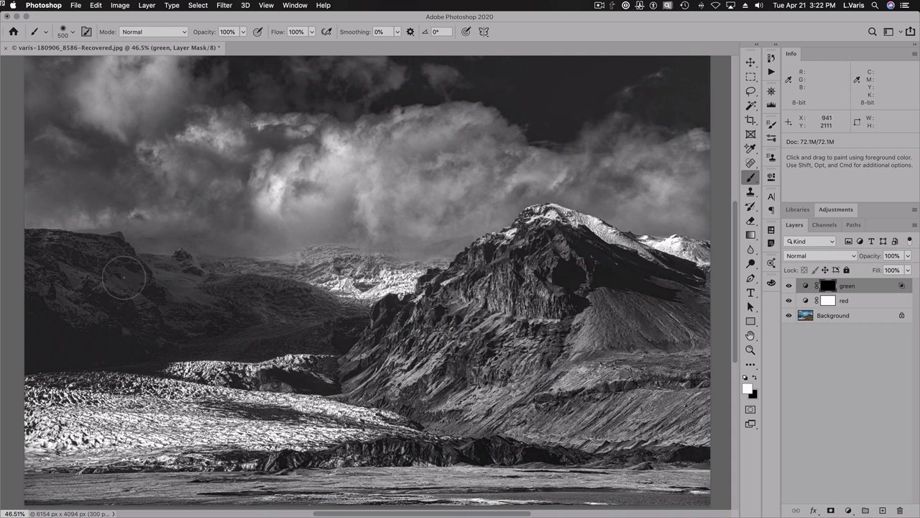
mouse_move(111, 268)
mouse_down()
mouse_move(50, 264)
mouse_move(40, 274)
mouse_move(50, 288)
mouse_move(106, 292)
mouse_move(113, 303)
mouse_move(37, 315)
mouse_move(39, 332)
mouse_move(80, 332)
mouse_move(137, 312)
mouse_move(171, 315)
mouse_move(152, 336)
mouse_move(94, 343)
mouse_up()
mouse_move(52, 345)
mouse_down()
mouse_move(128, 363)
mouse_move(296, 353)
mouse_move(352, 345)
mouse_move(345, 313)
mouse_up()
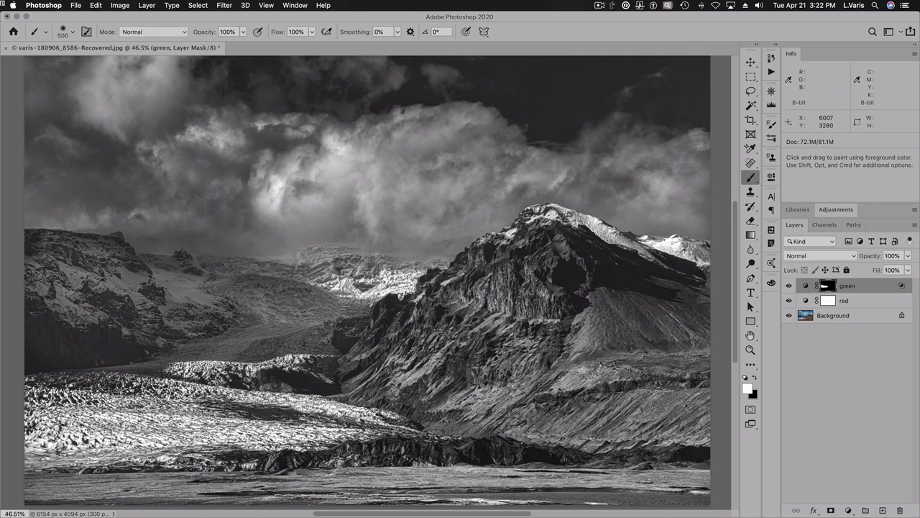
drag(625, 422, 586, 426)
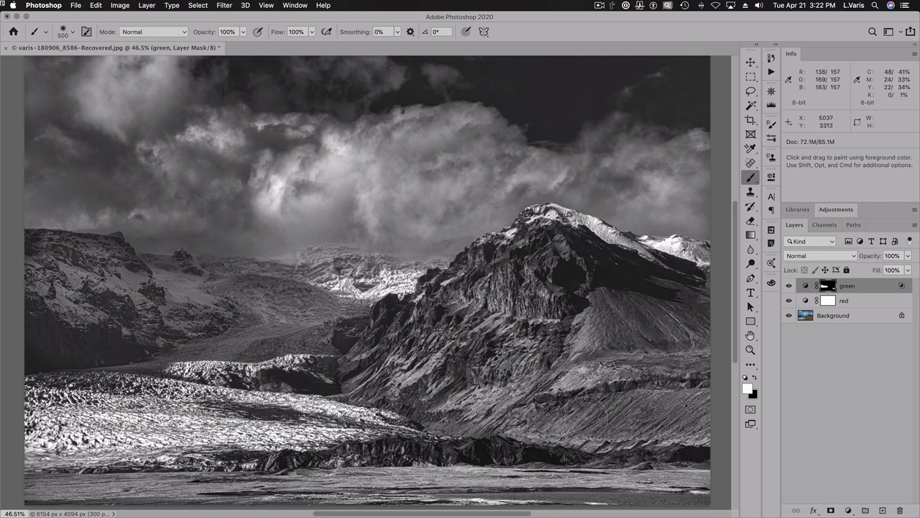
Reduce the brush size to 250 and paint the green layer's mask white over the shadowed slopes beside the snowy peak.
key(bracketleft)
key(bracketleft)
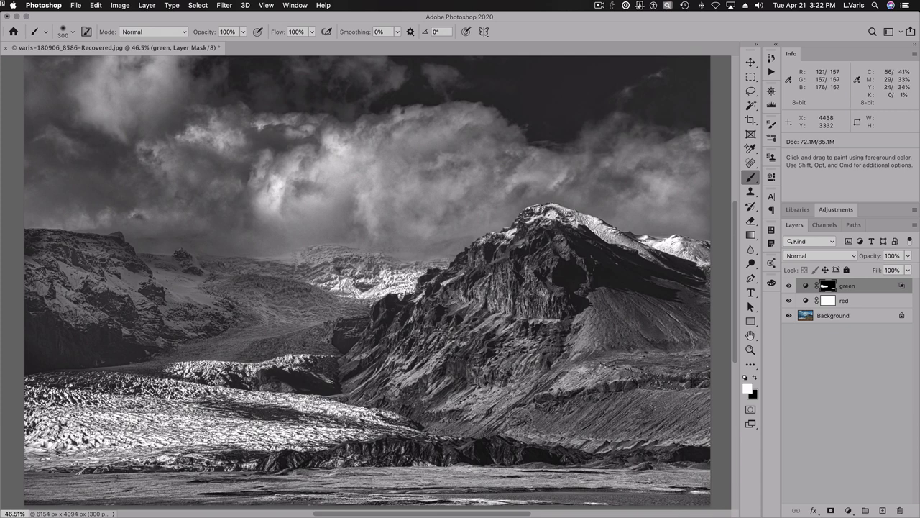
key(bracketleft)
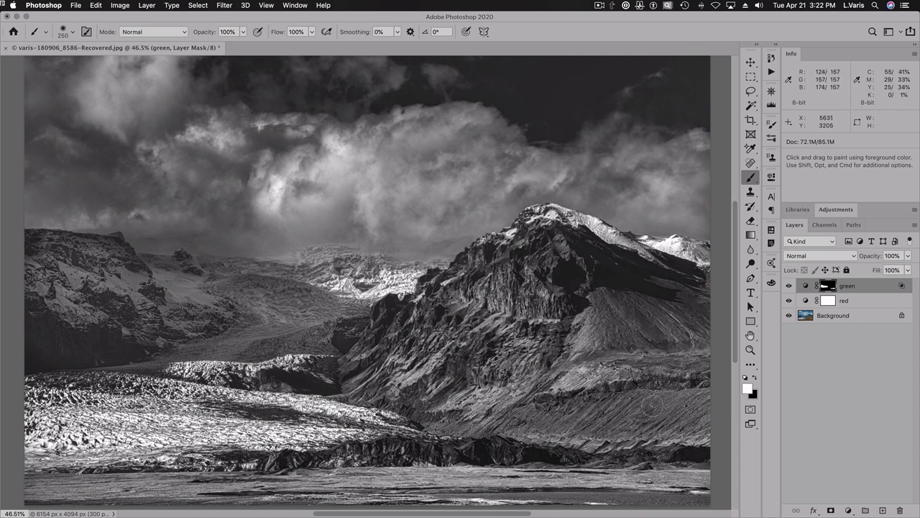
mouse_move(693, 328)
mouse_down()
mouse_move(582, 248)
mouse_move(624, 277)
mouse_move(614, 263)
mouse_move(649, 271)
mouse_move(573, 242)
mouse_move(679, 278)
mouse_up()
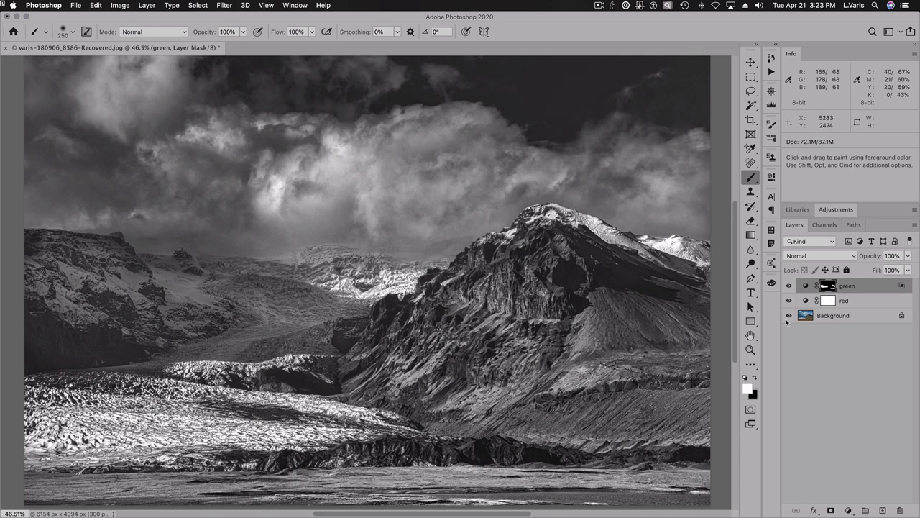
Display the green layer's mask alone, paint white over the gray gaps in its large white area, and return to the image view.
alt+click(830, 287)
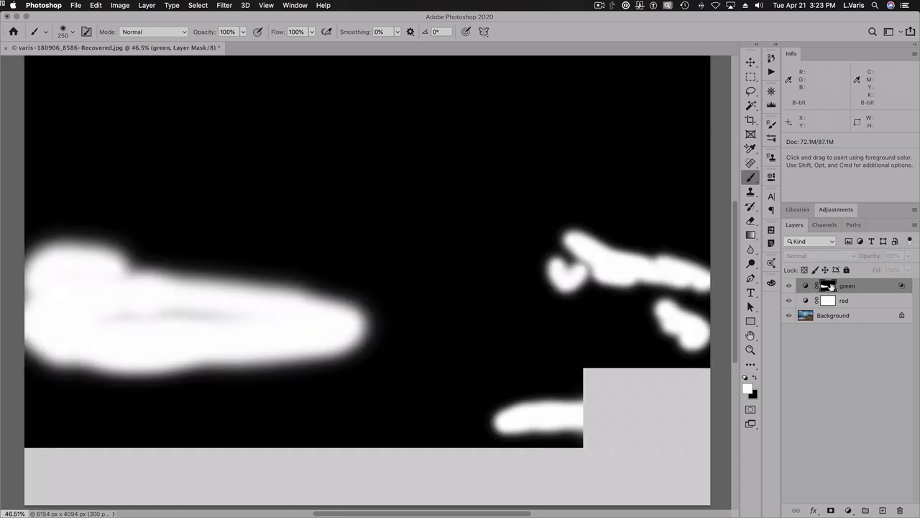
drag(123, 312, 214, 316)
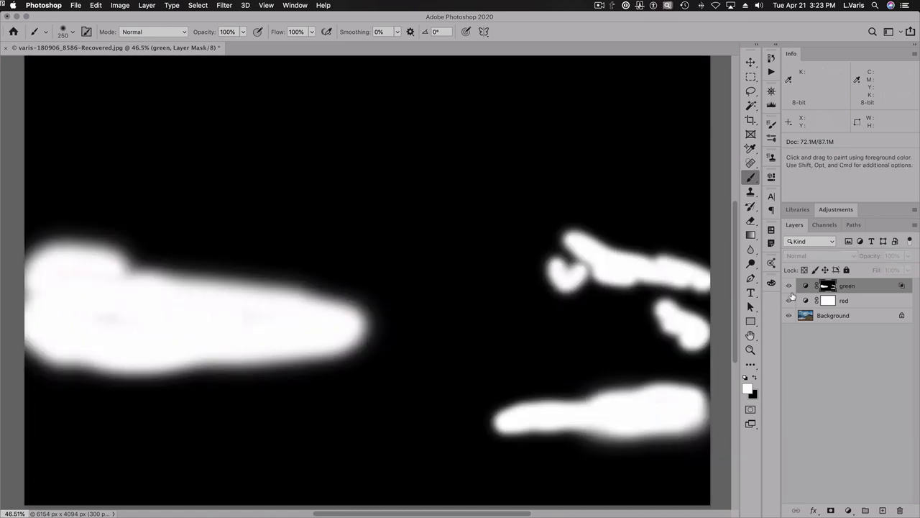
alt+click(830, 287)
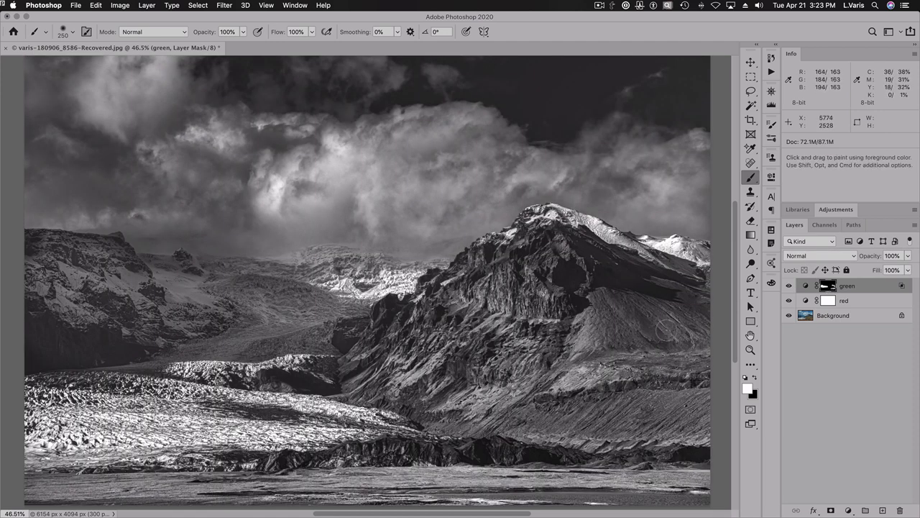
Compare the image with the green layer hidden and shown.
click(789, 285)
click(788, 287)
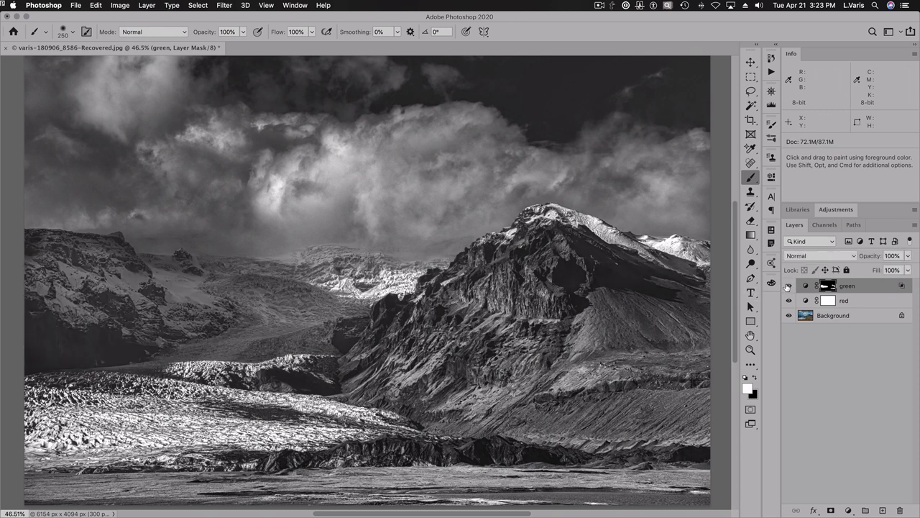
click(788, 286)
click(788, 286)
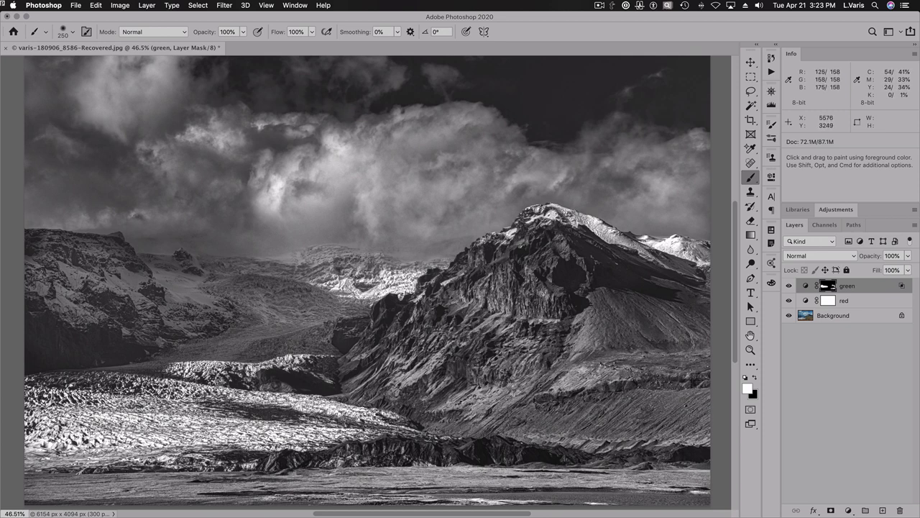
click(788, 286)
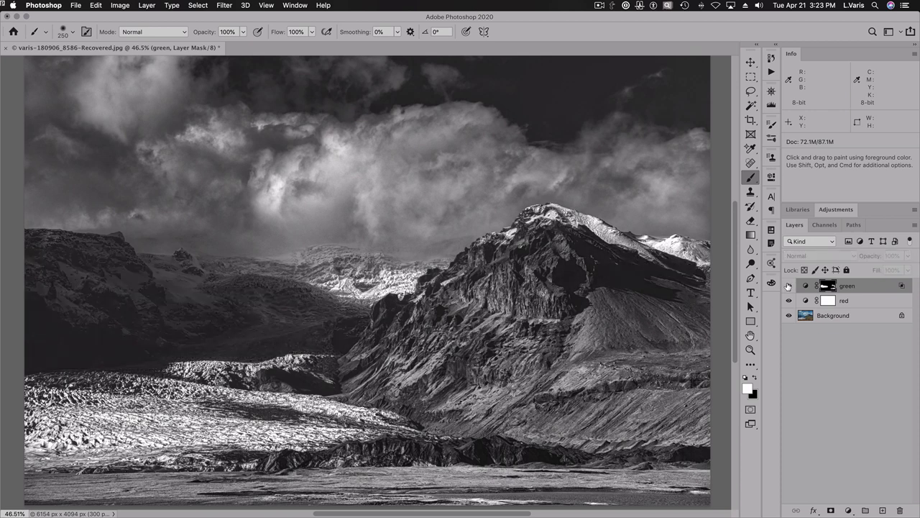
click(788, 286)
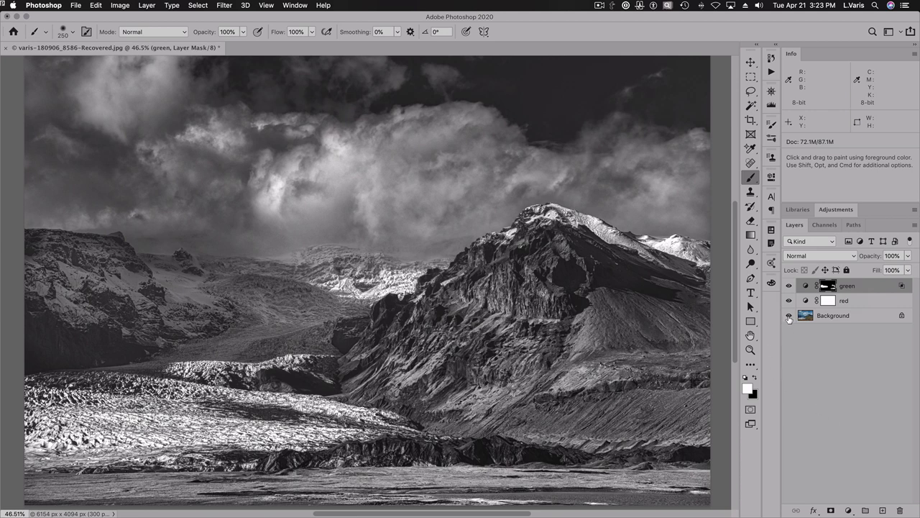
Show only the Background layer, examine its Blue channel against the RGB composite, and restore the visibility of the green and red layers.
alt+click(789, 316)
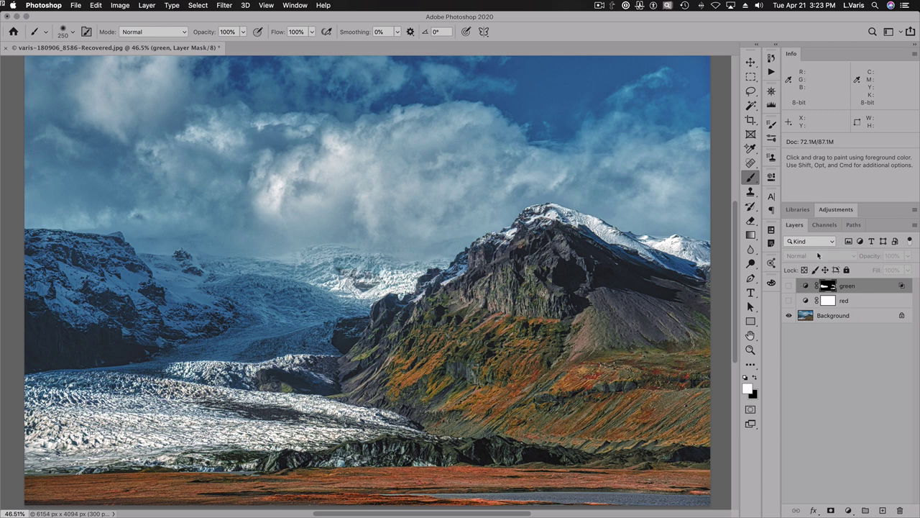
click(825, 226)
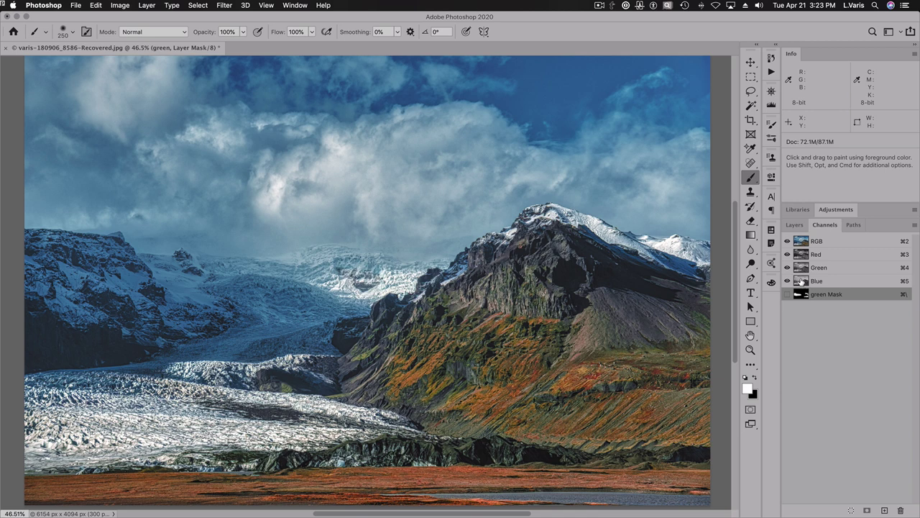
click(801, 281)
click(800, 241)
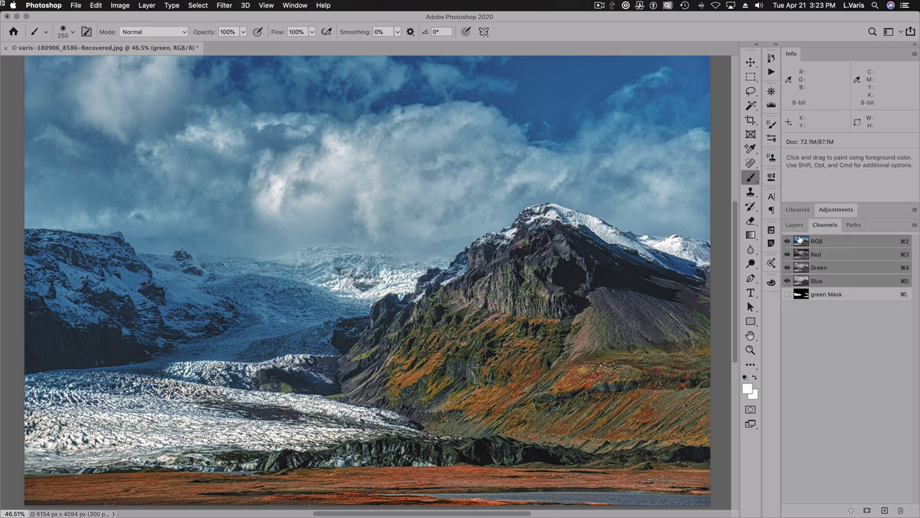
click(800, 281)
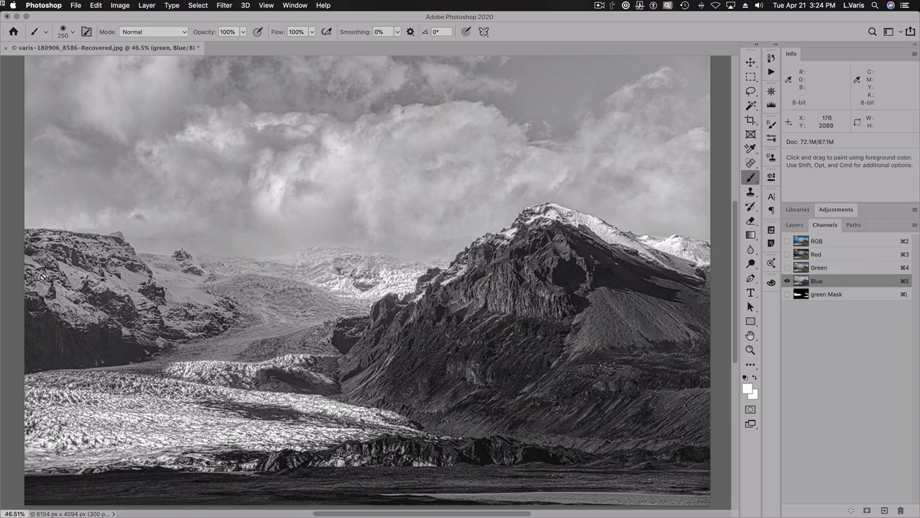
click(801, 242)
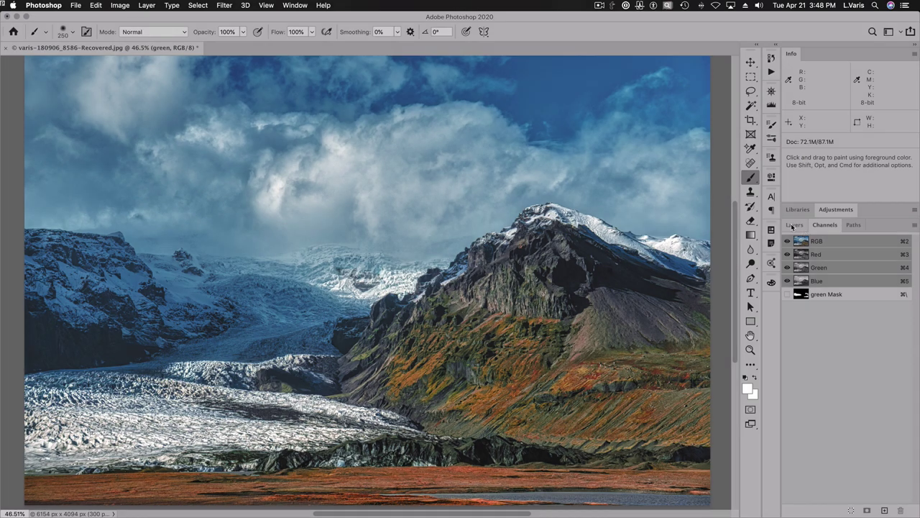
click(794, 225)
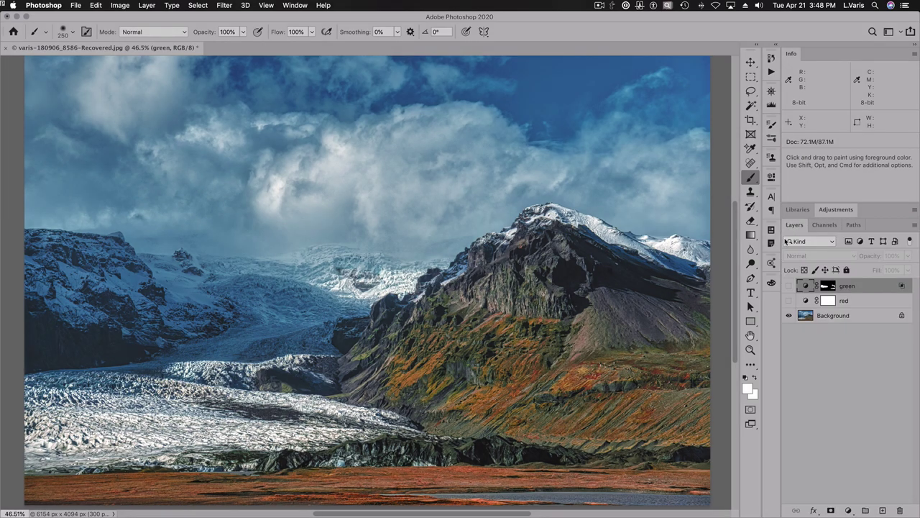
drag(791, 314, 790, 285)
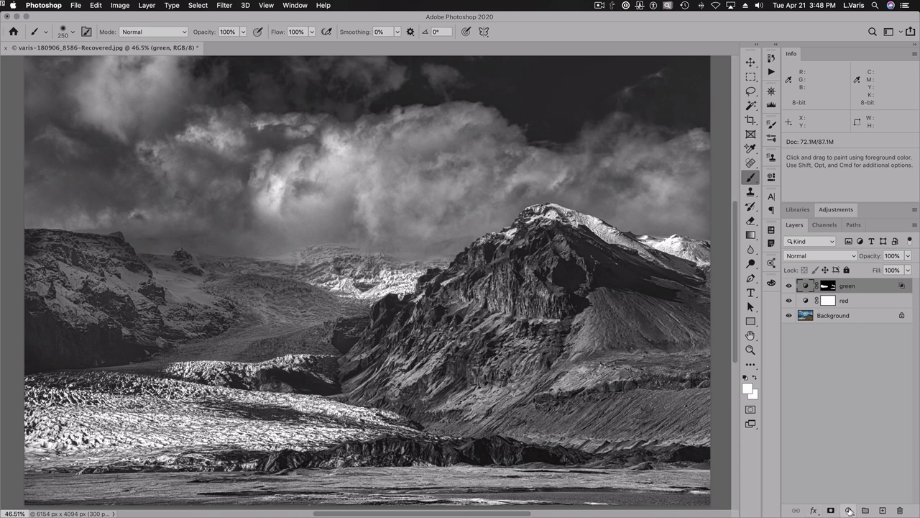
Add a Channel Mixer adjustment layer above the green layer with the Black & White with Blue Filter (RGB) preset.
click(840, 209)
click(861, 259)
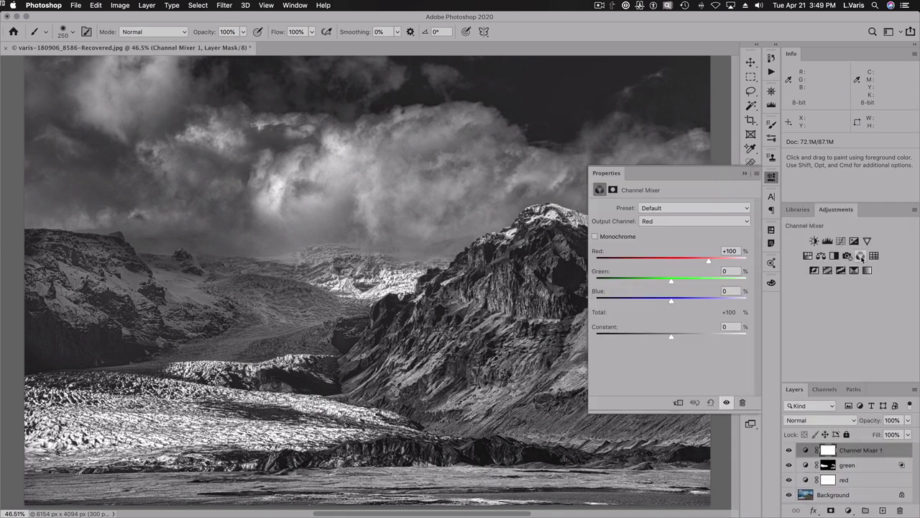
click(834, 210)
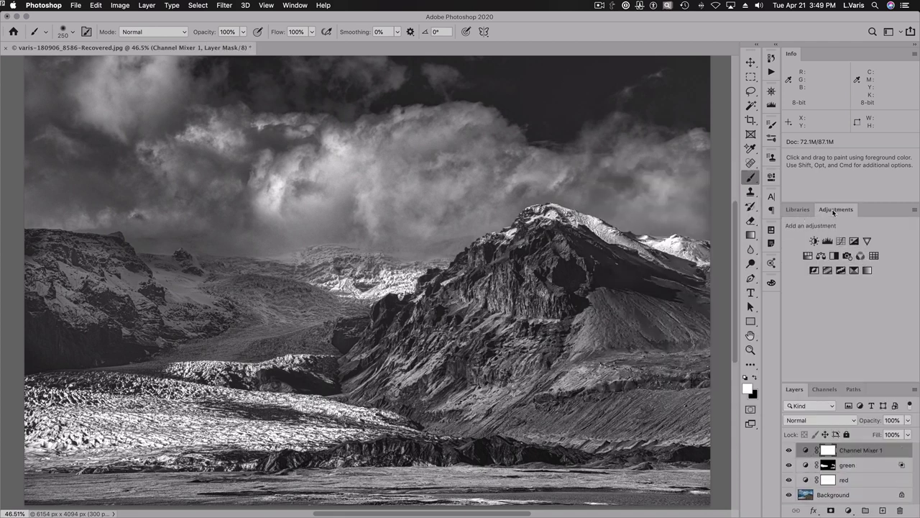
click(834, 211)
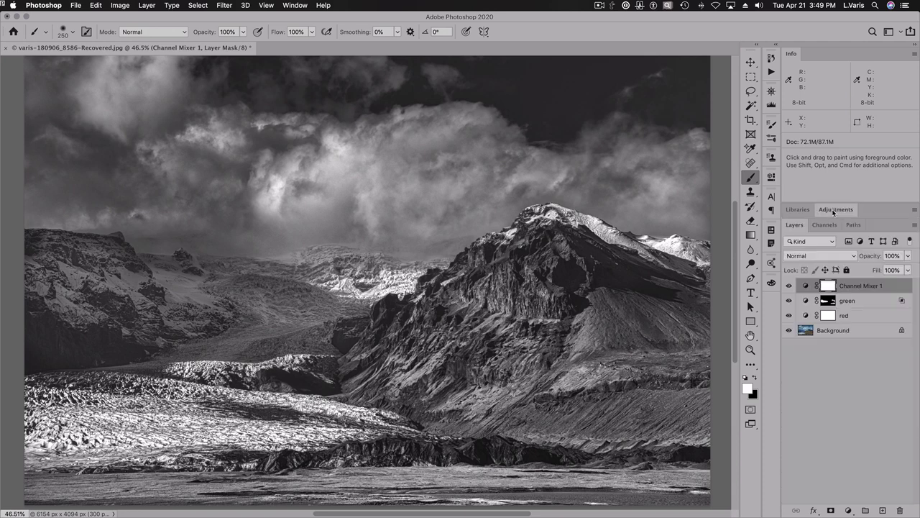
double_click(804, 286)
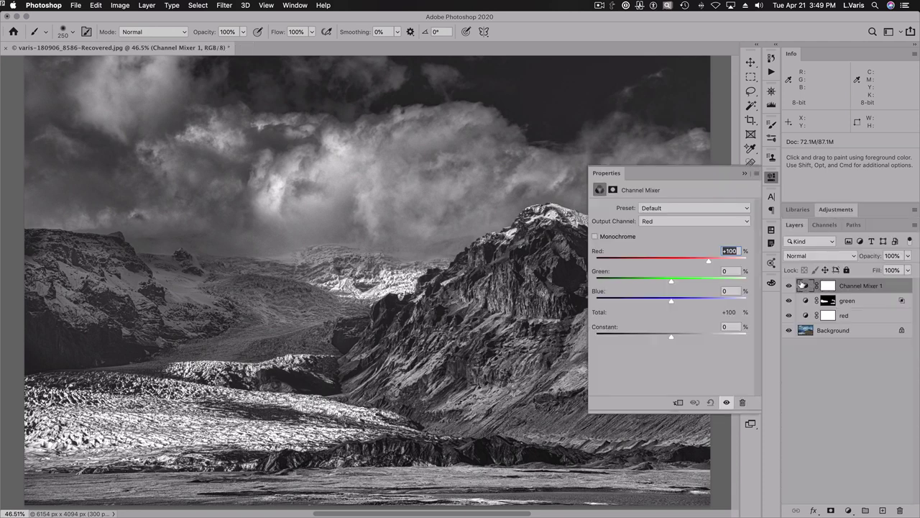
click(679, 207)
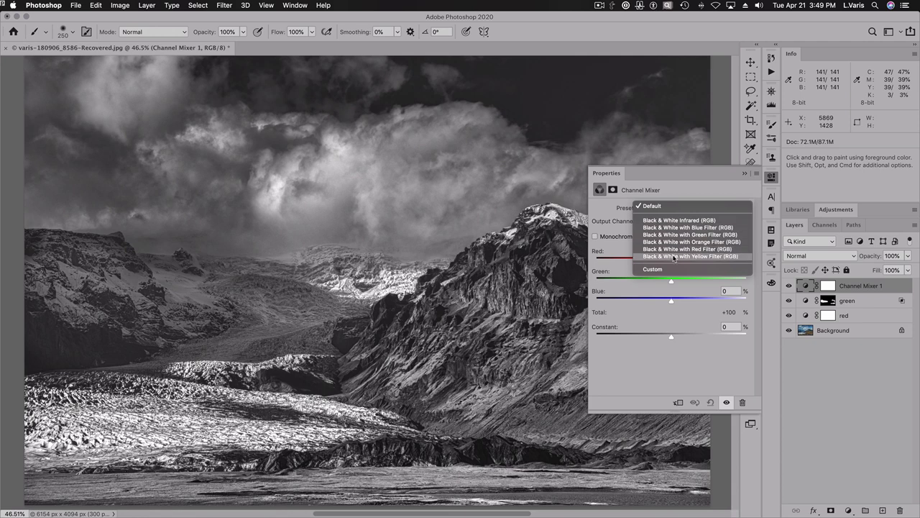
click(674, 229)
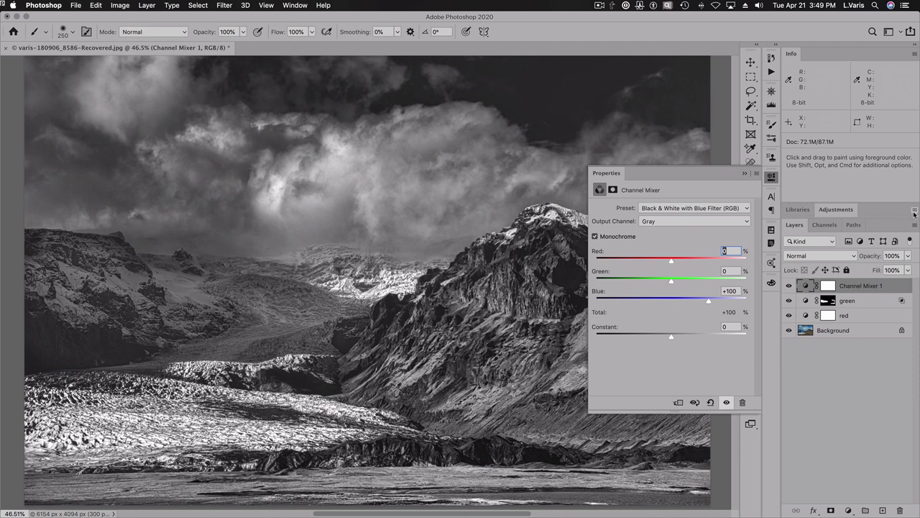
Set the blue-filter Channel Mixer layer's knockout to Deep in its blending options.
click(915, 224)
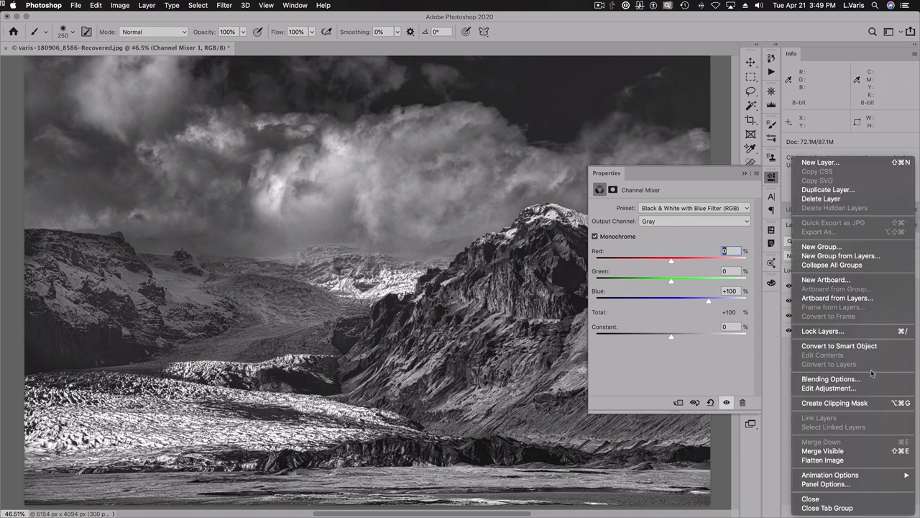
click(830, 379)
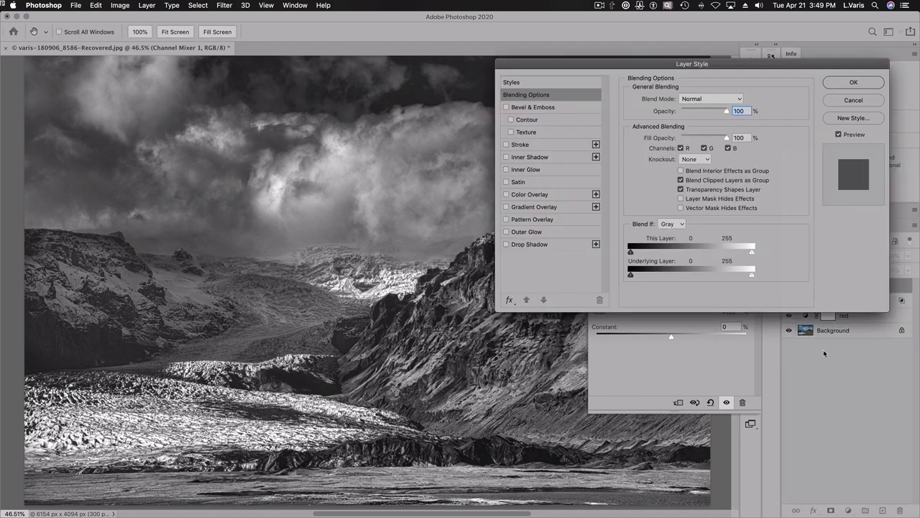
click(689, 160)
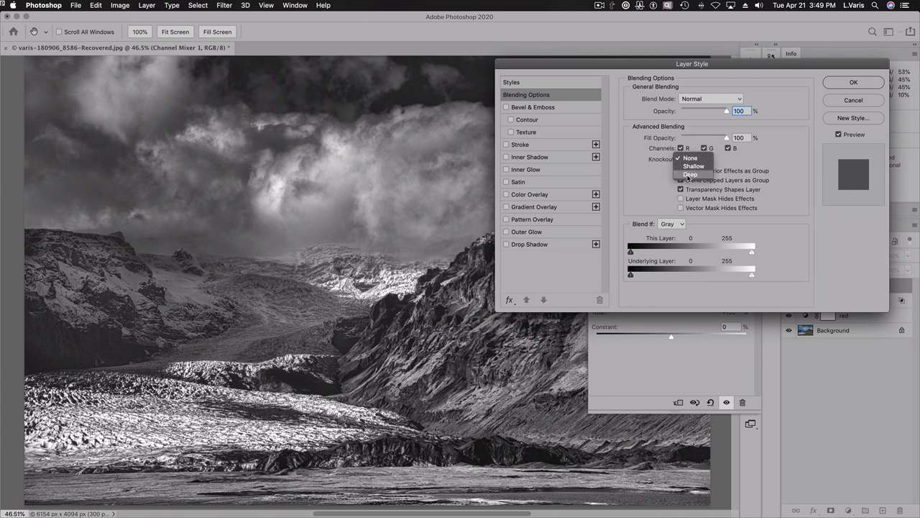
click(689, 175)
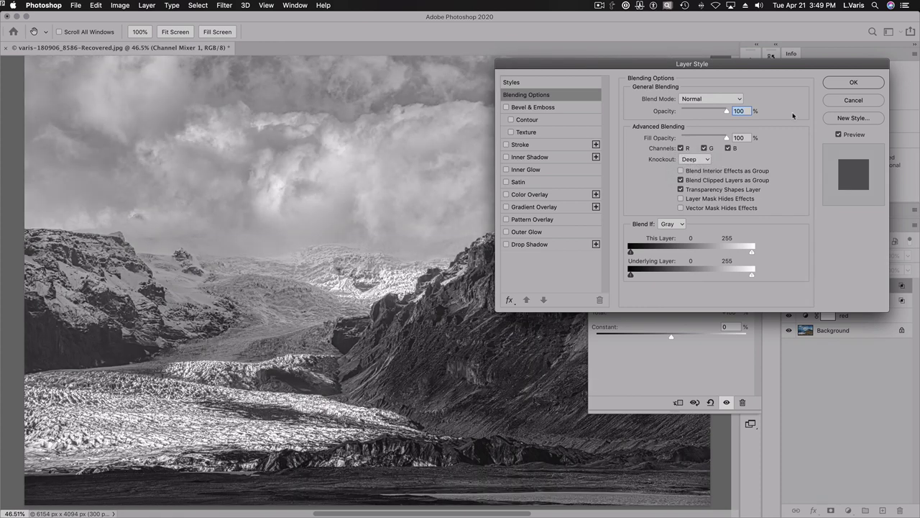
click(846, 85)
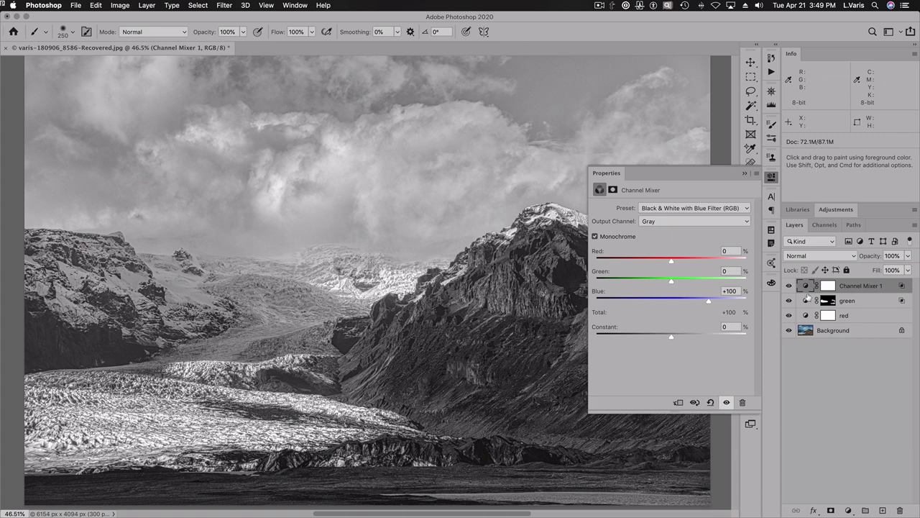
Preview other blending modes for the blue-filter Channel Mixer layer, keep Normal, and delete the layer.
click(816, 256)
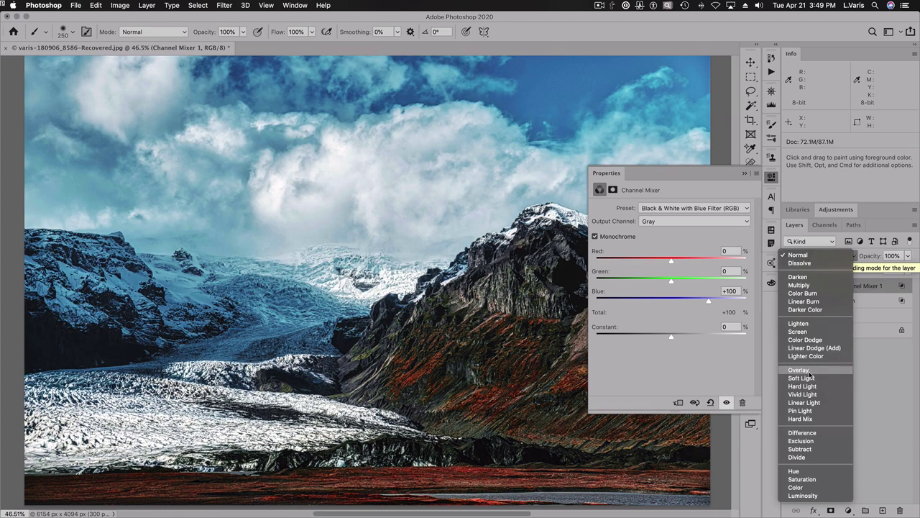
click(875, 372)
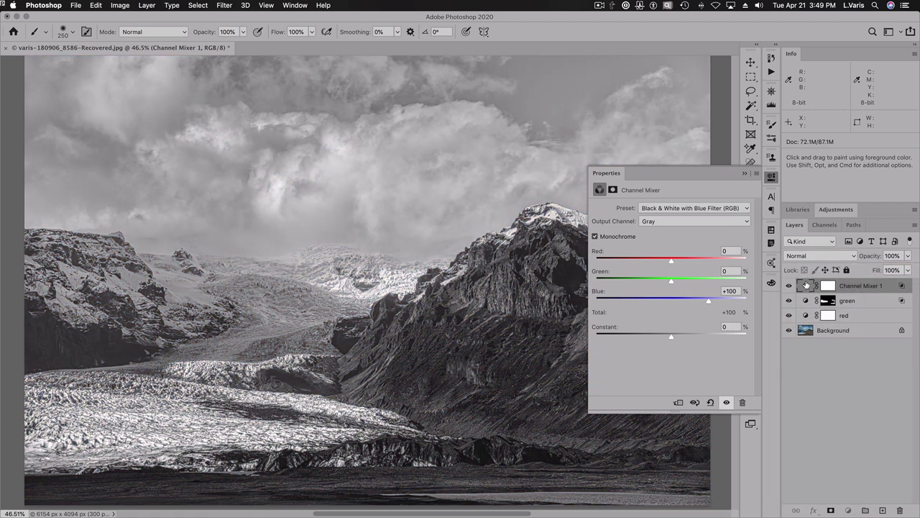
drag(806, 286, 899, 512)
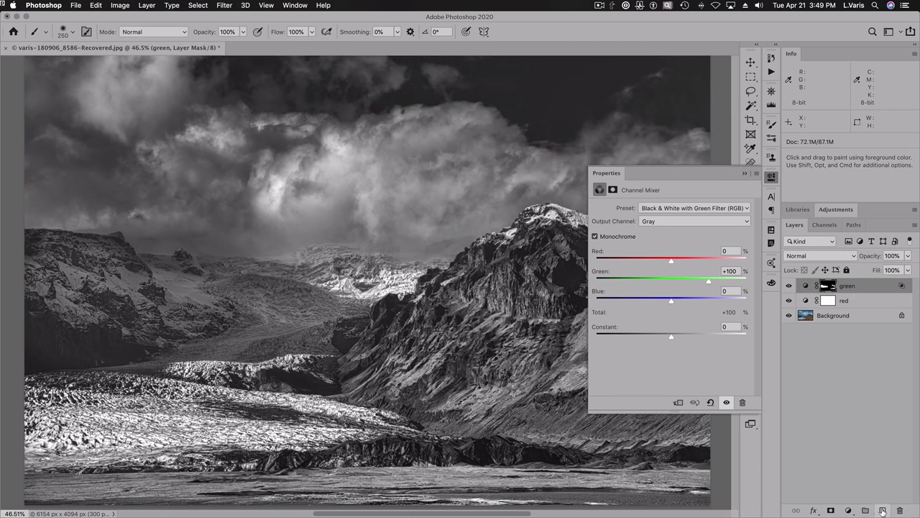
Create a new empty layer above the green layer and rename it "blue".
click(883, 510)
double_click(825, 286)
text(b)
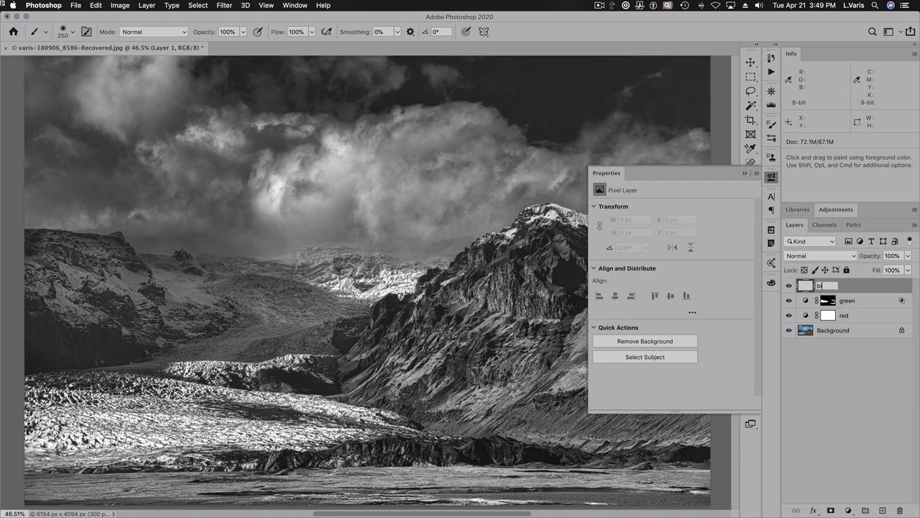
text(lue)
click(803, 286)
click(772, 176)
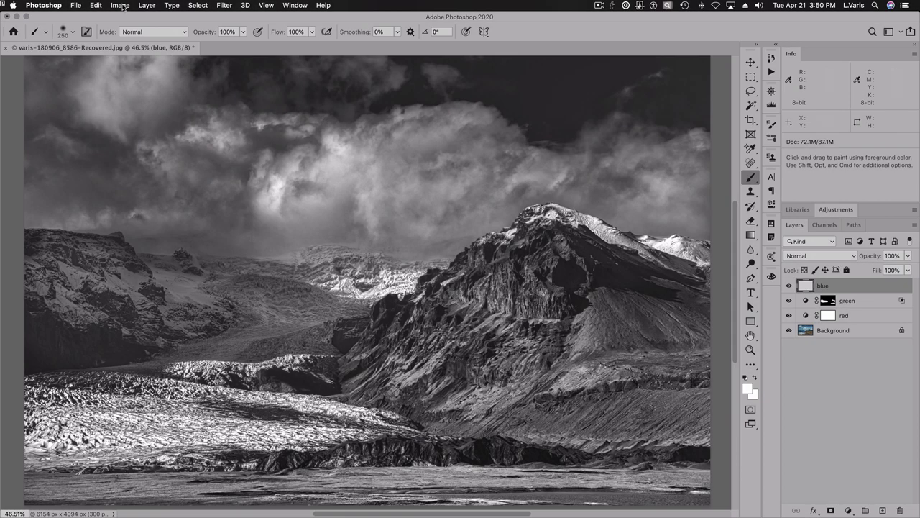
Apply the Background layer's Blue channel to the blue layer with Apply Image, using Multiply blending at 100% opacity.
click(121, 6)
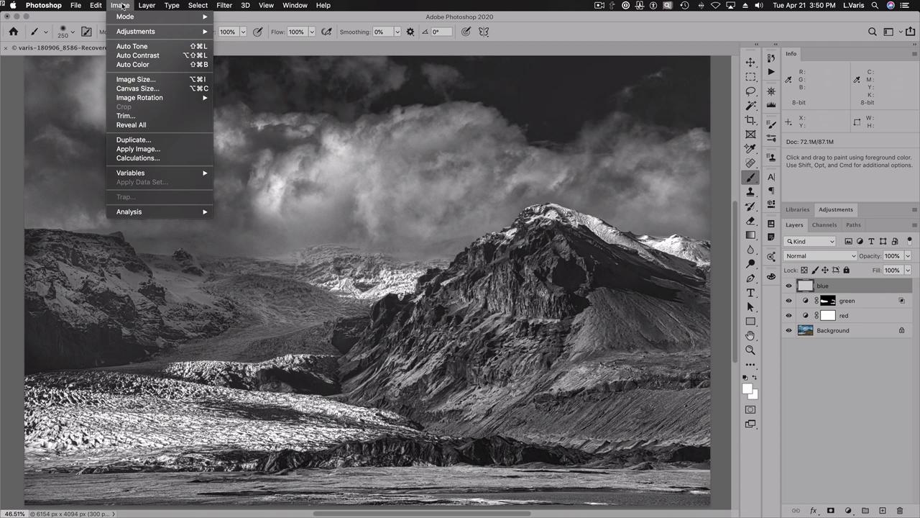
click(125, 149)
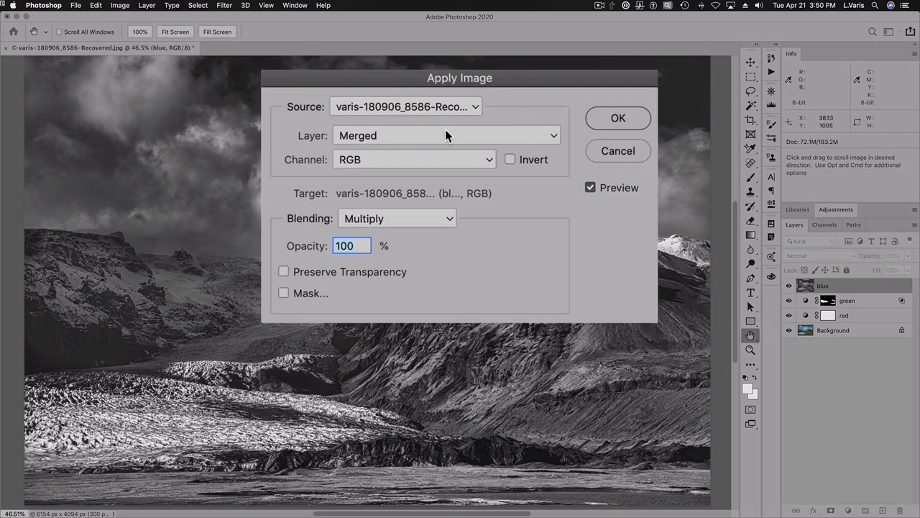
click(445, 130)
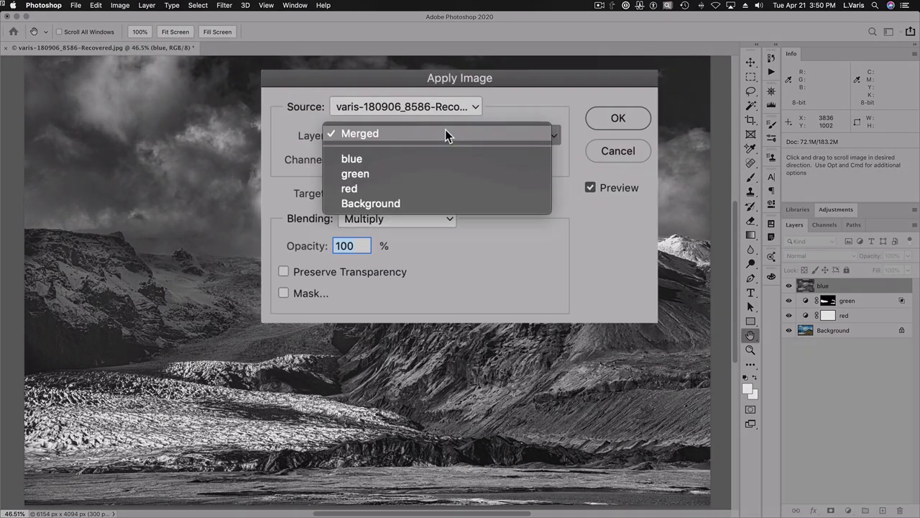
click(429, 204)
click(412, 163)
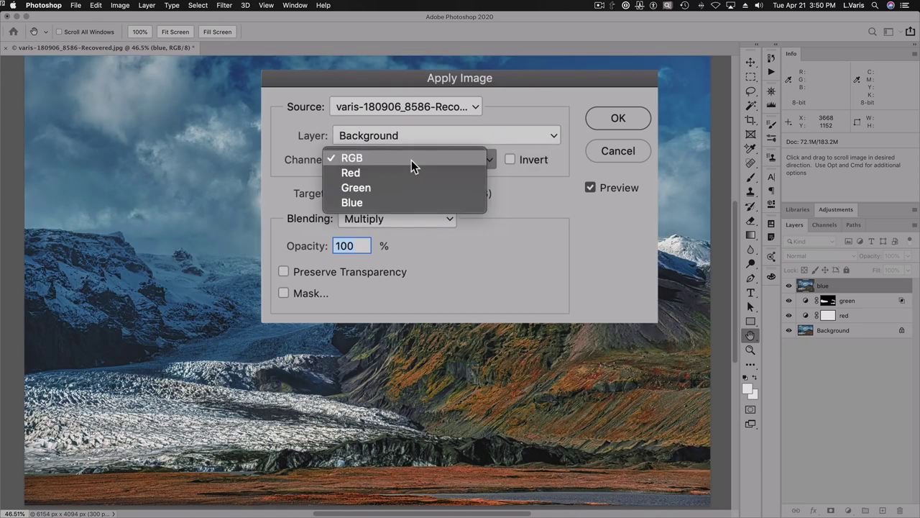
click(391, 204)
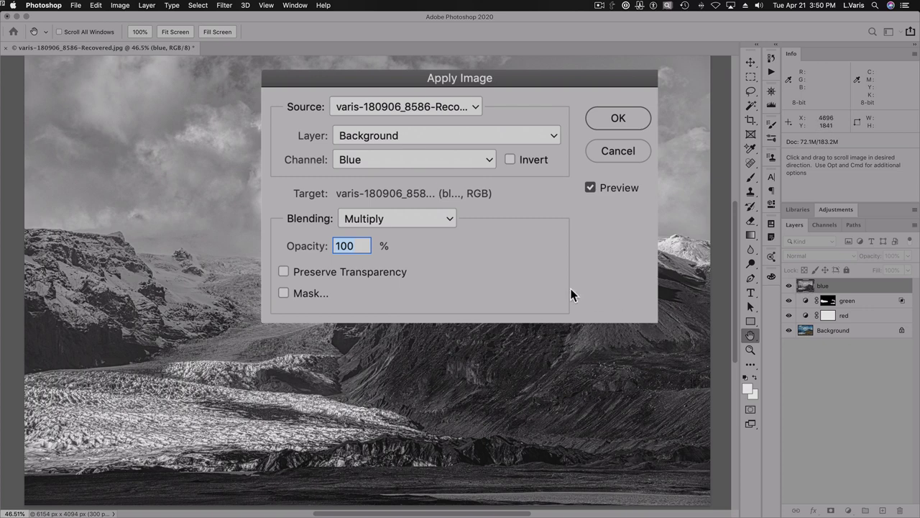
click(612, 121)
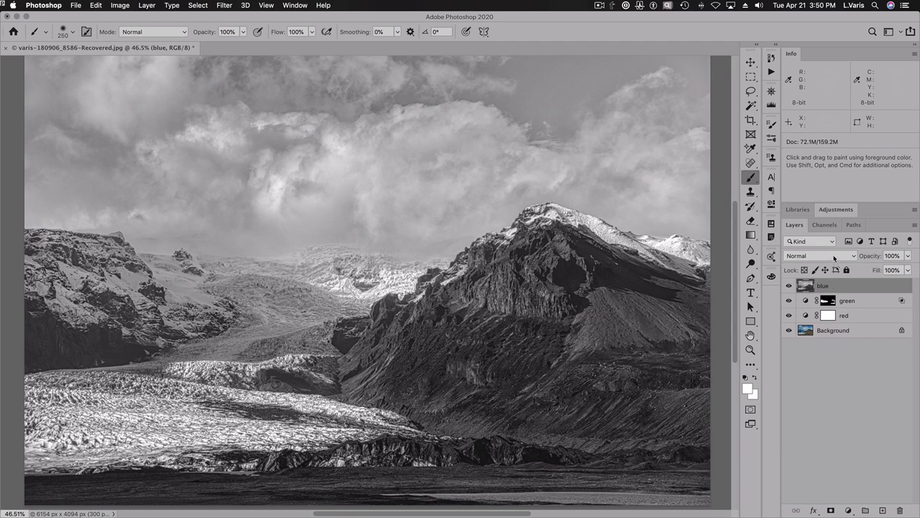
Set the blue layer's blending mode to Overlay and compare the image with the layer hidden and shown.
click(834, 258)
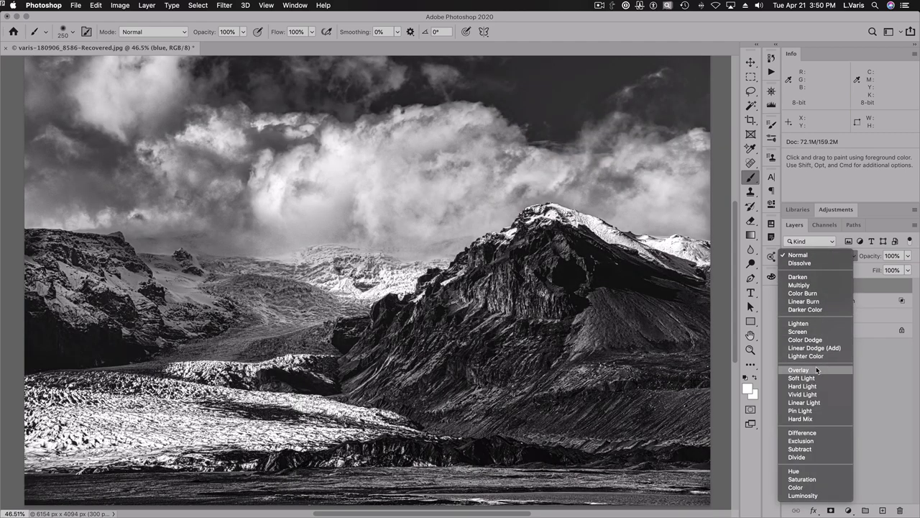
click(817, 370)
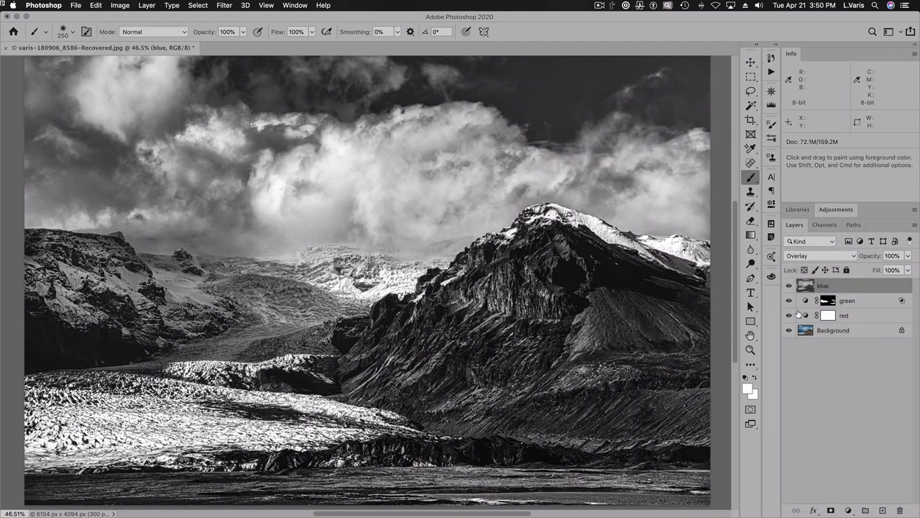
click(789, 286)
click(789, 286)
click(789, 286)
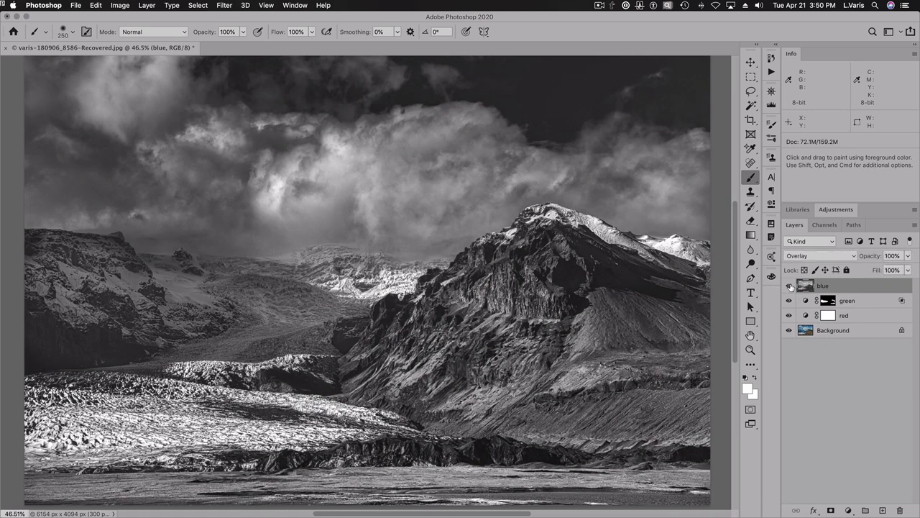
click(790, 287)
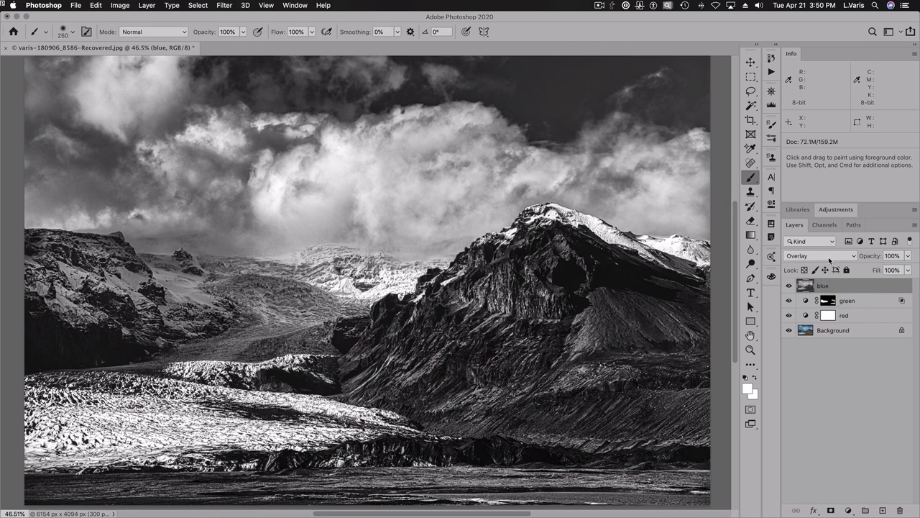
Compare Normal with Overlay on the blue layer, return to Overlay, and check the layer's effect by hiding and showing it.
click(829, 261)
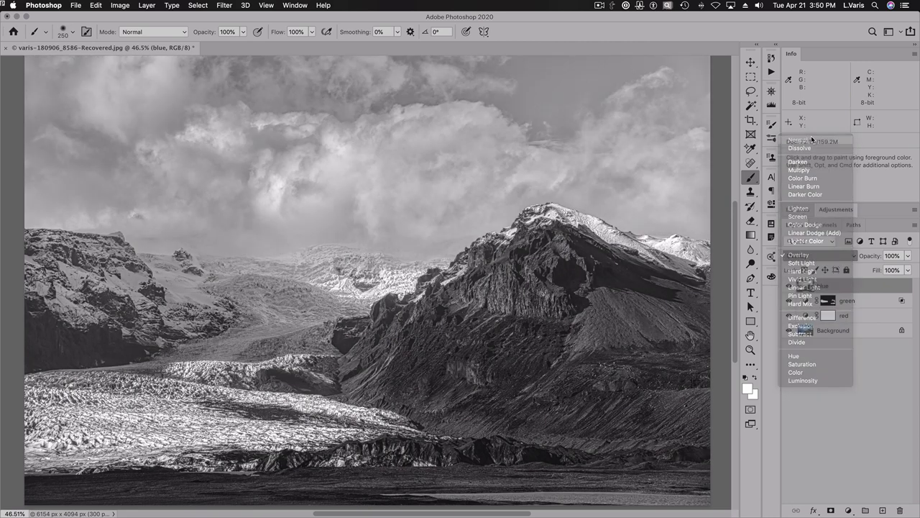
click(812, 139)
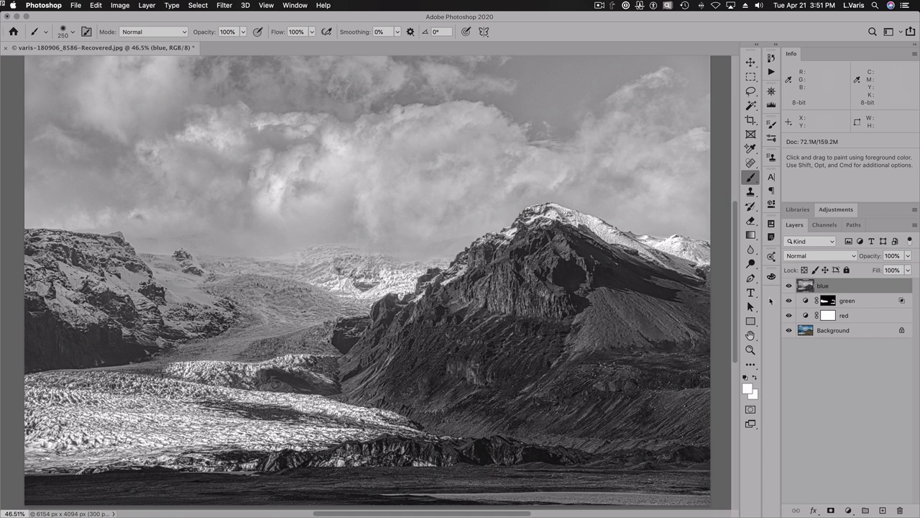
click(818, 257)
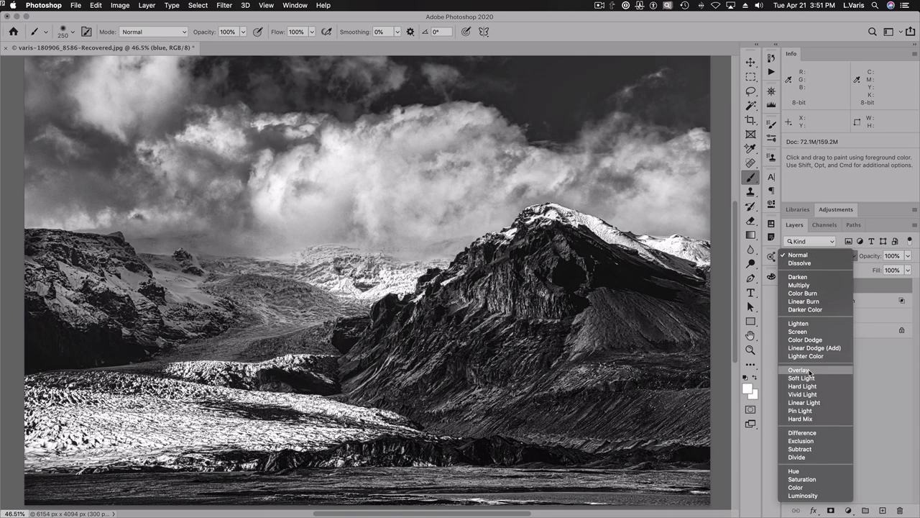
click(810, 371)
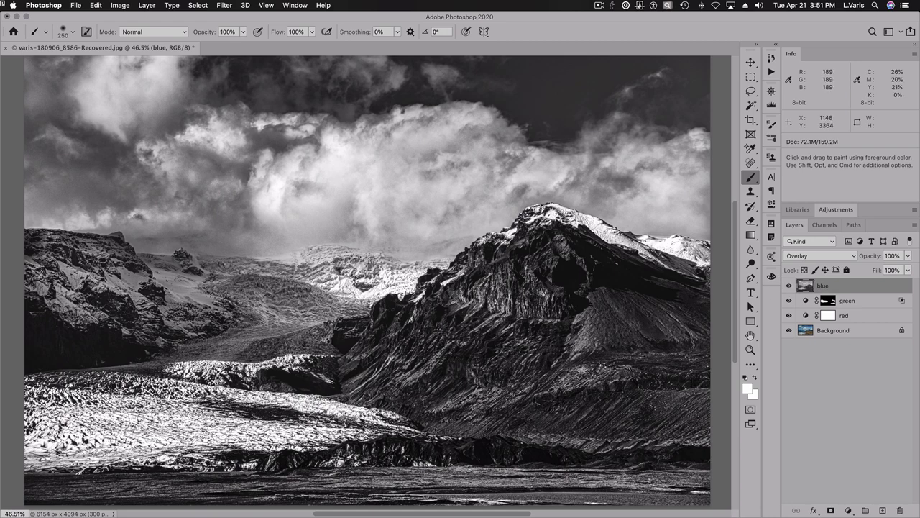
click(788, 288)
click(788, 287)
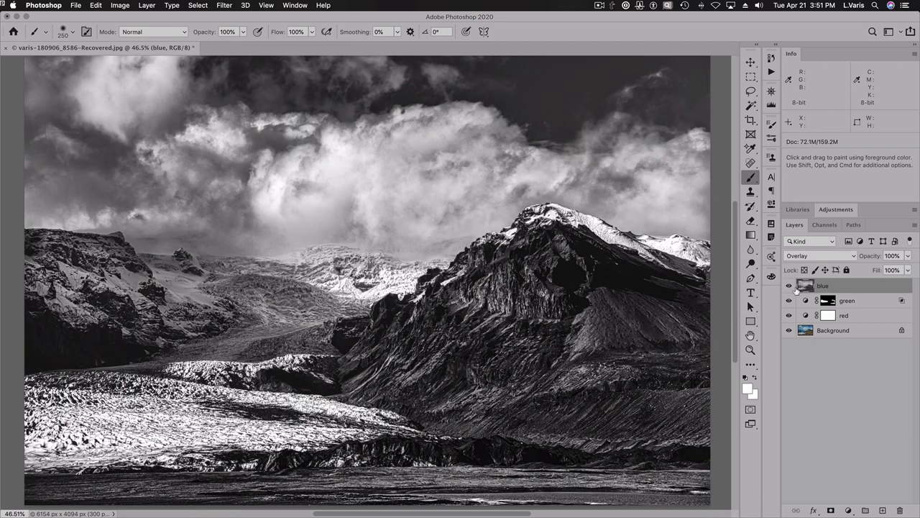
click(788, 288)
click(788, 287)
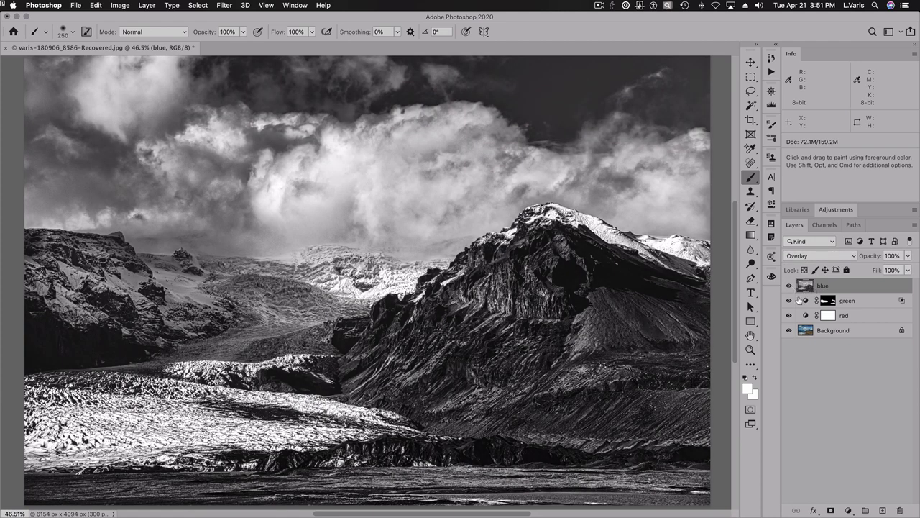
Add a black layer mask to the blue layer and paint it white over the snowy mountains and distant glacier with a 400 px brush.
click(830, 509)
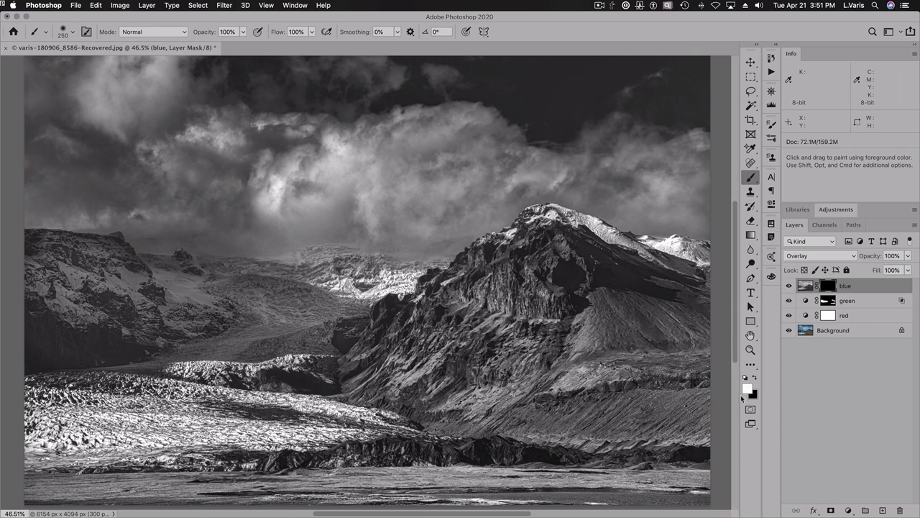
key(bracketright)
mouse_move(64, 271)
mouse_down()
mouse_move(93, 294)
mouse_move(65, 300)
mouse_move(112, 313)
mouse_move(120, 301)
mouse_move(89, 257)
mouse_move(108, 280)
mouse_move(230, 314)
mouse_move(137, 307)
mouse_move(169, 333)
mouse_move(103, 298)
mouse_move(110, 310)
mouse_move(96, 292)
mouse_move(116, 303)
mouse_move(97, 300)
mouse_move(375, 306)
mouse_up()
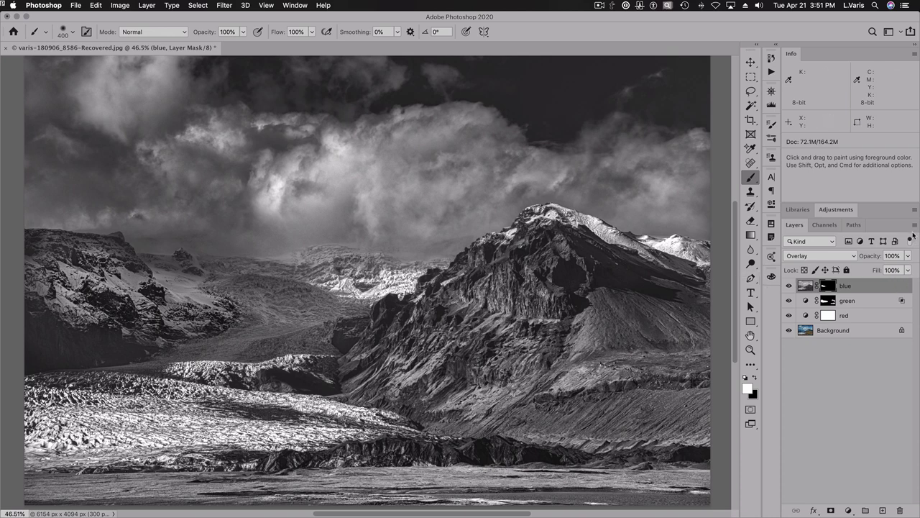
Set the black Blend If slider for This Layer to 128 in the blue layer's blending options.
click(914, 225)
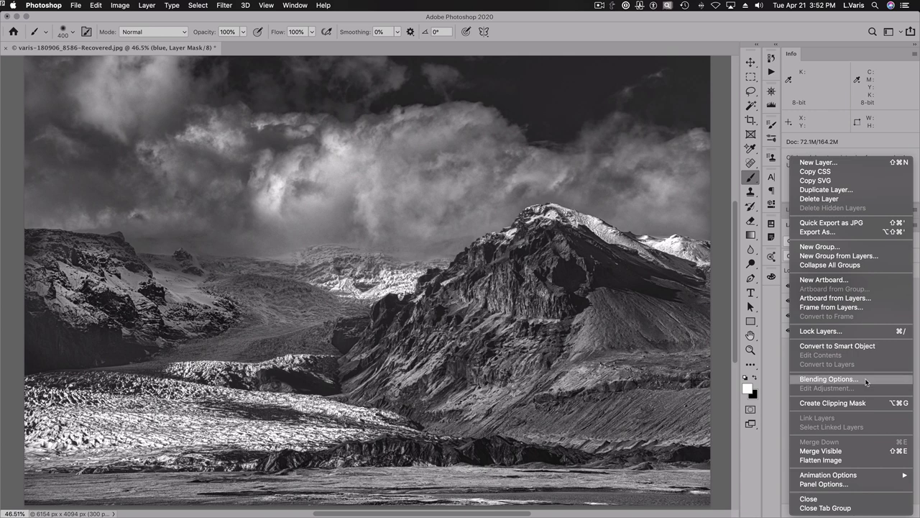
click(829, 379)
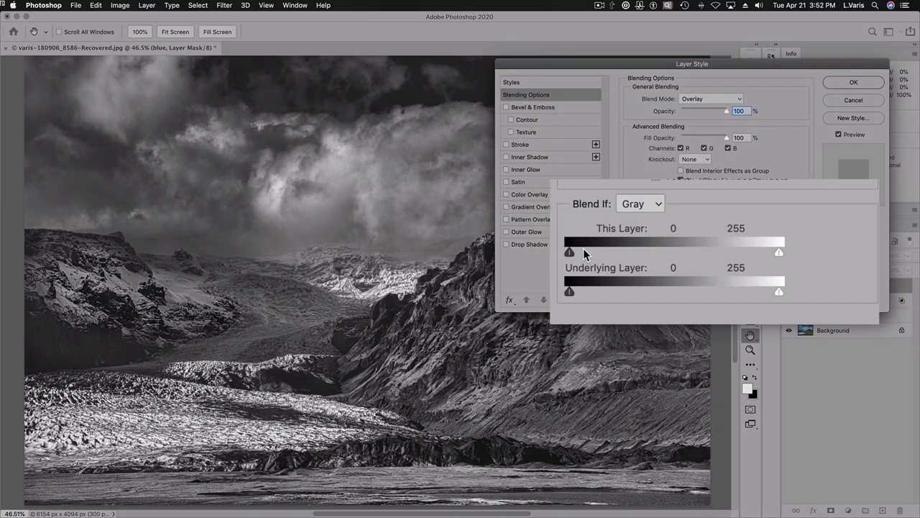
drag(568, 253, 583, 255)
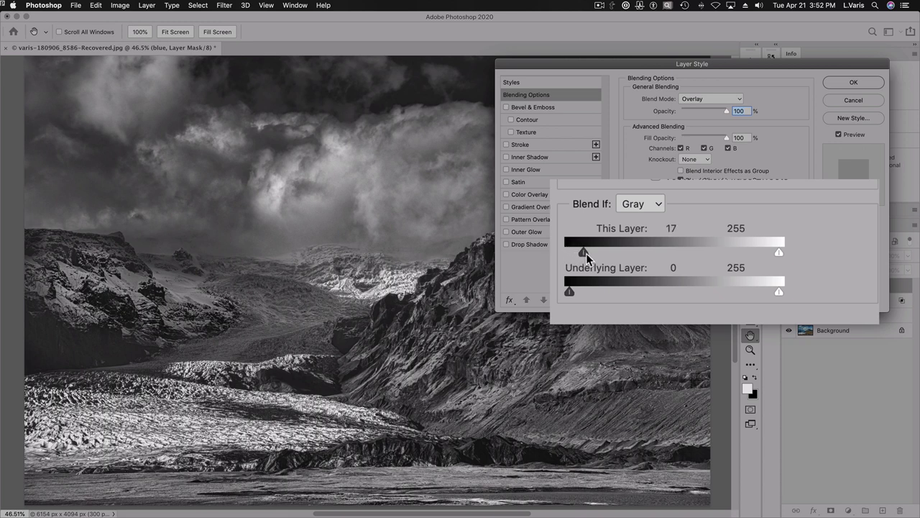
drag(645, 254, 676, 253)
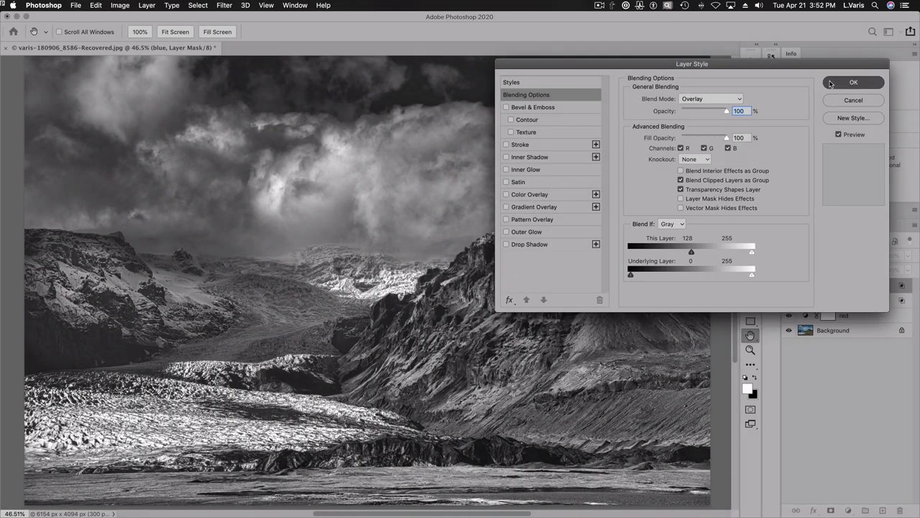
click(831, 81)
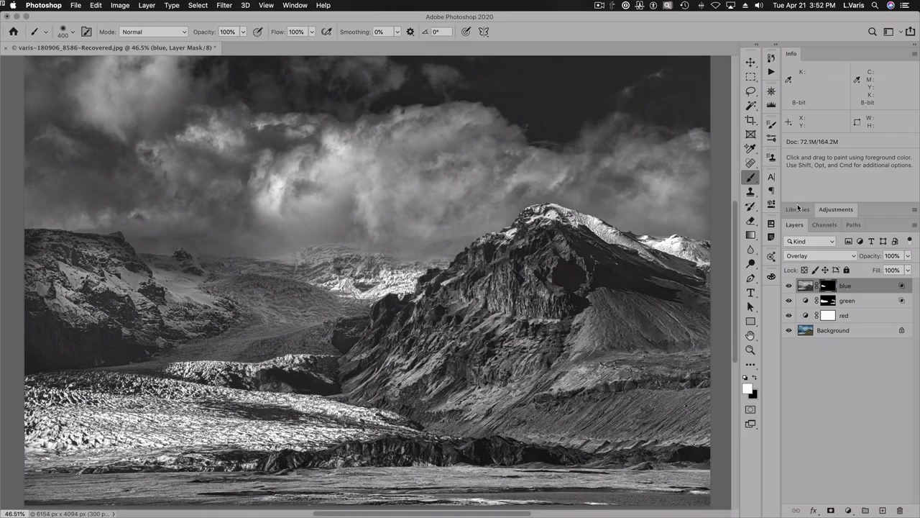
Paint more white on the blue layer's mask over the central glacier valley, comparing the layer hidden and shown.
click(789, 285)
click(789, 286)
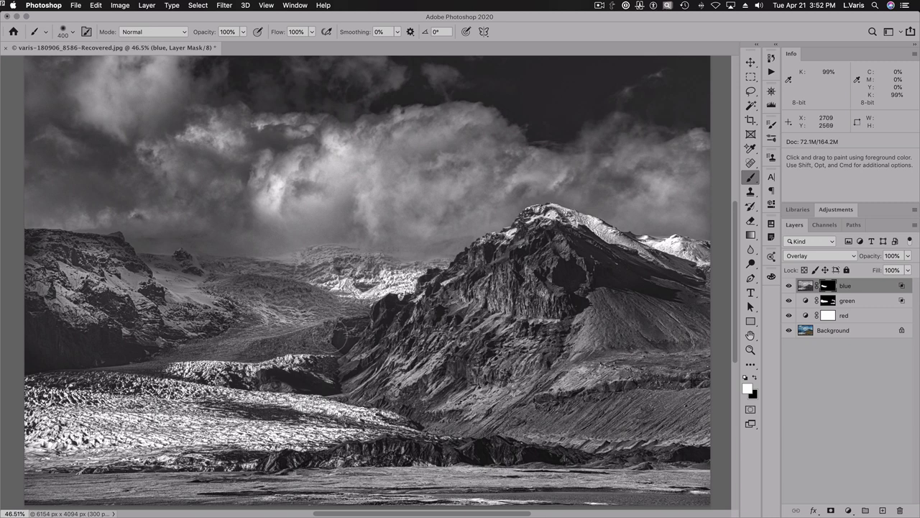
mouse_move(329, 332)
mouse_down()
mouse_move(258, 349)
mouse_move(288, 334)
mouse_move(273, 320)
mouse_up()
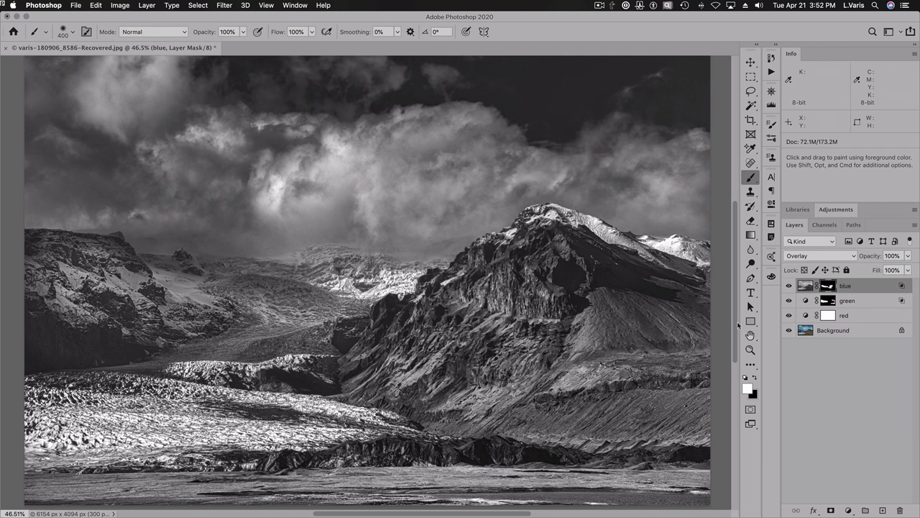
click(789, 286)
click(790, 286)
click(789, 286)
click(789, 286)
Paint white on the blue layer's mask along the lower edge of the glacier valley and compare the layer hidden and shown.
drag(183, 354, 313, 355)
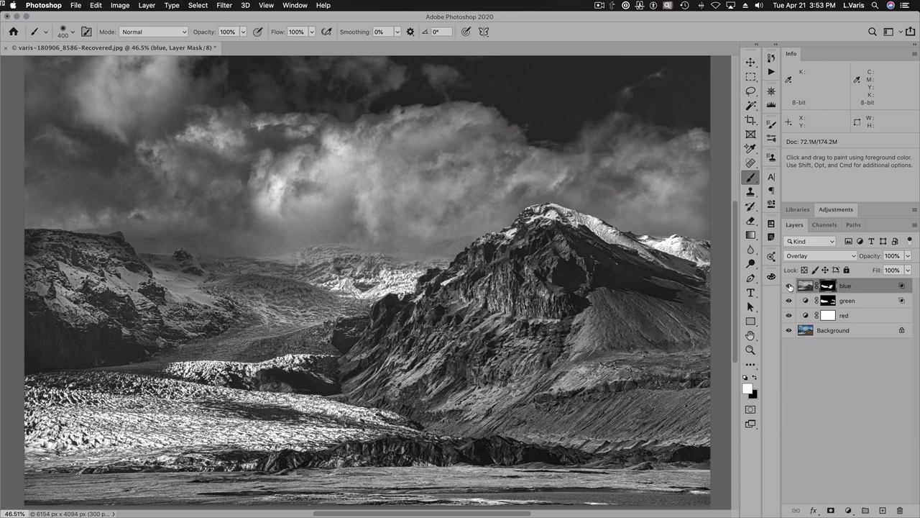
click(789, 287)
click(789, 286)
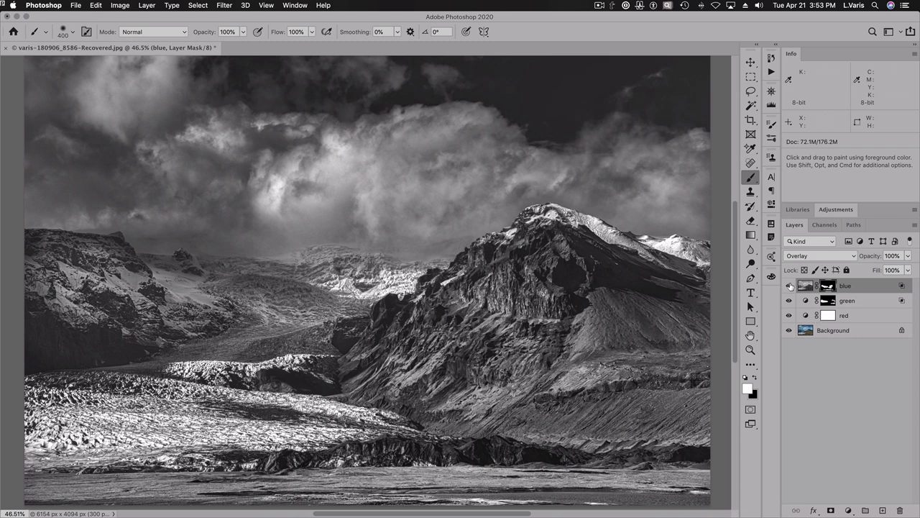
click(790, 287)
click(790, 286)
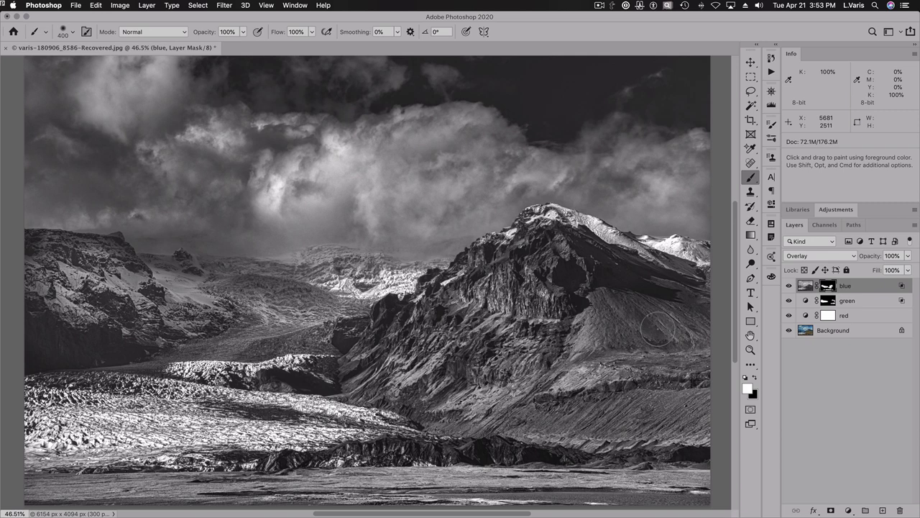
Show only the color Background, and restore the red, green and blue layers one at a time to review the conversion.
alt+click(789, 330)
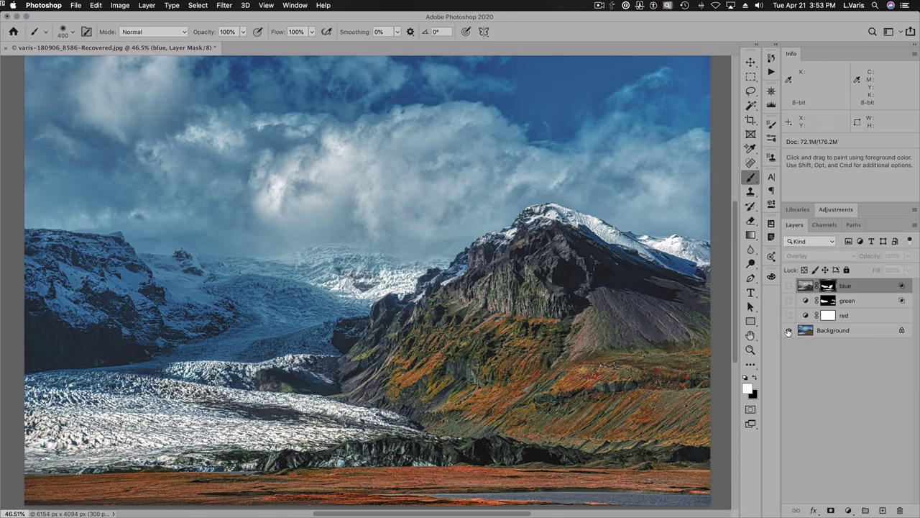
click(789, 315)
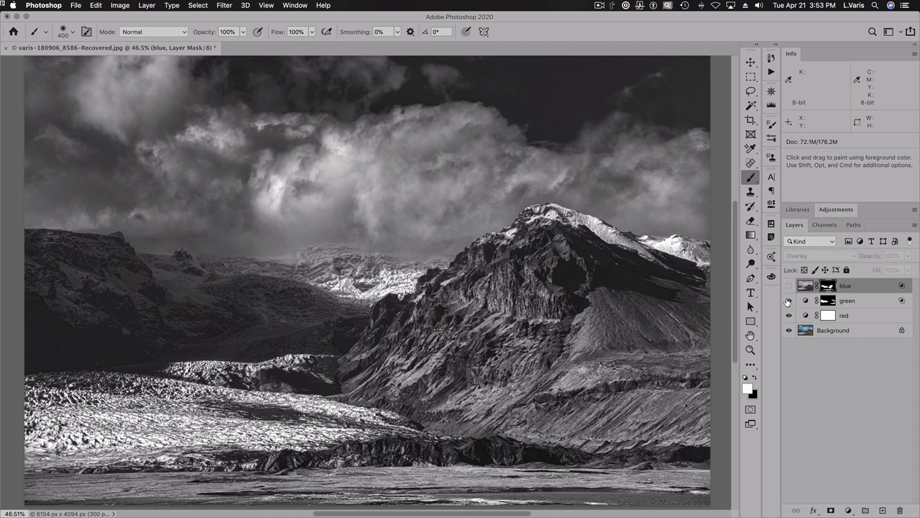
click(789, 300)
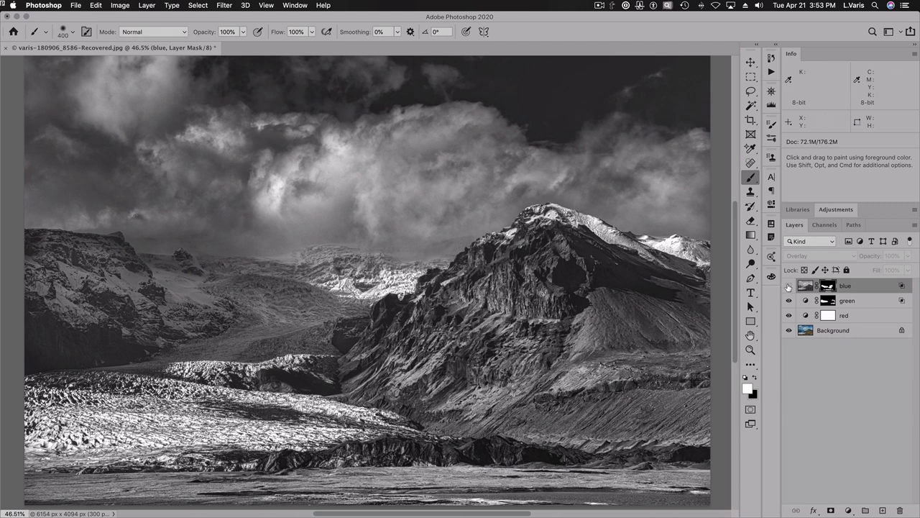
click(789, 286)
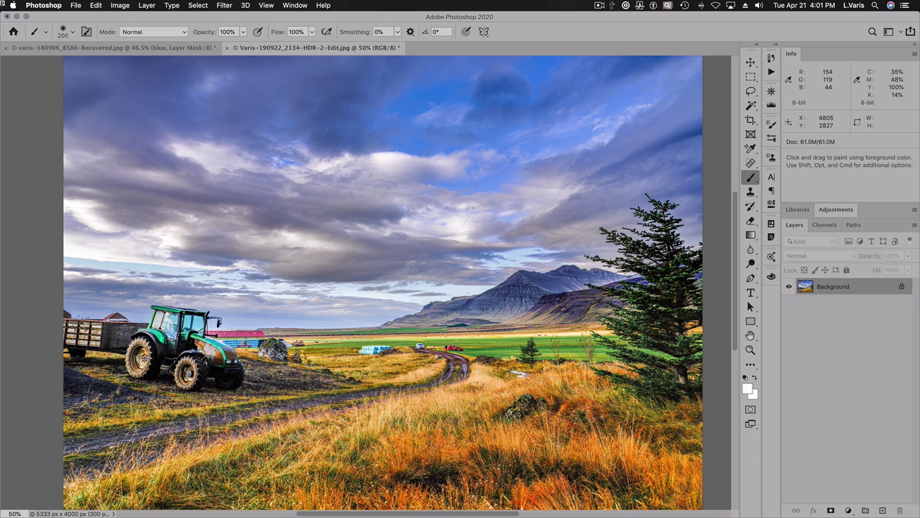
View the tractor photo's Red, Green and Blue channels one at a time, and restore the full RGB color view.
click(826, 225)
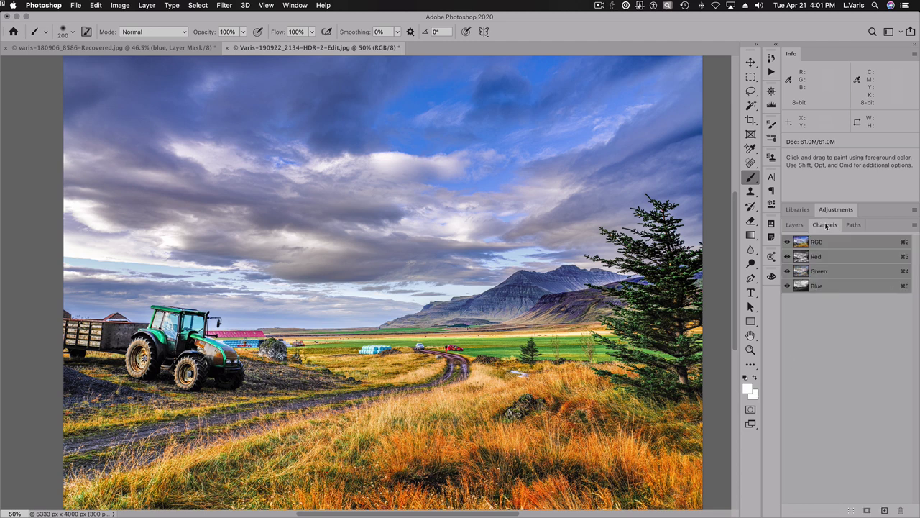
click(802, 258)
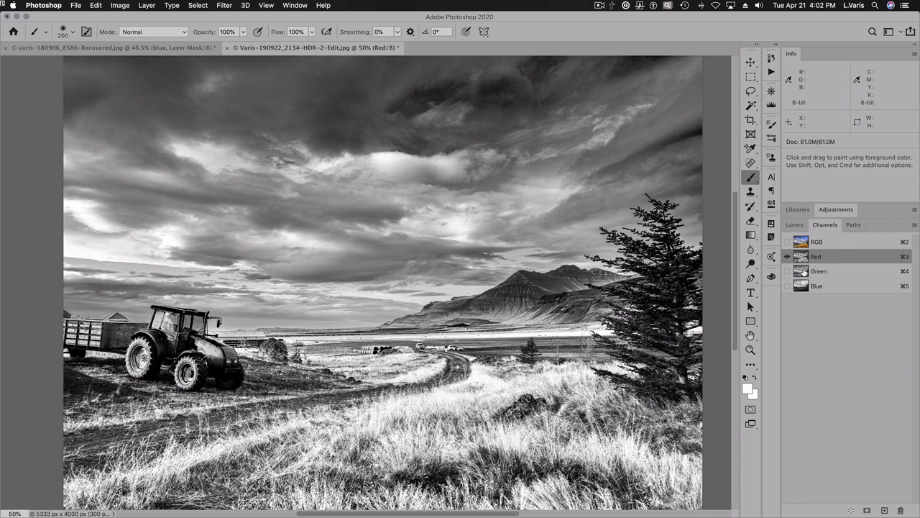
click(804, 271)
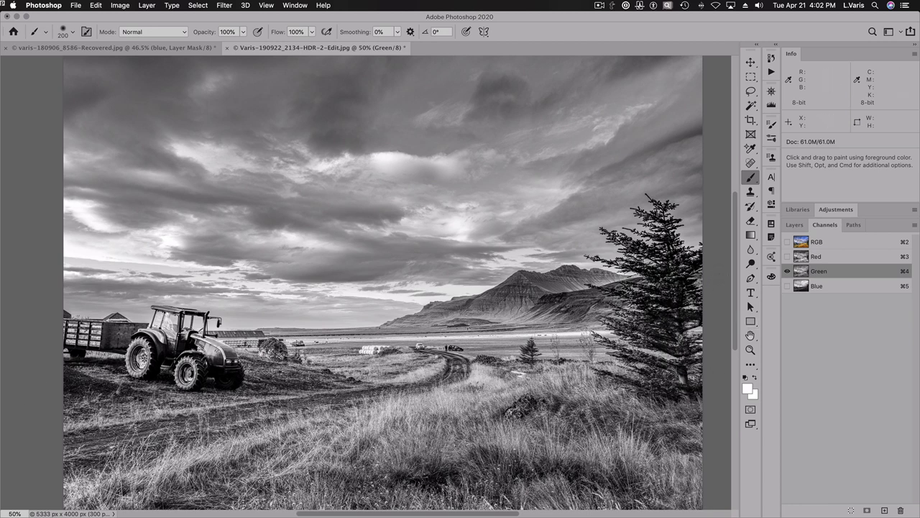
click(800, 287)
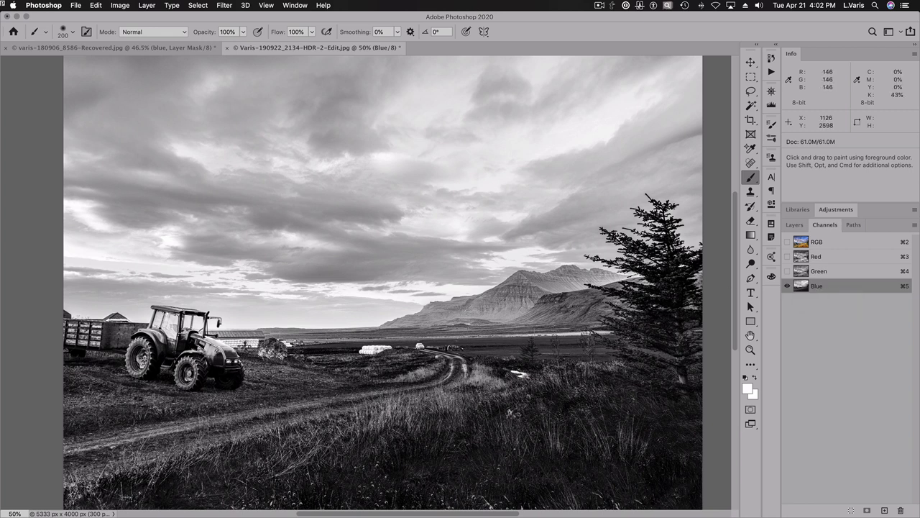
click(802, 243)
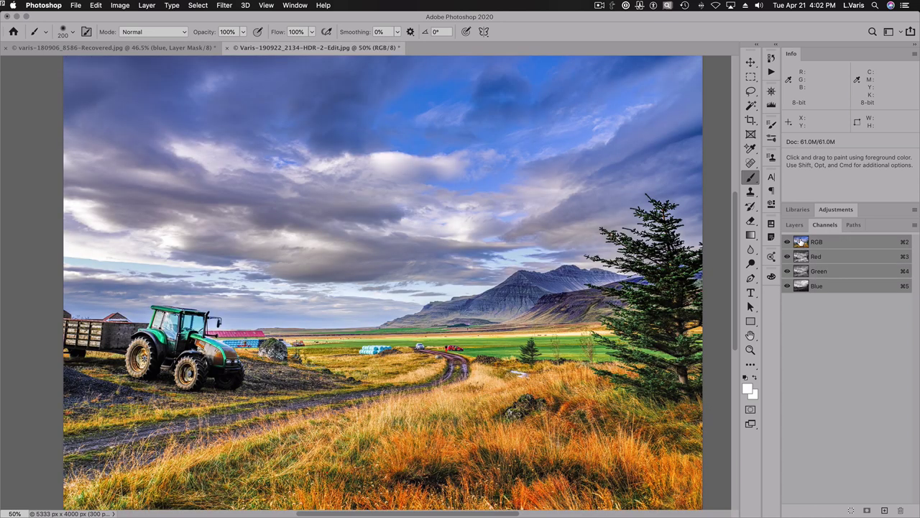
click(794, 225)
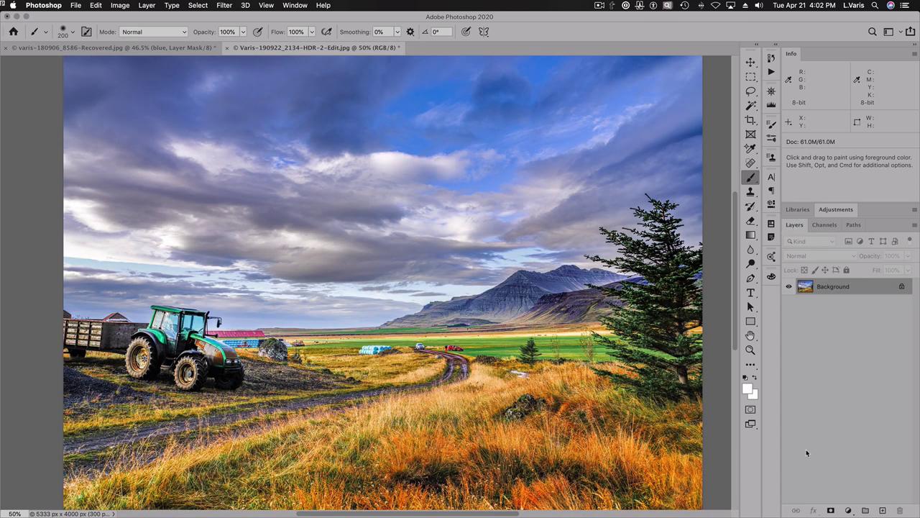
Add a Channel Mixer adjustment layer above the Background with the Black & White with Red Filter (RGB) preset.
click(848, 510)
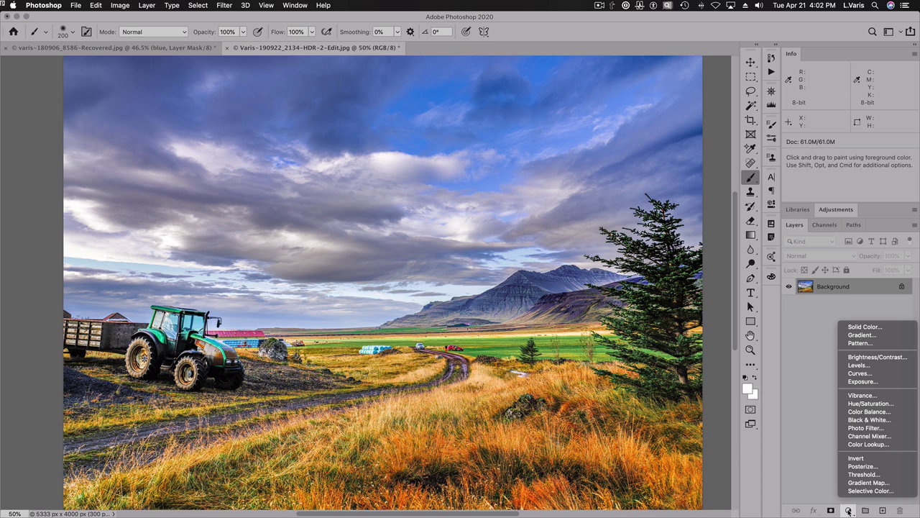
click(859, 437)
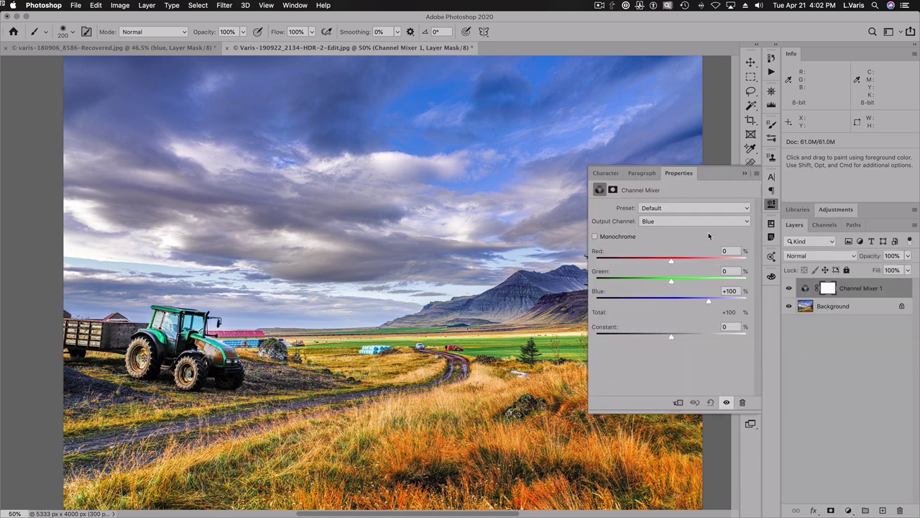
click(710, 210)
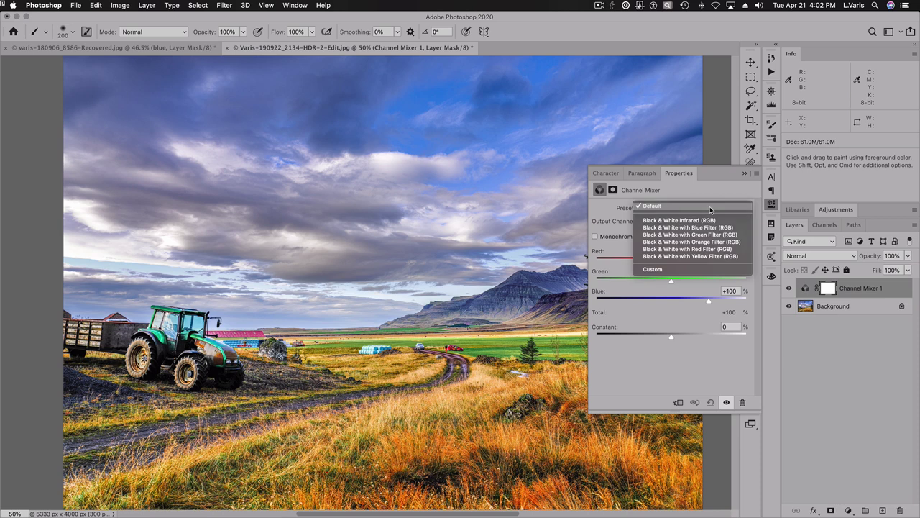
click(709, 248)
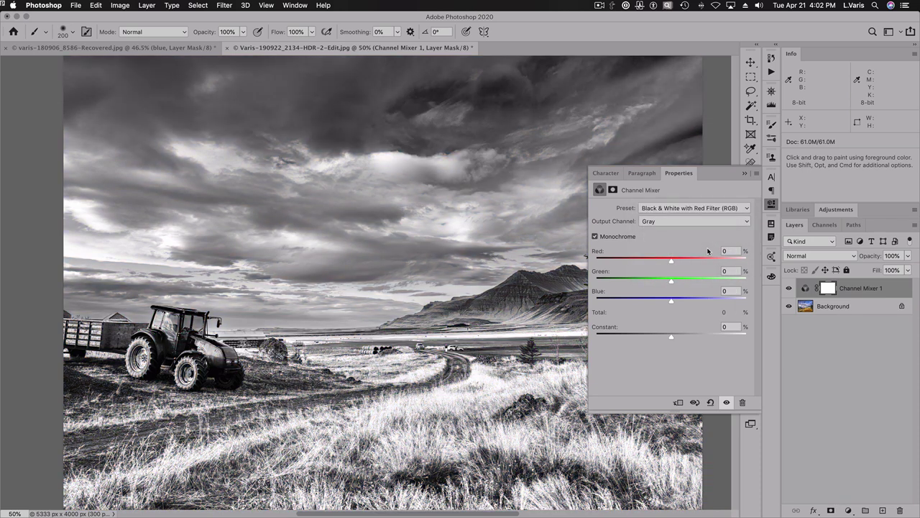
click(772, 206)
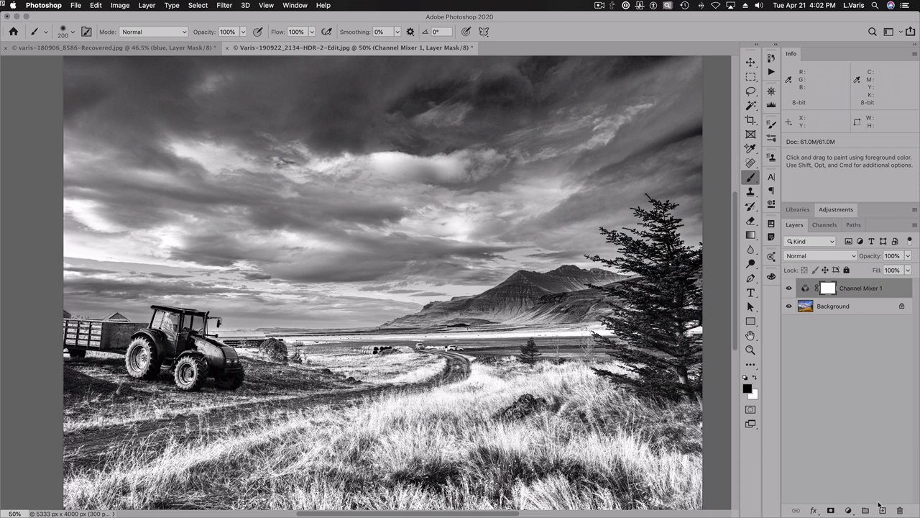
Add a second Channel Mixer layer and set the knockout in its blending options so it works from the color Background.
click(849, 510)
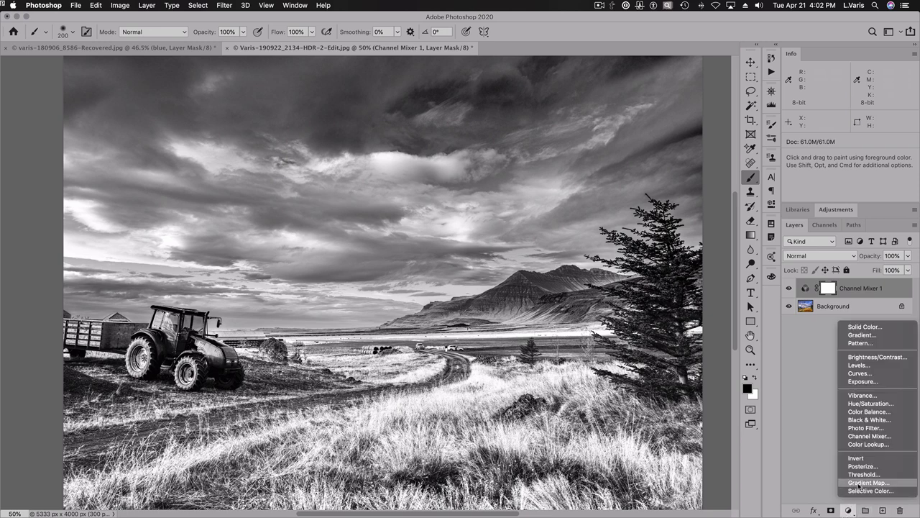
click(860, 435)
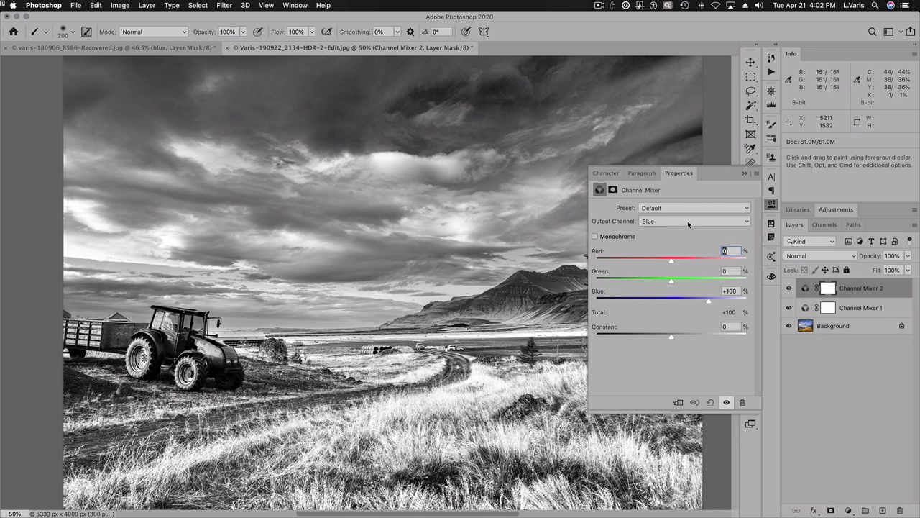
click(914, 225)
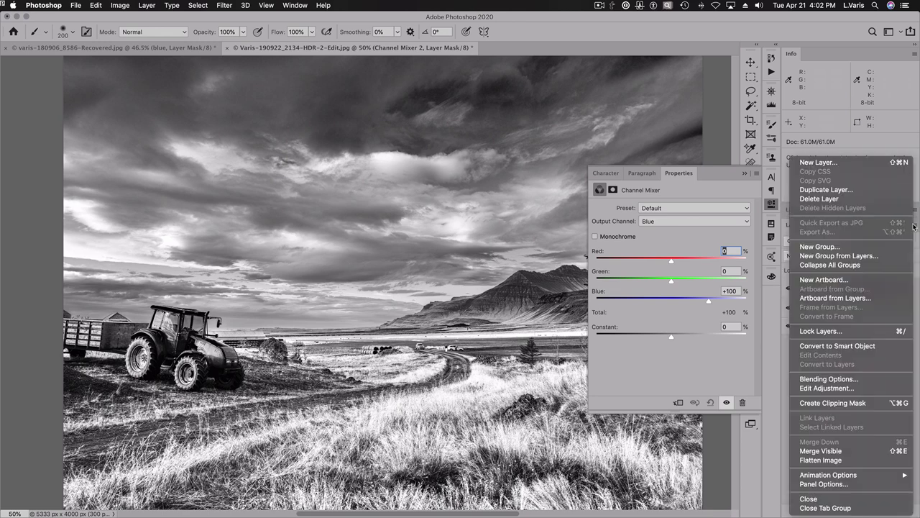
click(872, 380)
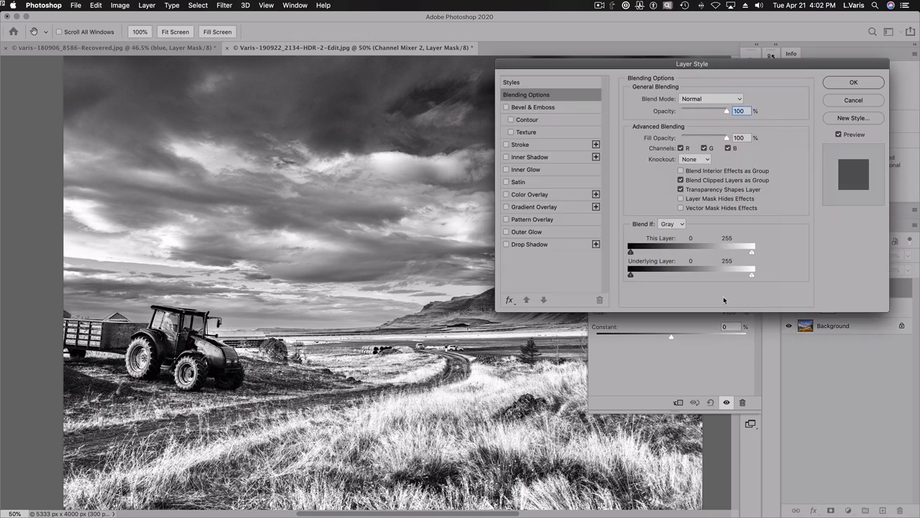
click(703, 160)
click(692, 174)
click(853, 83)
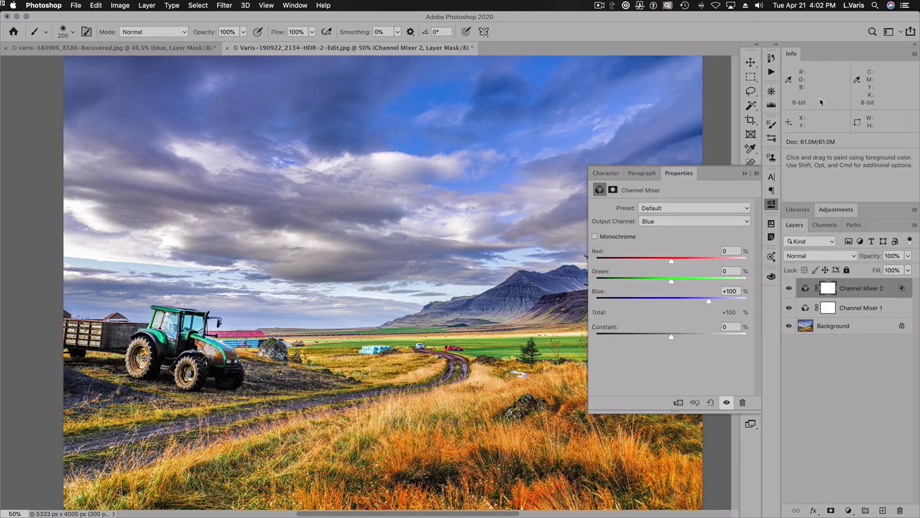
Apply the Black & White with Green Filter (RGB) preset to the upper Channel Mixer and compare the layer hidden and shown.
click(712, 208)
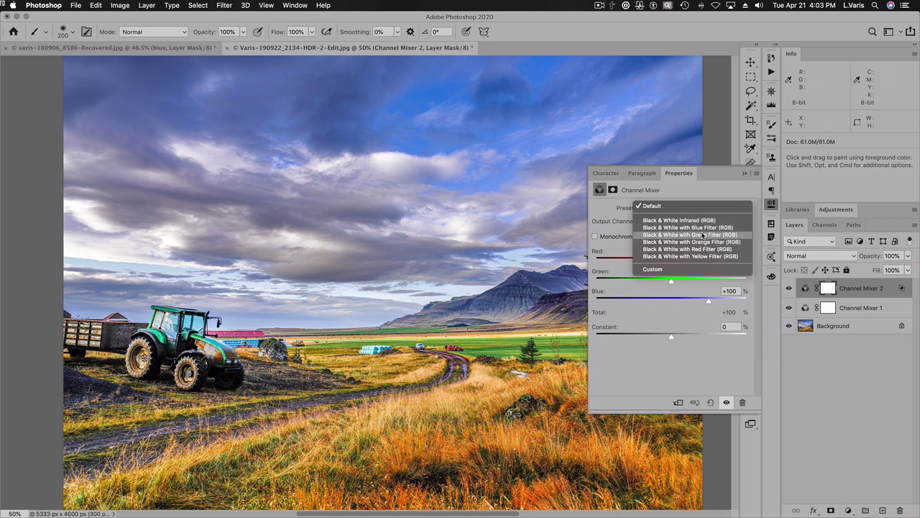
click(703, 235)
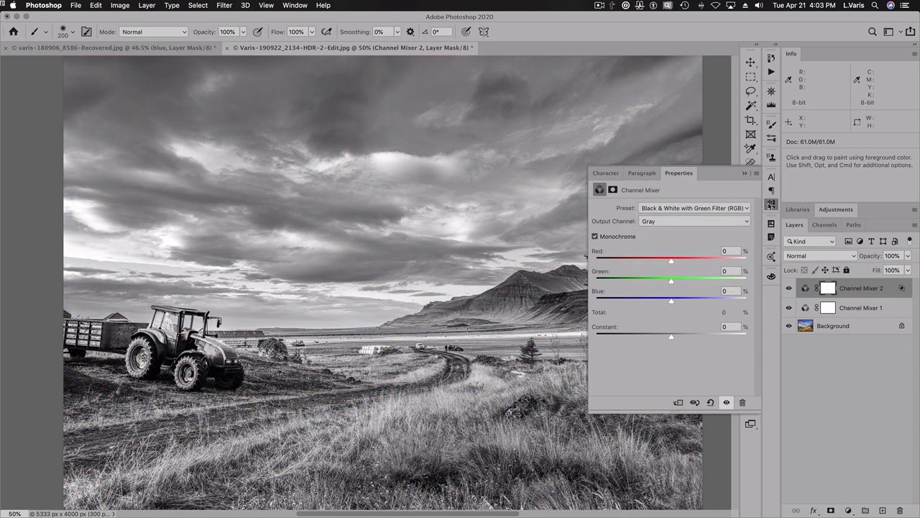
click(770, 205)
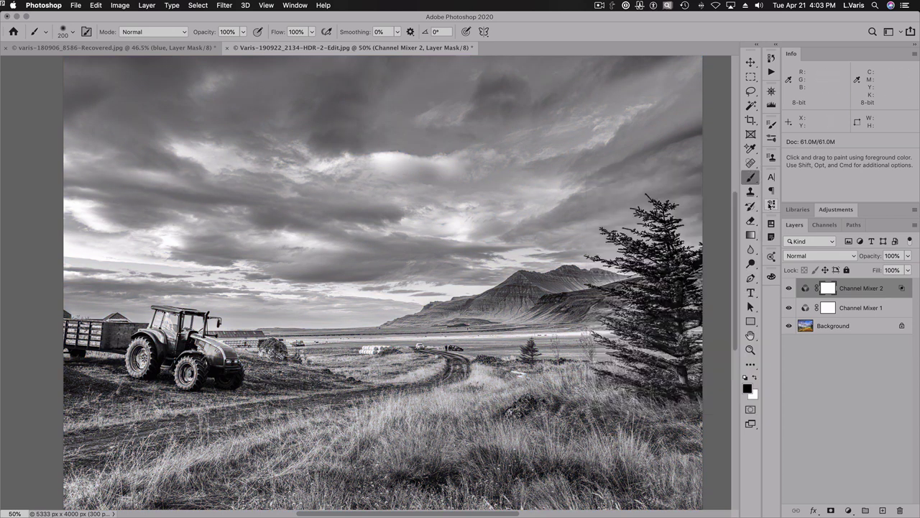
click(789, 288)
click(789, 288)
Draw a short black-to-white linear gradient down across the horizon on the upper Channel Mixer's mask, and compare the layer hidden and shown.
click(752, 235)
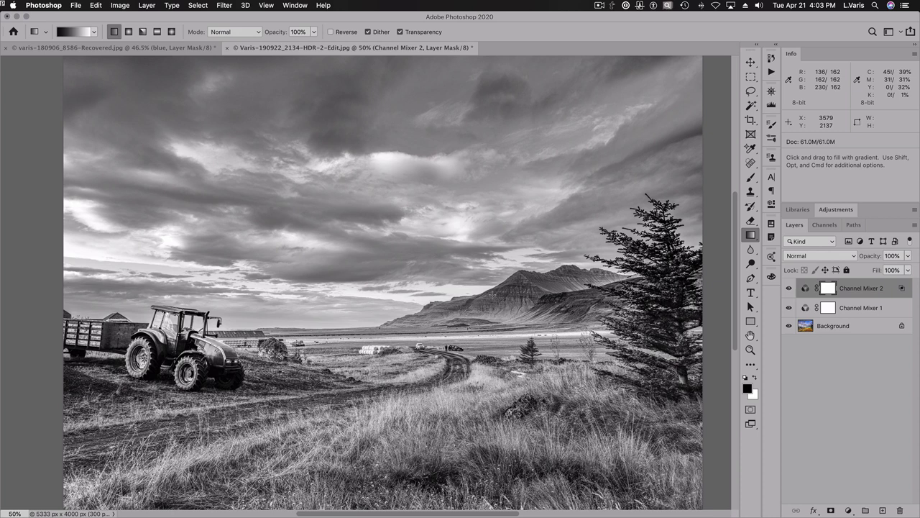
mouse_move(493, 277)
mouse_down()
mouse_move(492, 315)
mouse_move(492, 294)
mouse_up()
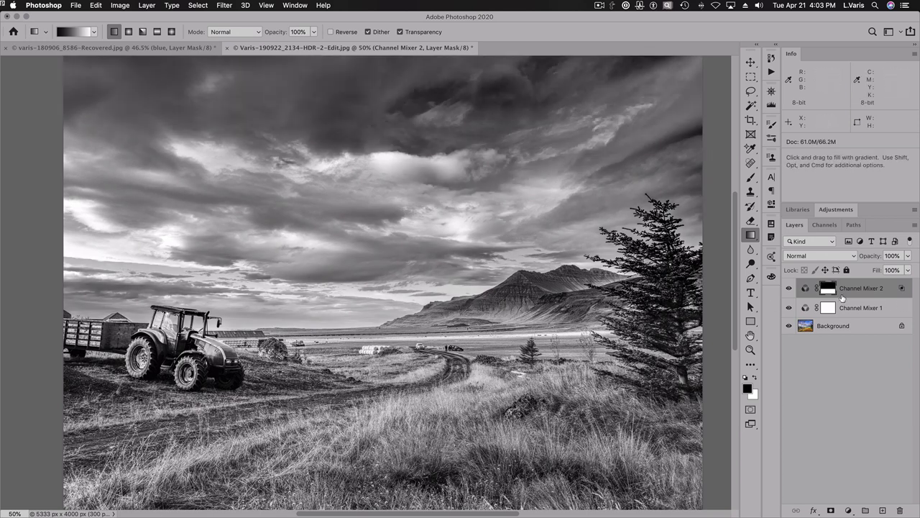
click(790, 289)
click(789, 289)
click(789, 289)
click(789, 289)
click(789, 289)
click(790, 289)
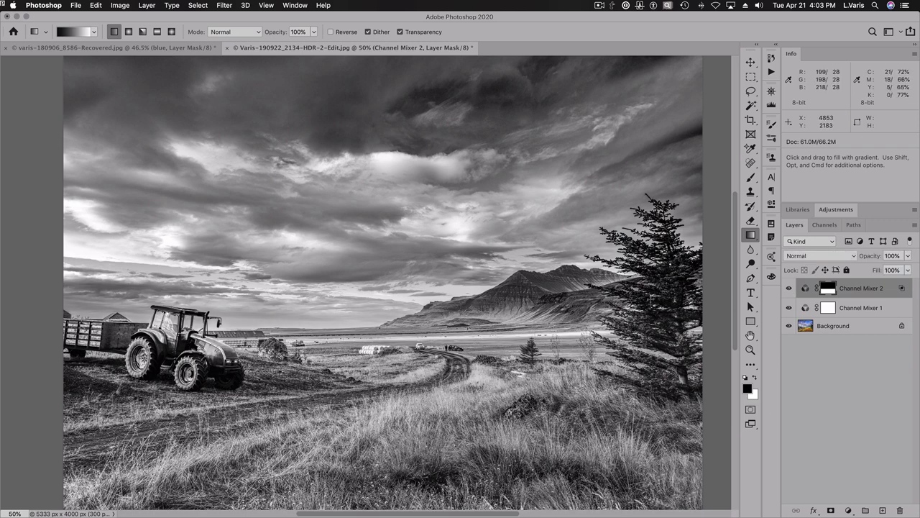
click(789, 289)
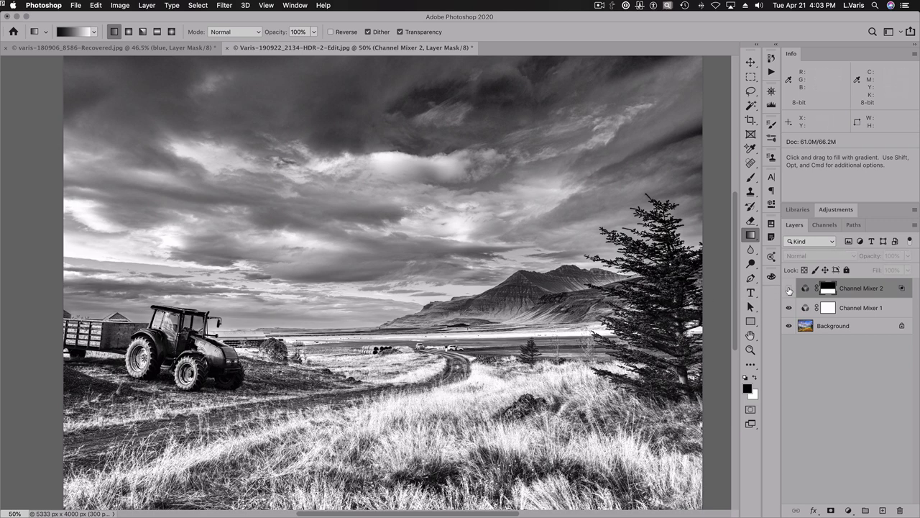
click(789, 289)
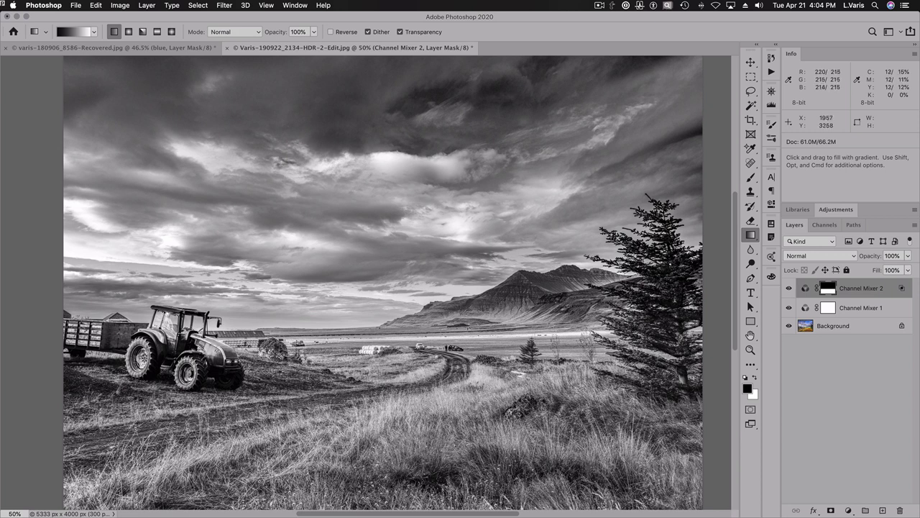
Add a new layer above both Channel Mixers and name it blue.
click(882, 511)
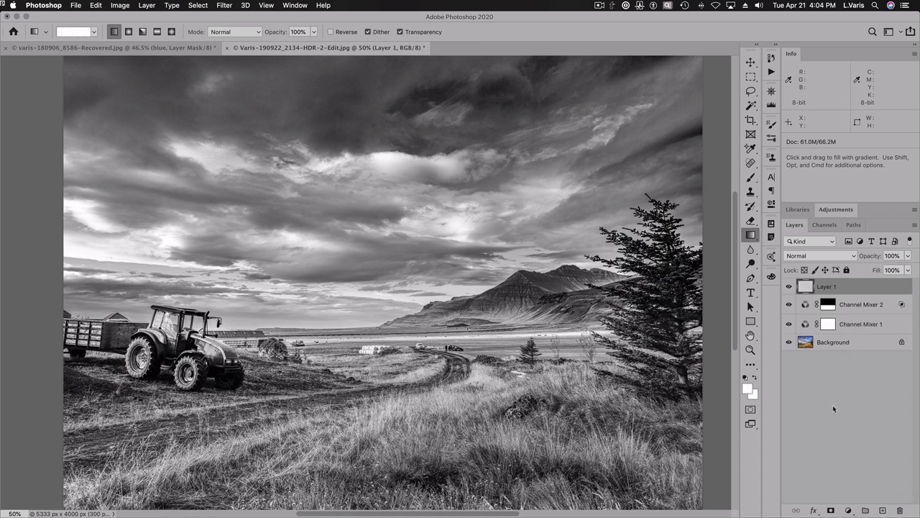
double_click(821, 286)
text(blue)
Rename the lower Channel Mixer layer as red and the upper one as greeen.
double_click(852, 324)
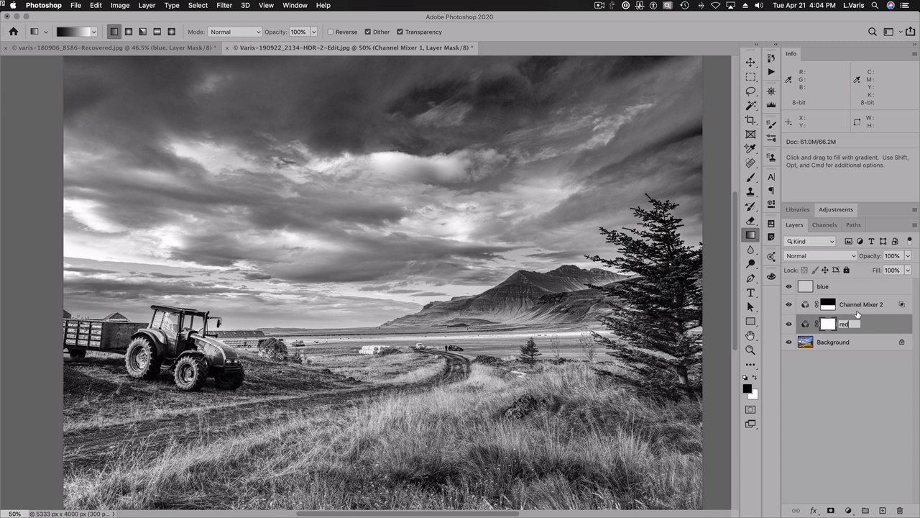
double_click(853, 304)
text(gre)
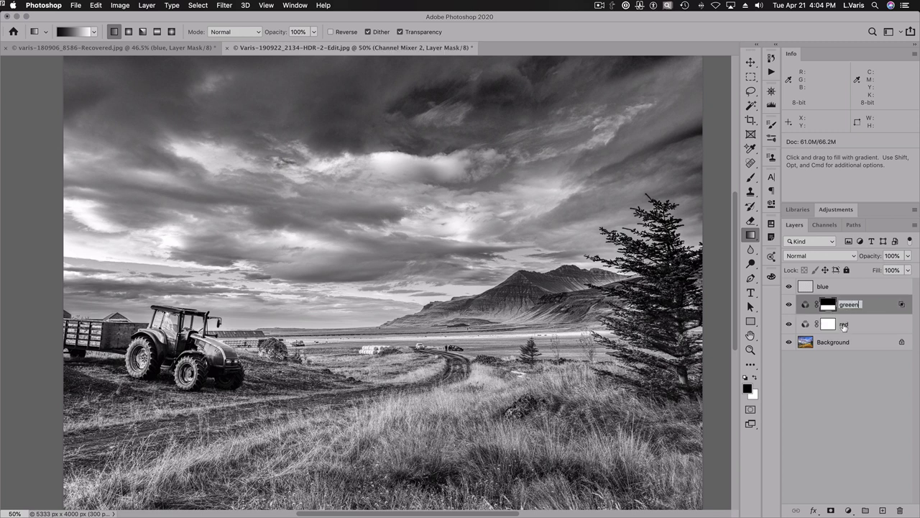
text(een)
key(Return)
Use Apply Image to copy the Background's Blue channel into the blue layer with Normal blending at 100% opacity.
click(806, 287)
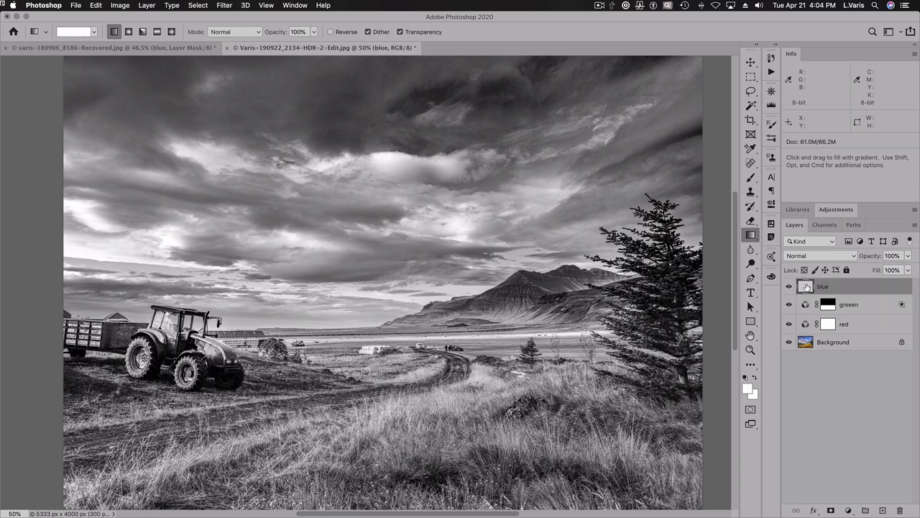
click(122, 6)
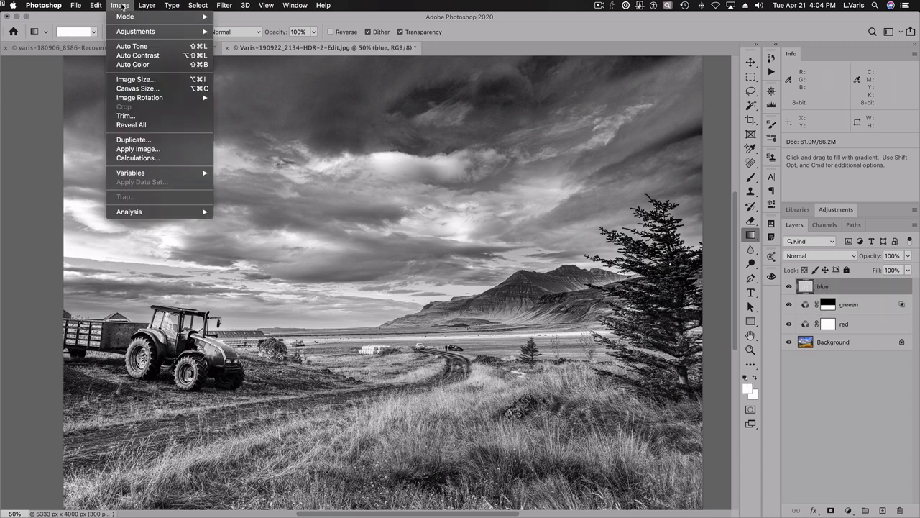
click(129, 149)
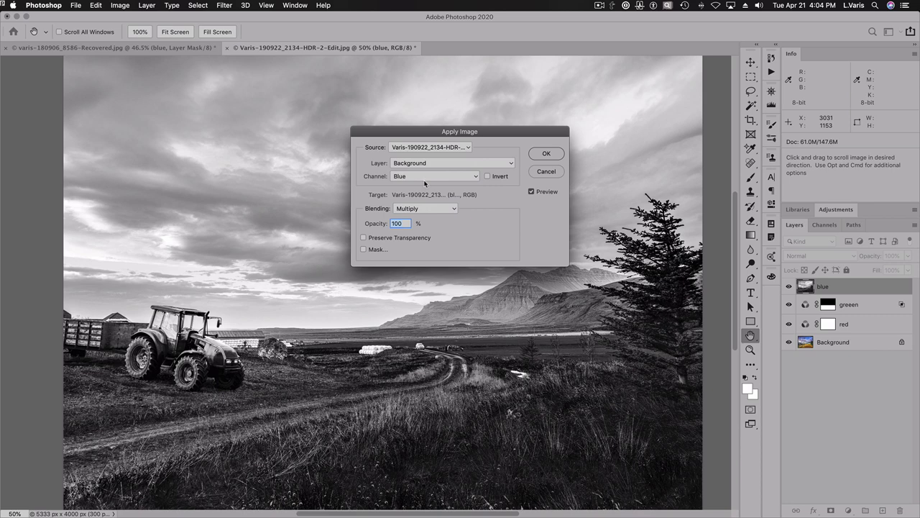
click(431, 208)
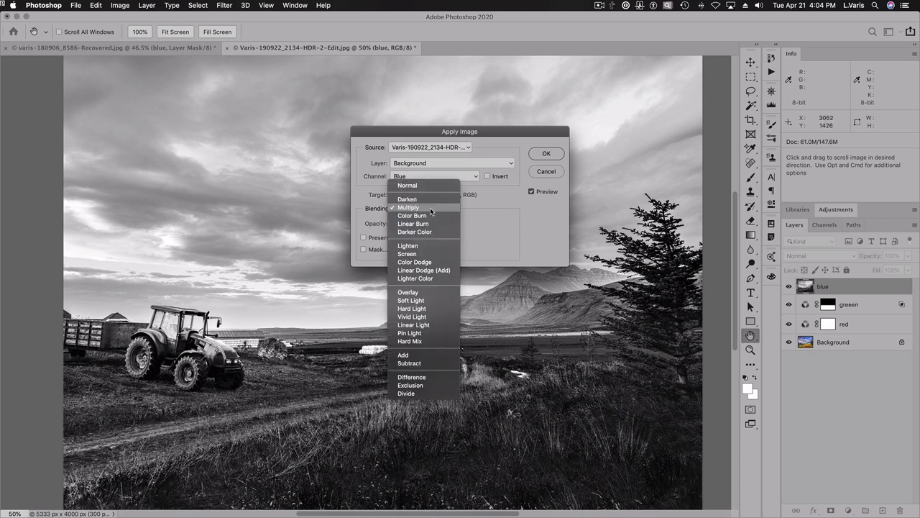
click(427, 186)
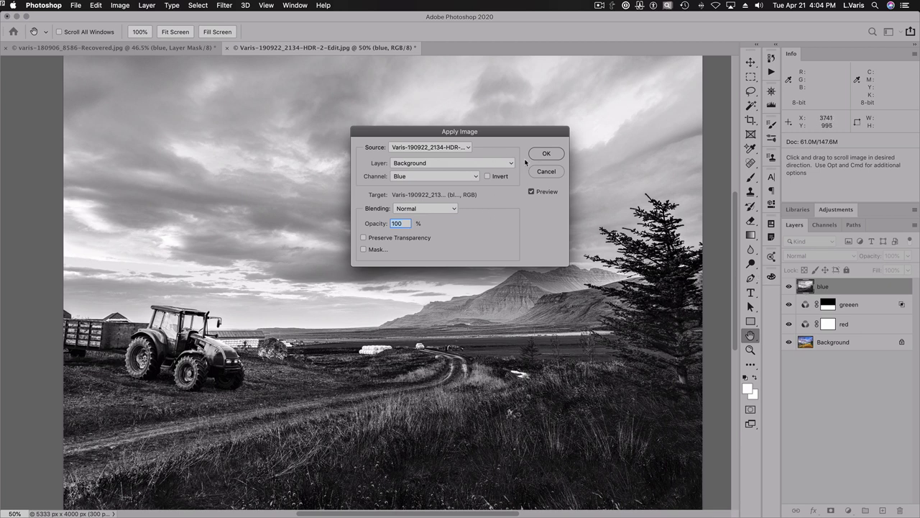
key(Return)
Set the blue layer's blend mode to Overlay.
key(g)
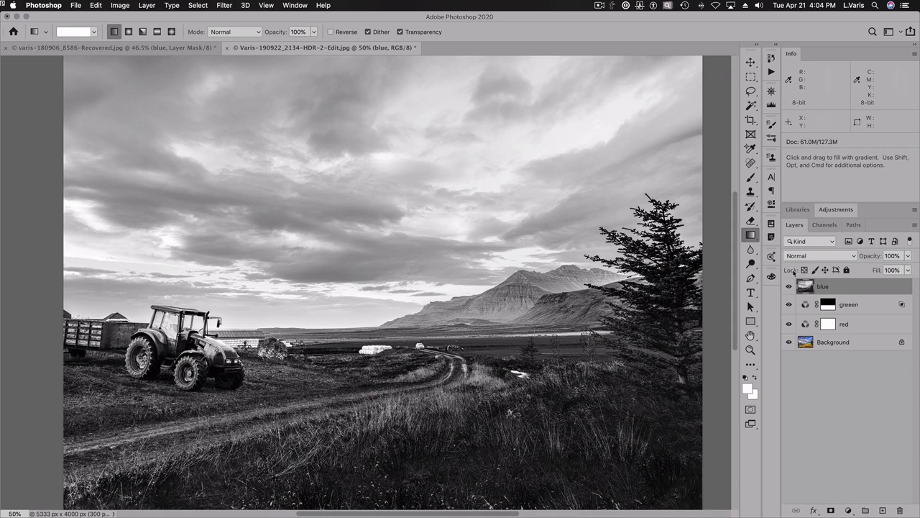
click(845, 256)
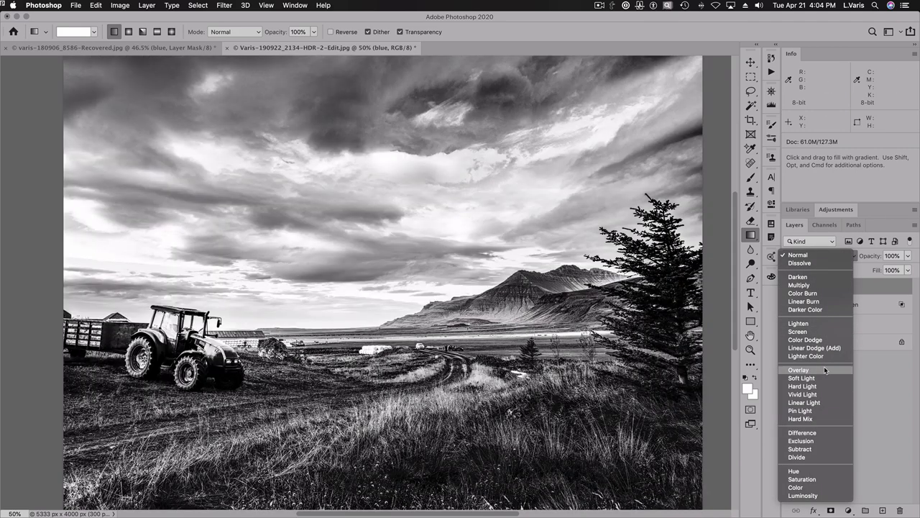
click(824, 366)
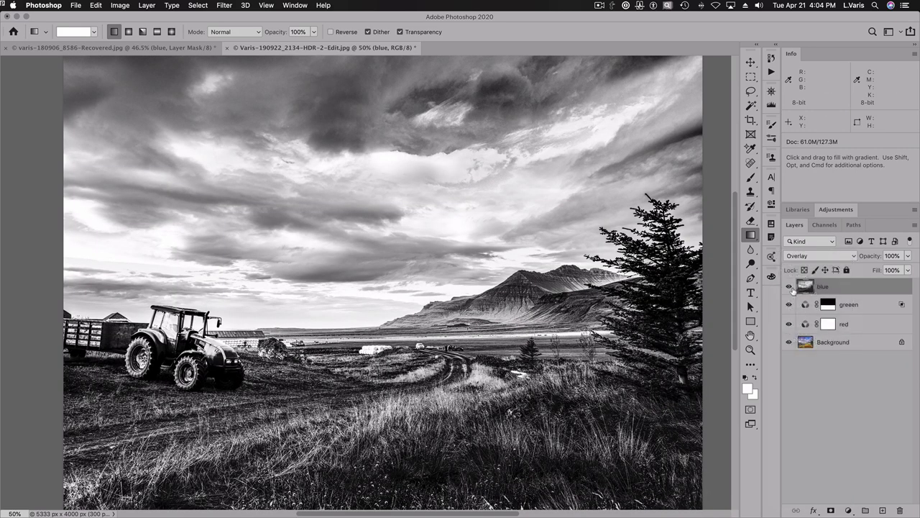
Copy the greeen layer's mask onto the blue layer and compare the image with the blue layer hidden and shown.
click(790, 288)
click(789, 288)
drag(828, 302, 825, 307)
drag(827, 307, 863, 288)
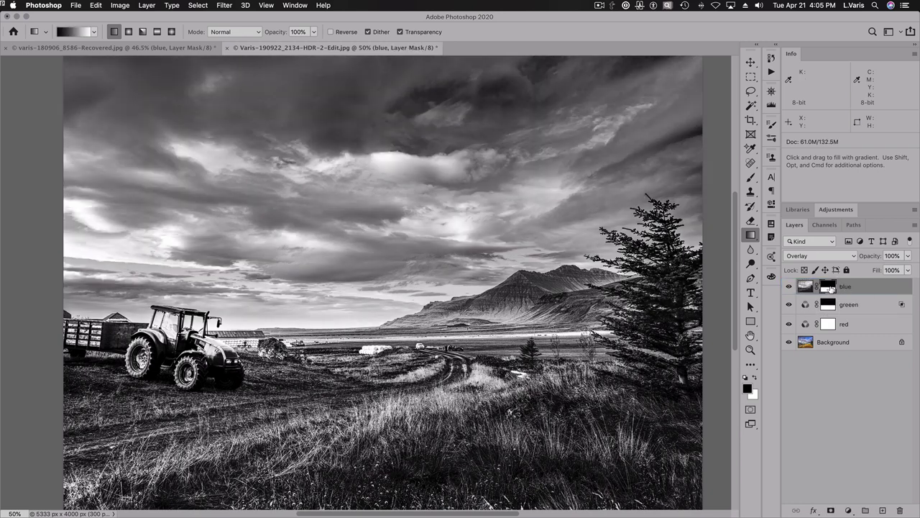
click(788, 287)
click(789, 287)
Lower the blue layer's opacity to 40% and check its effect by hiding and showing it.
click(907, 255)
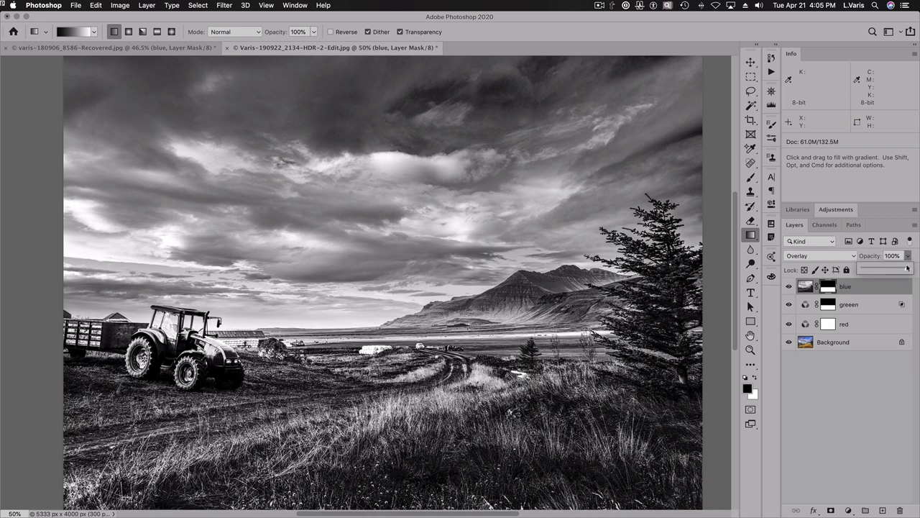
drag(907, 270, 881, 272)
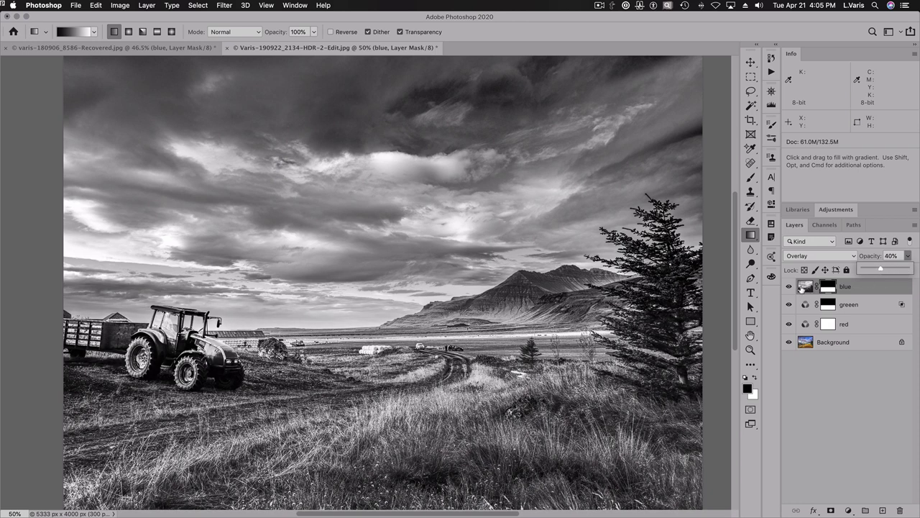
click(789, 286)
click(789, 286)
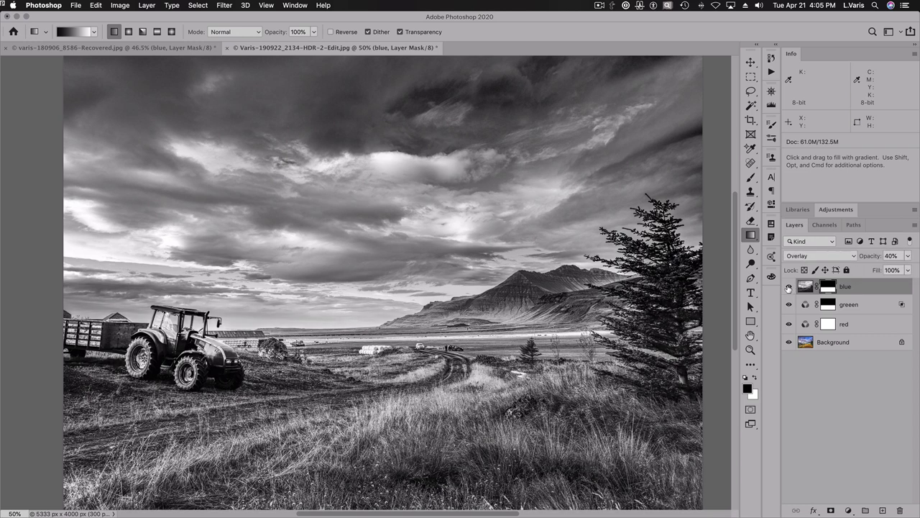
click(788, 286)
click(789, 286)
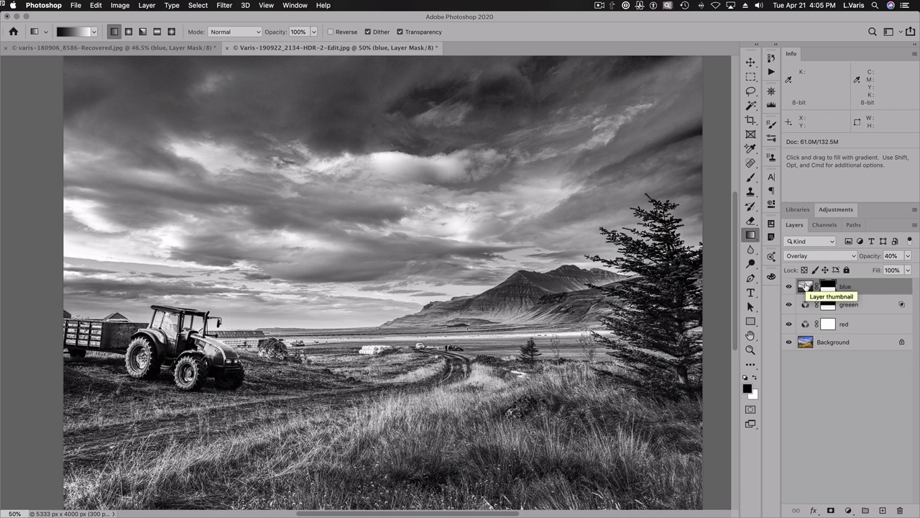
Duplicate the blue layer and delete the copy's layer mask without applying it.
drag(805, 286, 882, 509)
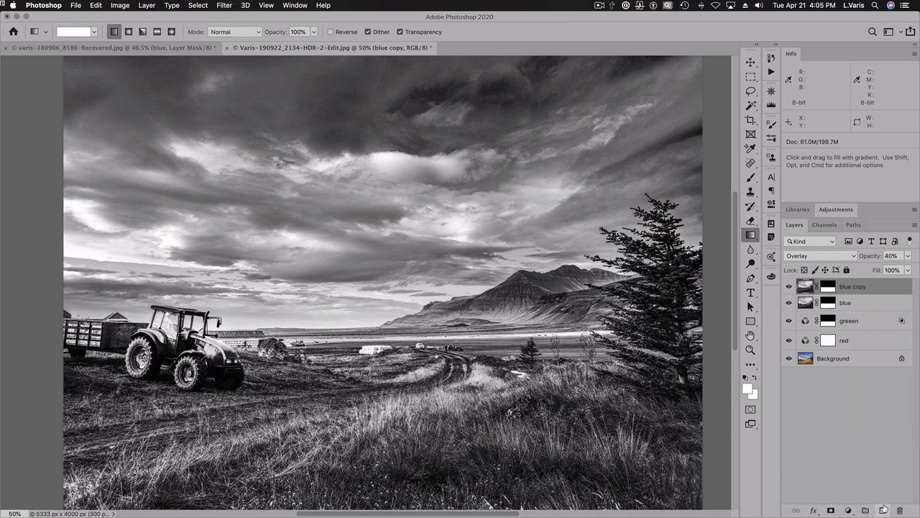
drag(828, 287, 897, 509)
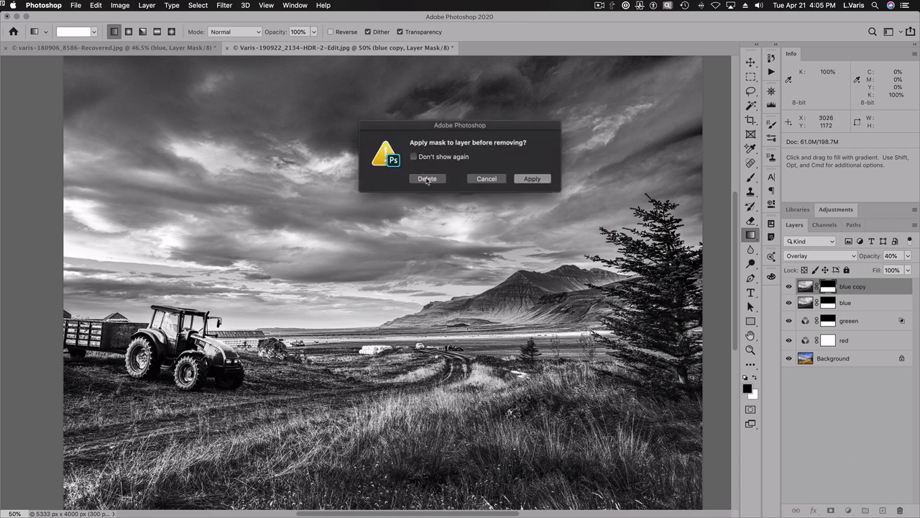
click(427, 178)
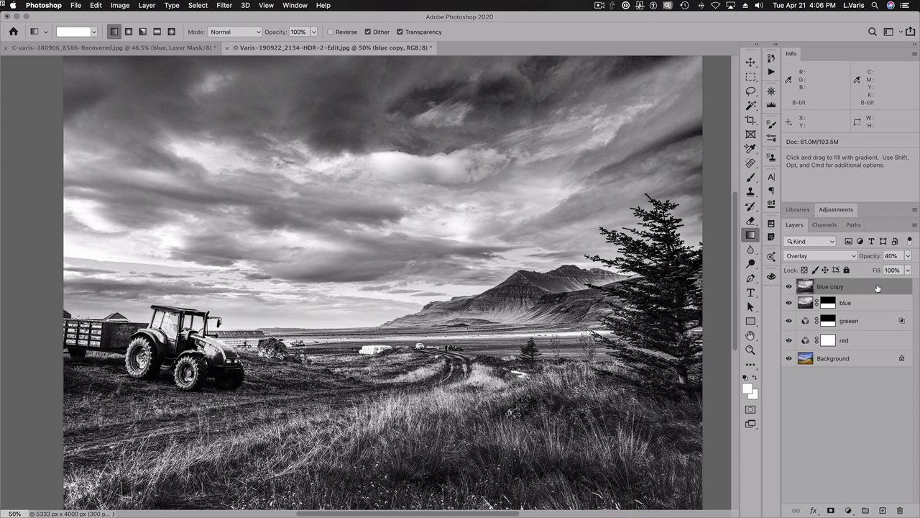
In the blue copy layer's blending options, set the Blend If black point for This Layer to 128.
click(915, 225)
click(869, 383)
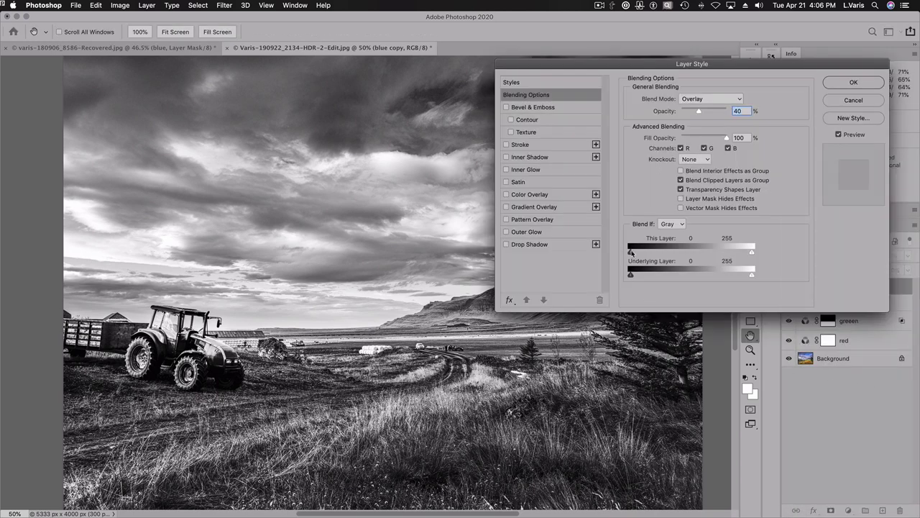
drag(631, 253, 692, 253)
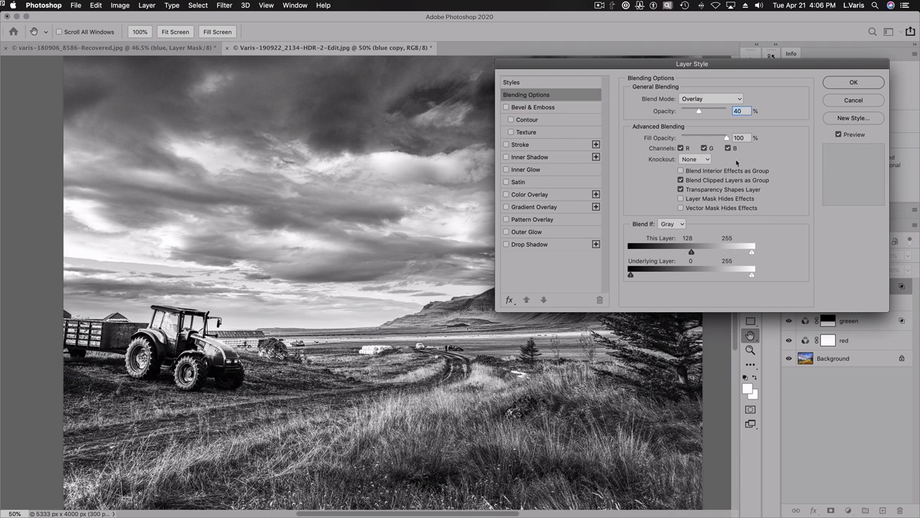
click(832, 83)
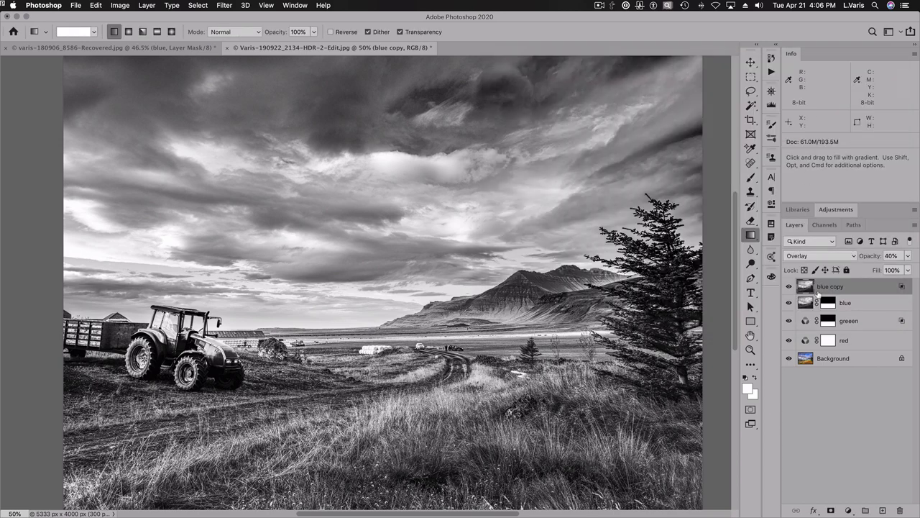
Add a black layer mask to the blue copy layer and paint white over the field and foreground grass with a large soft brush.
click(831, 509)
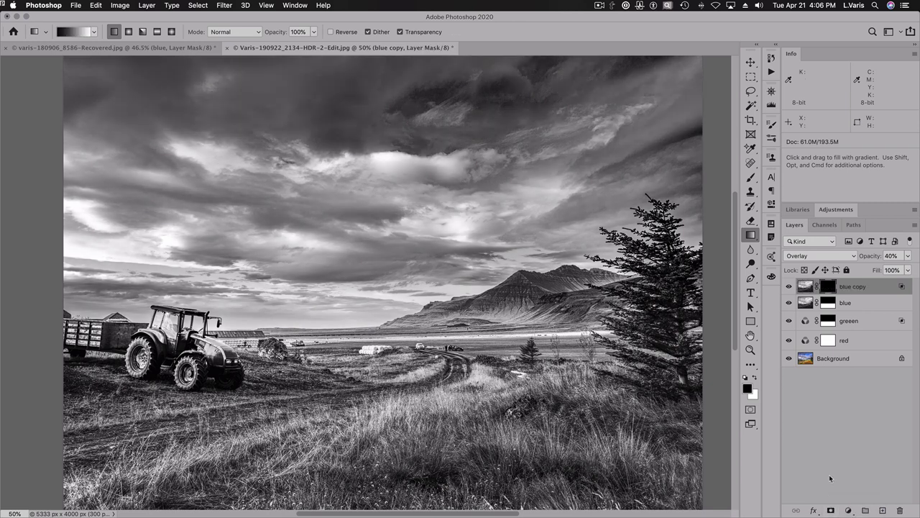
click(751, 177)
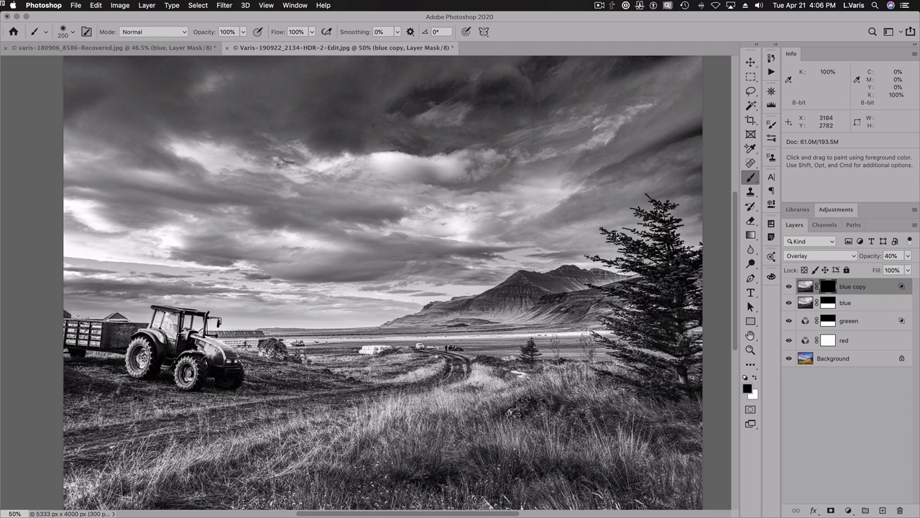
key(bracketright)
key(bracketright)
click(754, 378)
mouse_move(427, 376)
mouse_down()
mouse_move(443, 362)
mouse_move(460, 366)
mouse_move(438, 376)
mouse_up()
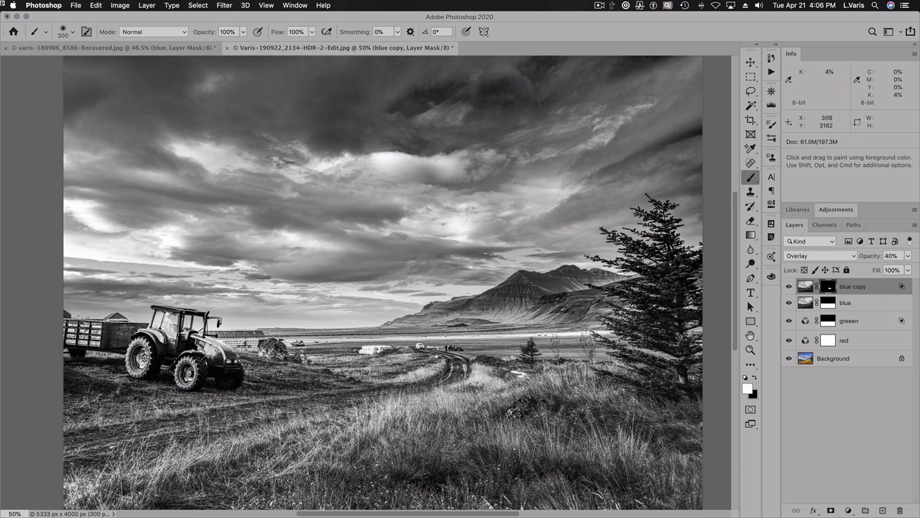
mouse_move(210, 396)
mouse_down()
mouse_move(314, 396)
mouse_move(213, 397)
mouse_up()
key(bracketright)
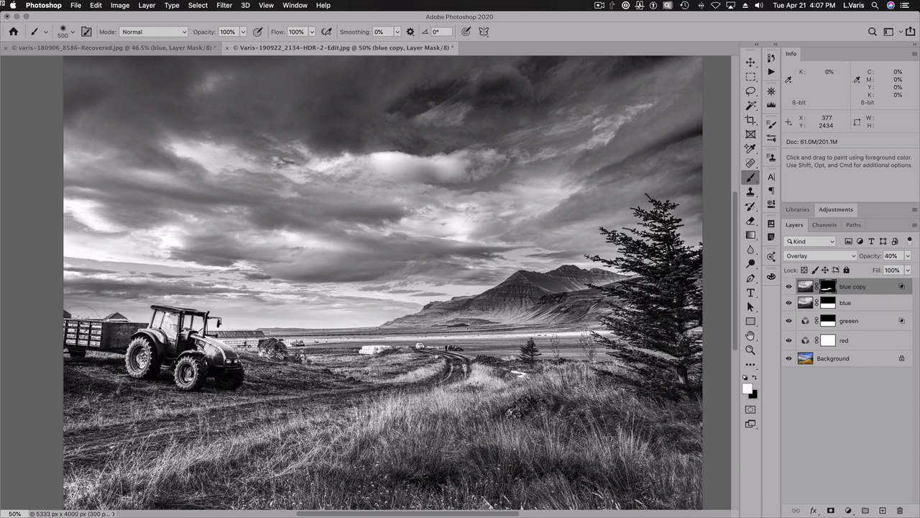
Paint black over the tractor in the blue copy layer's mask with a 300 px brush.
super+click(224, 361)
super+click(224, 359)
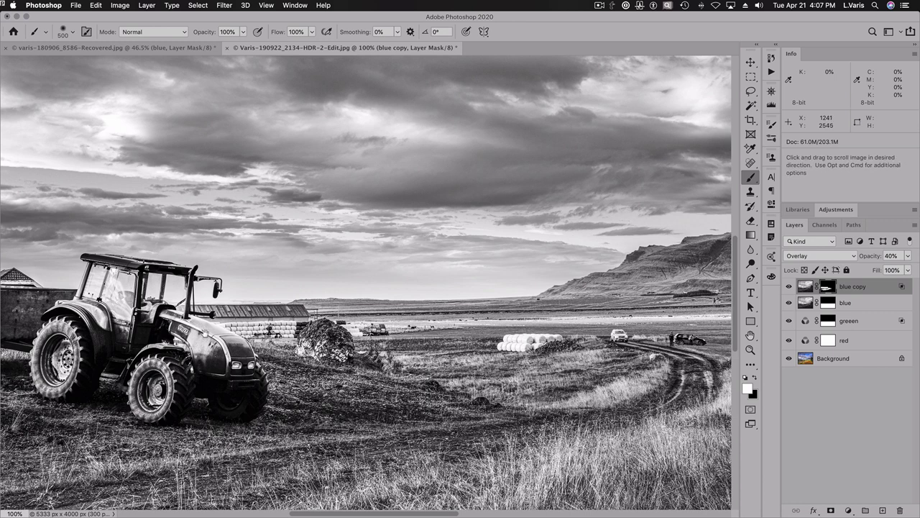
key(bracketleft)
key(bracketleft)
key(x)
mouse_move(229, 344)
mouse_down()
mouse_move(219, 332)
mouse_move(209, 339)
mouse_move(216, 327)
mouse_up()
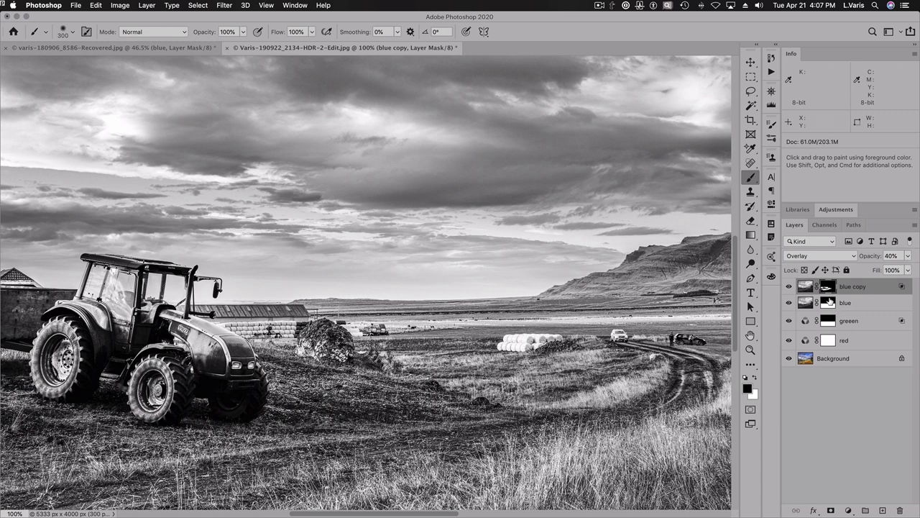
Compare the tractor and field with the blue copy layer hidden and shown, then examine the whole image.
click(828, 302)
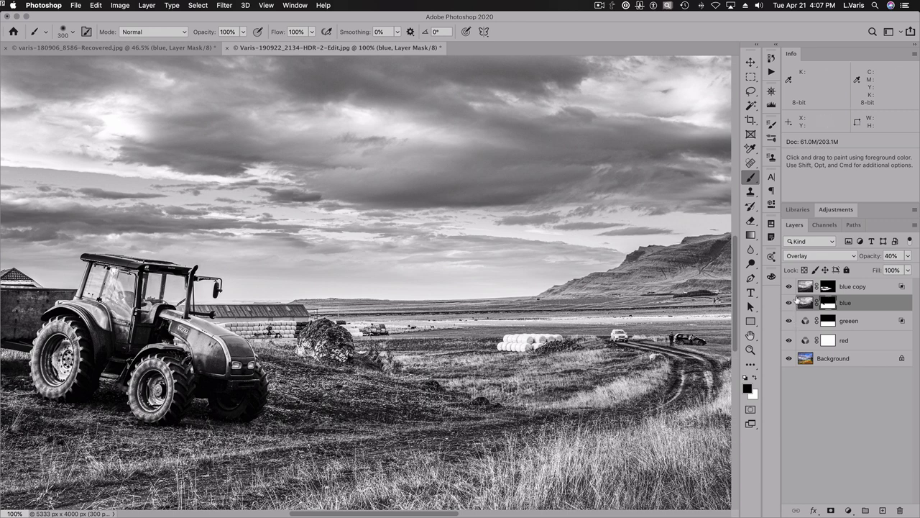
click(789, 287)
click(788, 286)
click(788, 287)
click(789, 287)
click(826, 287)
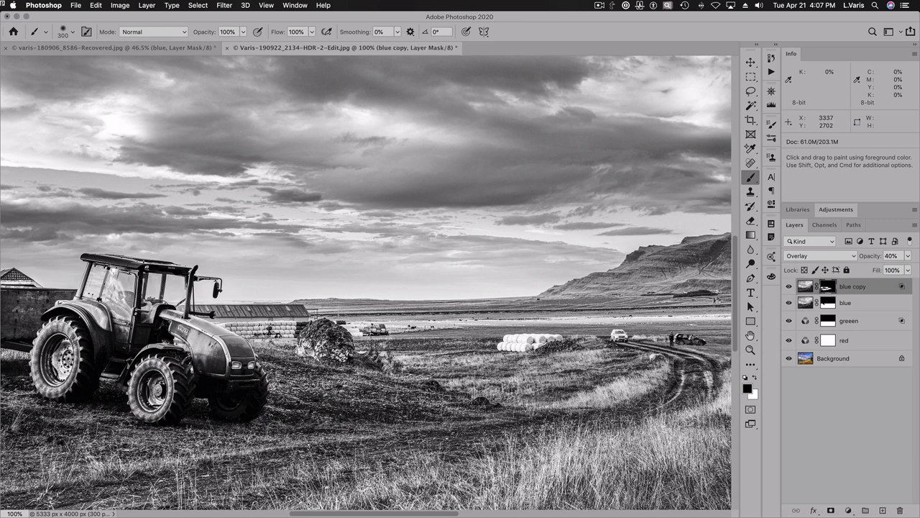
drag(562, 419, 510, 365)
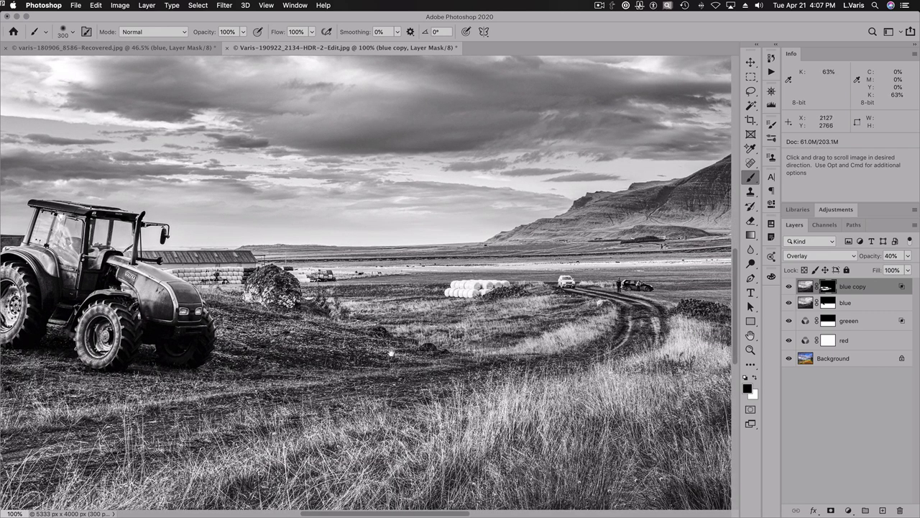
key(super+space)
alt+super+click(434, 338)
alt+super+click(455, 342)
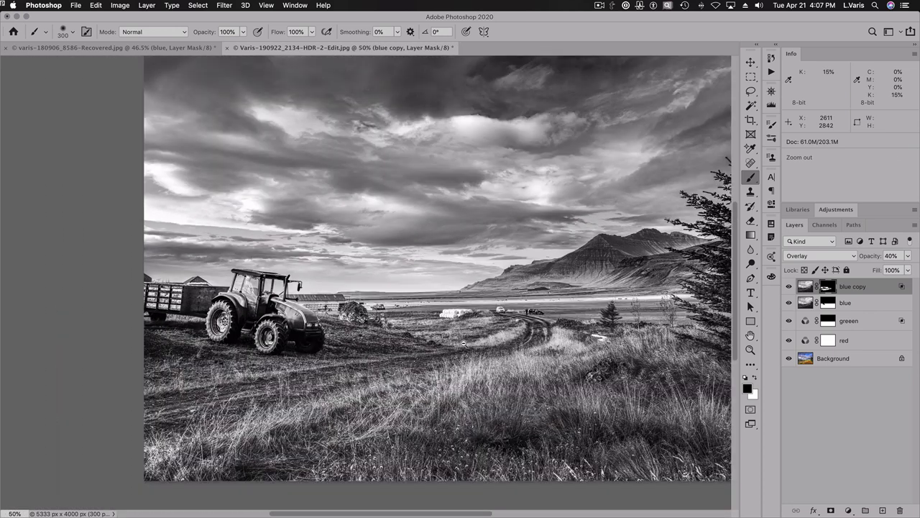
scroll(456, 342, up, 3)
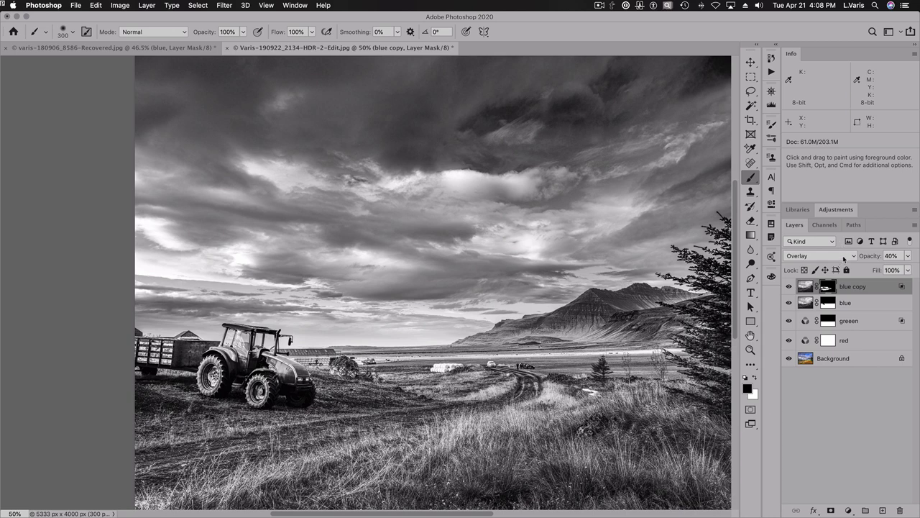
Add a Curves adjustment clipped to the blue copy layer and move its white point to input 178, output 255.
click(836, 209)
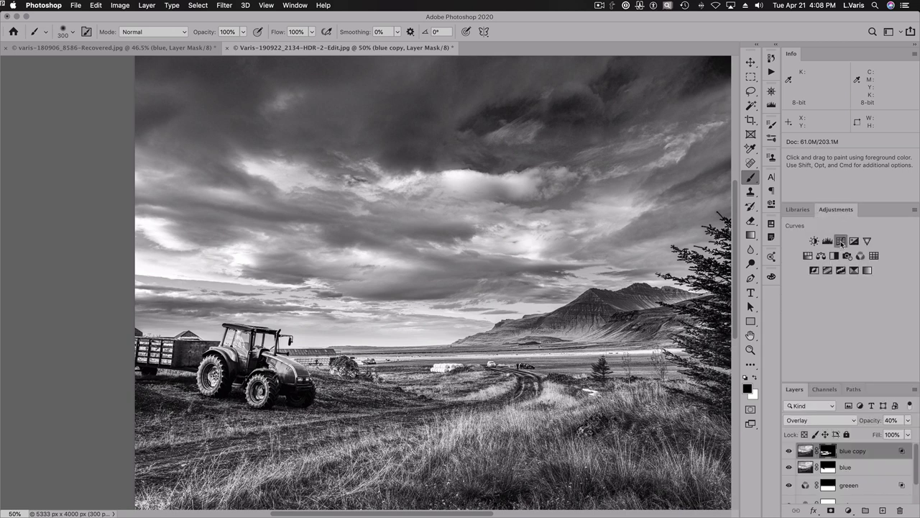
click(841, 242)
click(837, 210)
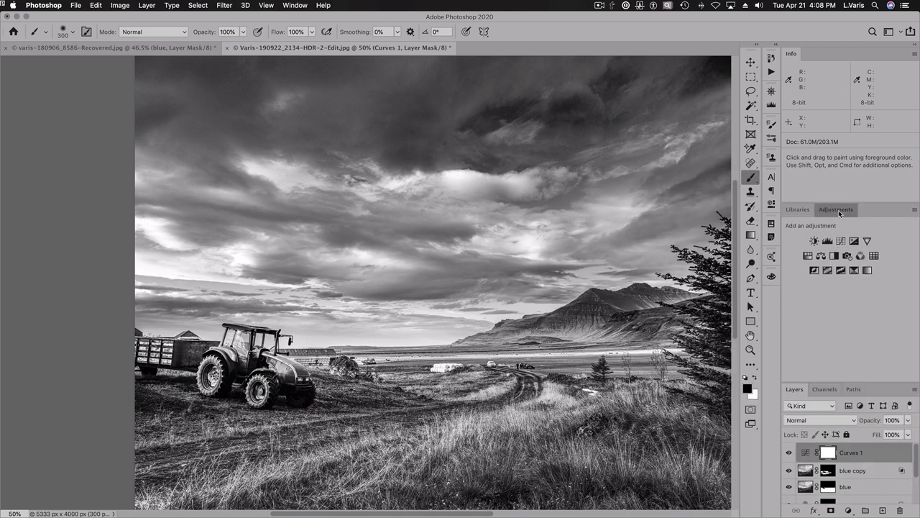
double_click(837, 210)
double_click(805, 288)
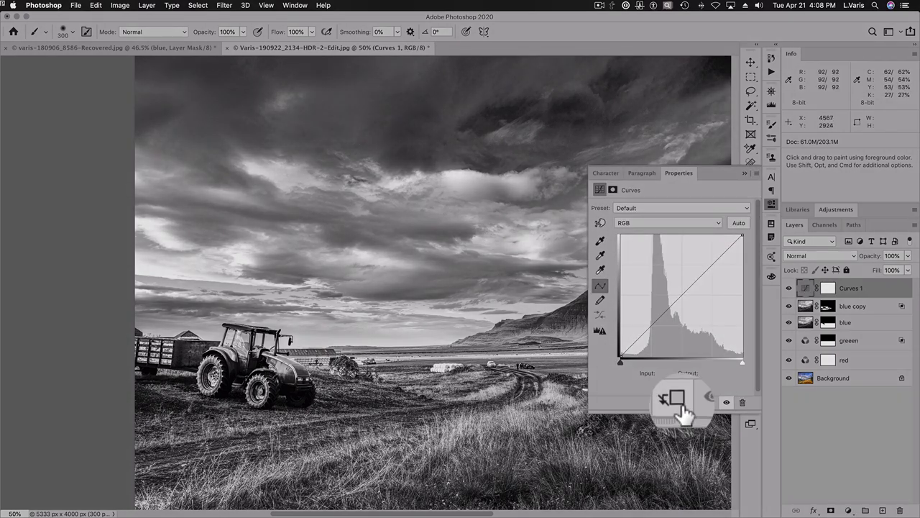
click(677, 402)
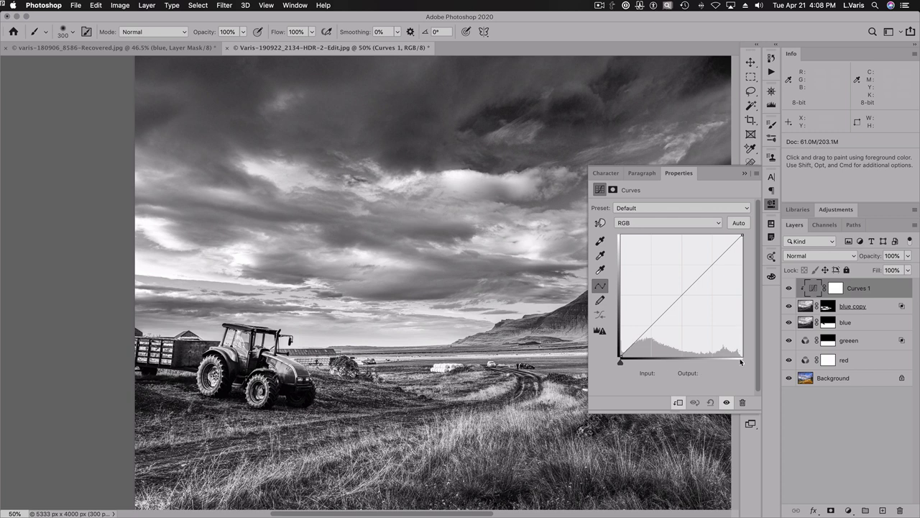
drag(742, 363, 705, 364)
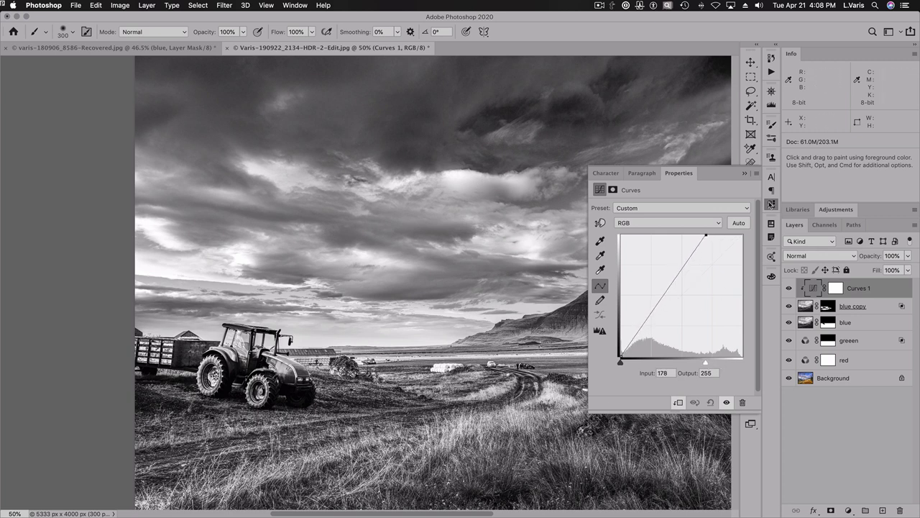
click(771, 205)
Compare the image with the Curves adjustment hidden and shown, and do the same for the blue copy layer.
click(788, 289)
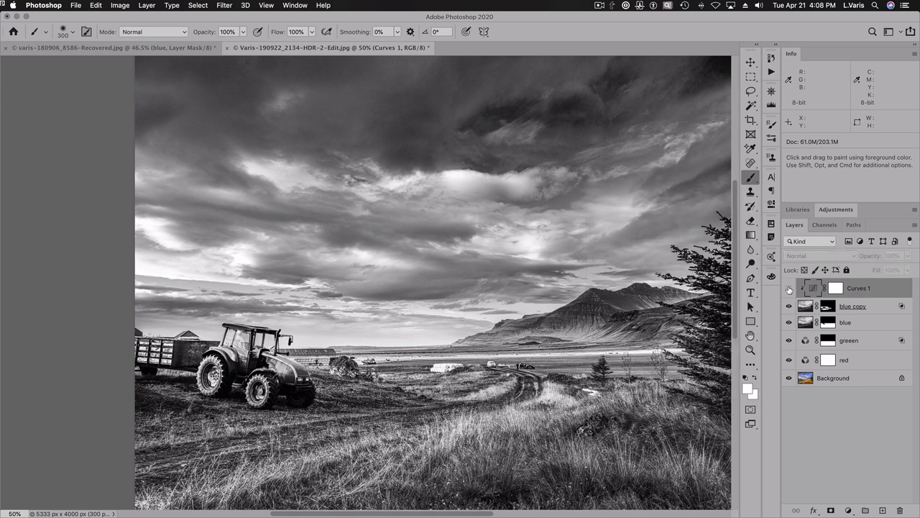
click(789, 289)
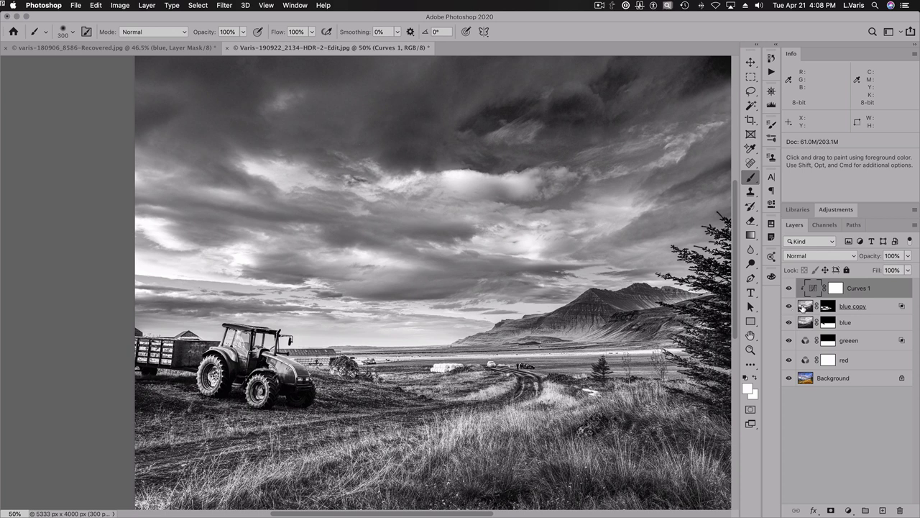
click(803, 307)
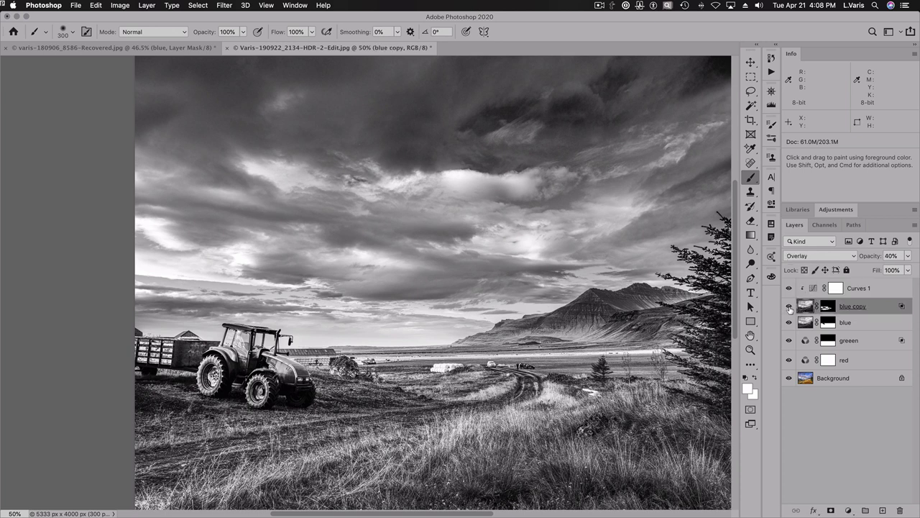
click(790, 307)
click(789, 307)
click(790, 307)
click(789, 307)
click(789, 307)
click(789, 307)
Inspect the blue copy layer's mask on its own, return to the image and recheck the layer's effect.
click(827, 306)
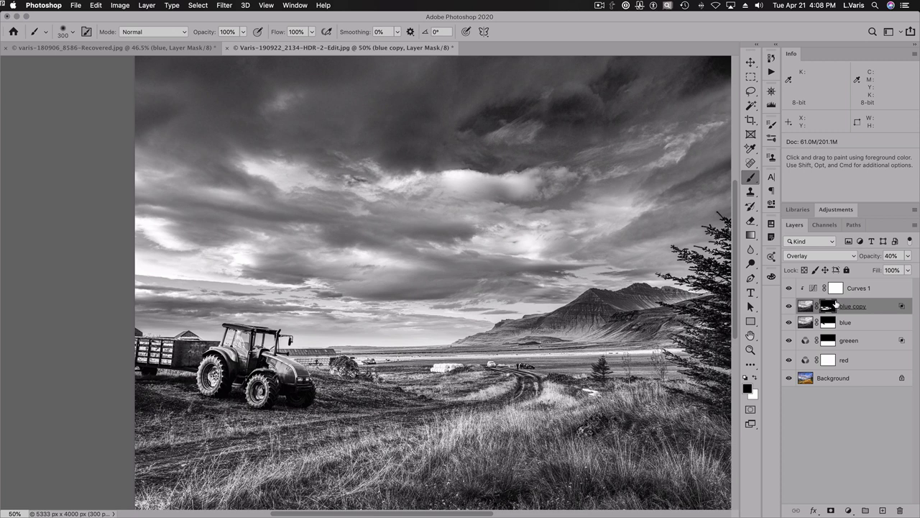
alt+click(831, 306)
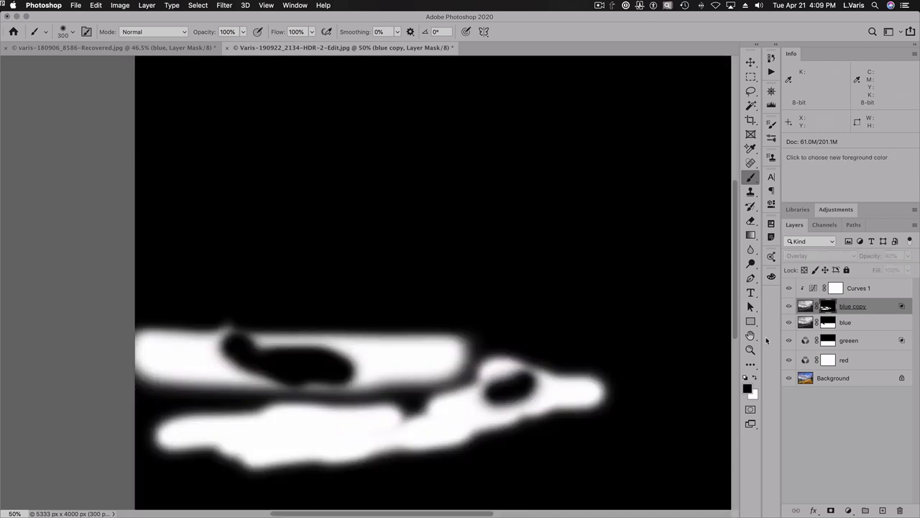
alt+click(830, 308)
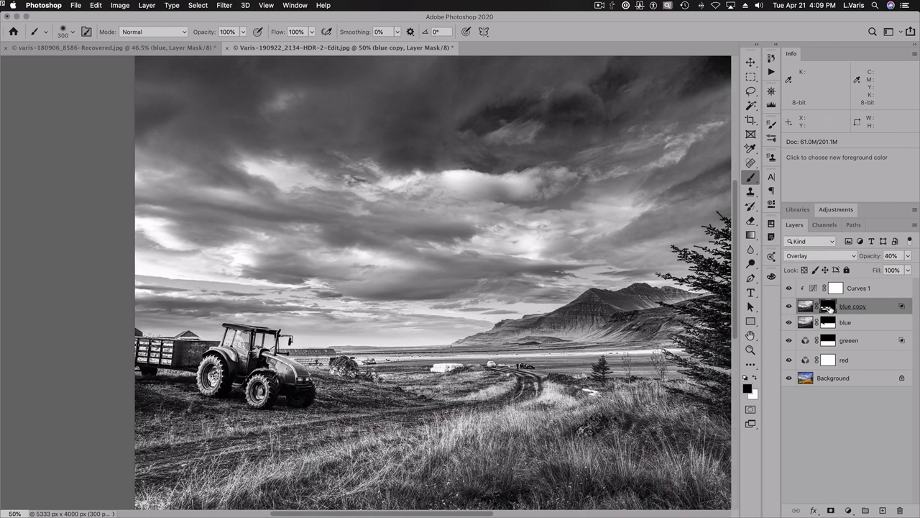
click(789, 306)
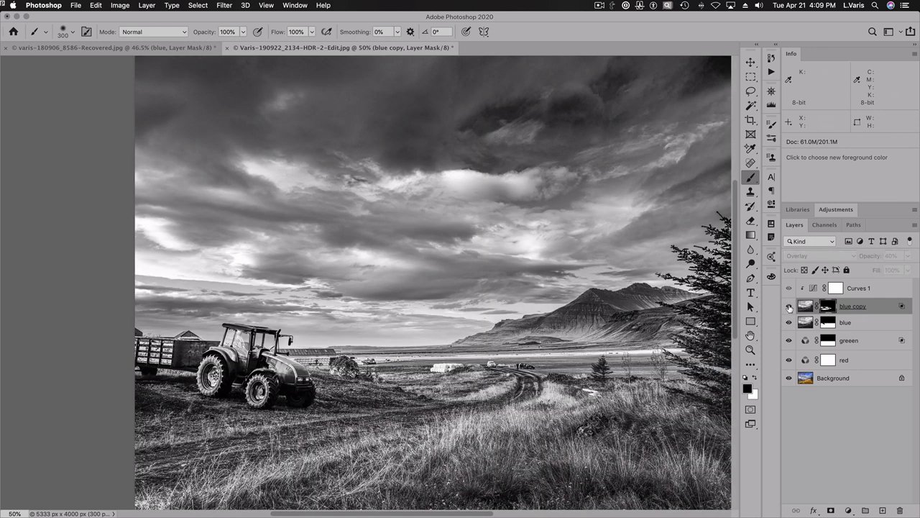
click(789, 306)
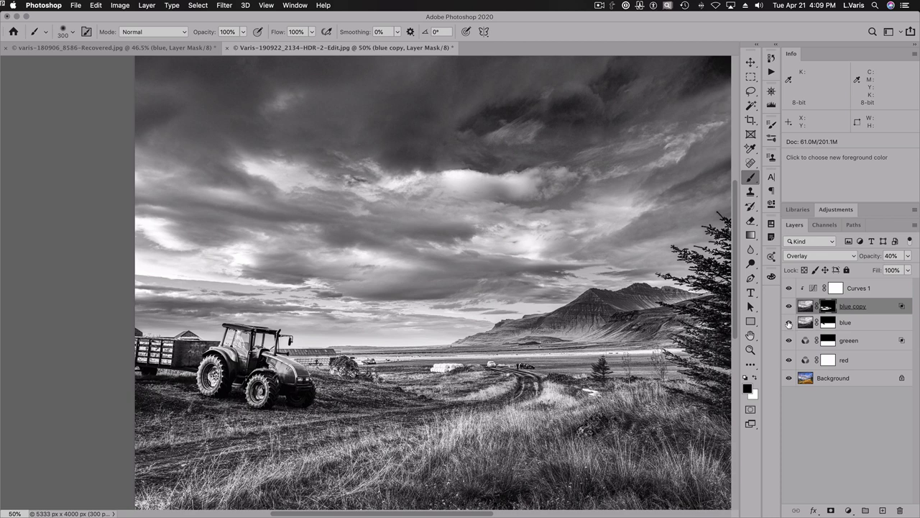
Compare the tractor scene with the blue layer hidden and shown.
click(789, 323)
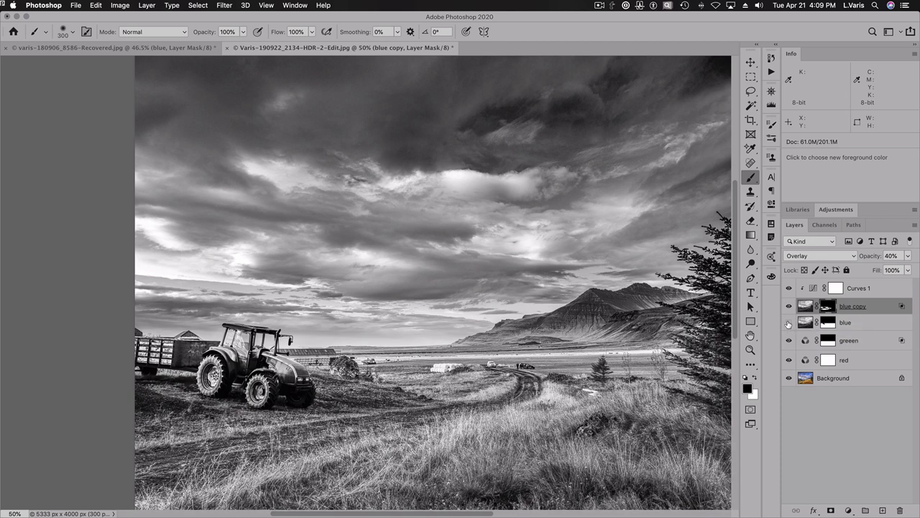
click(789, 323)
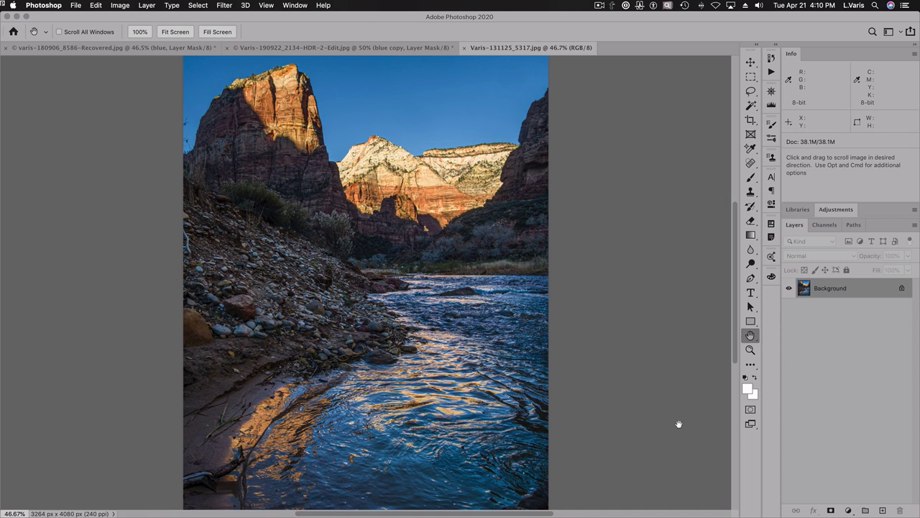
Examine the Red, Green and Blue channels of the canyon river photo one by one and return to the full-colour composite.
click(825, 225)
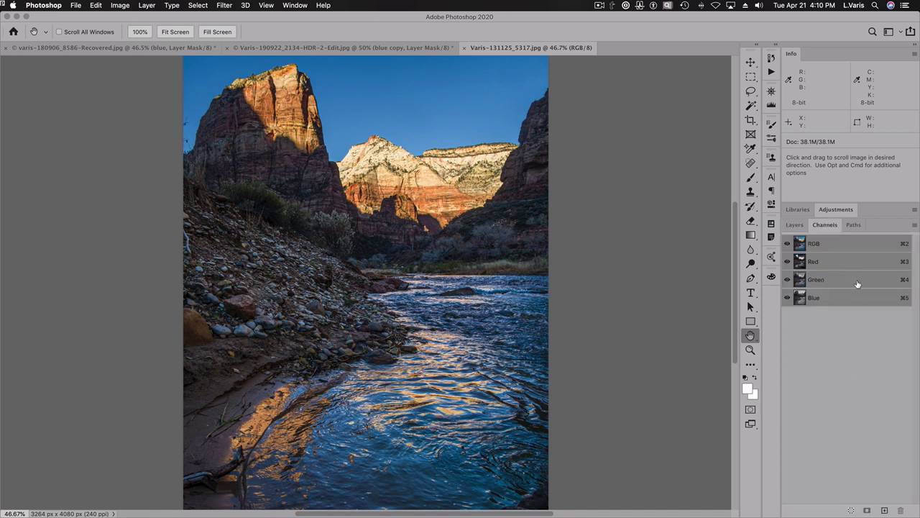
click(799, 262)
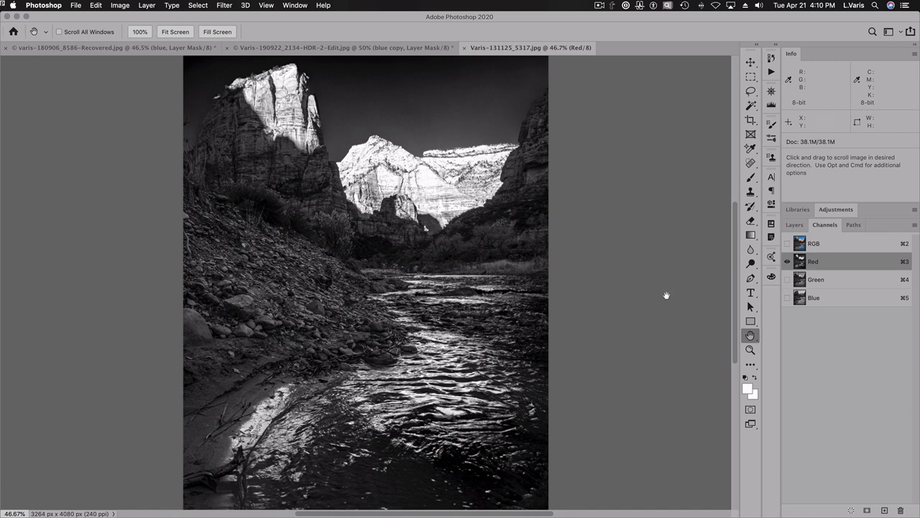
click(801, 279)
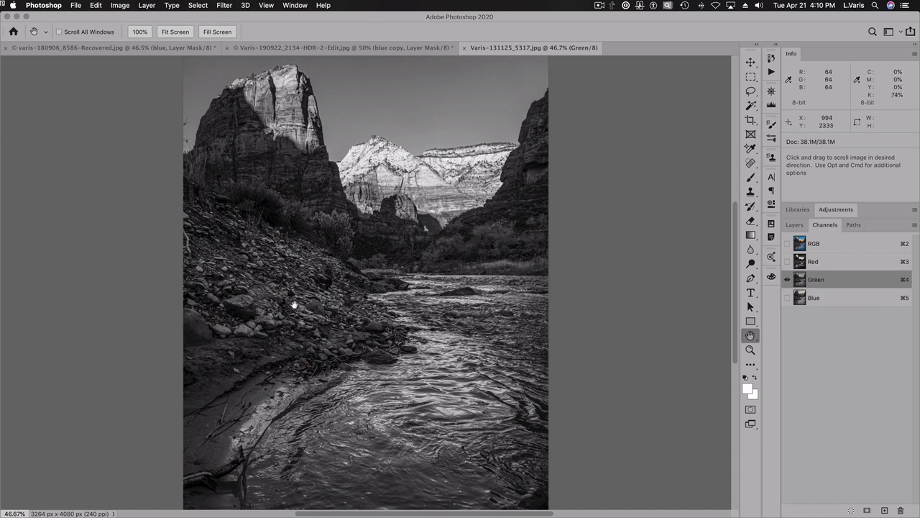
click(800, 299)
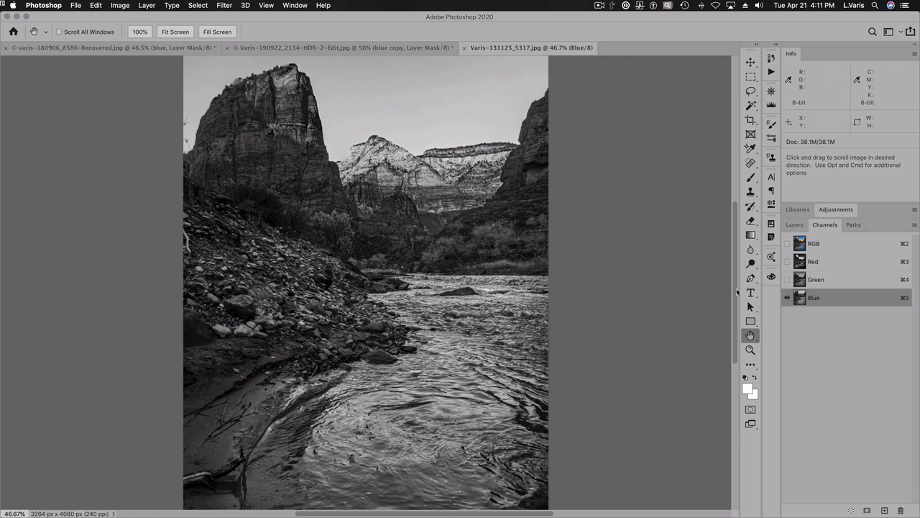
click(801, 243)
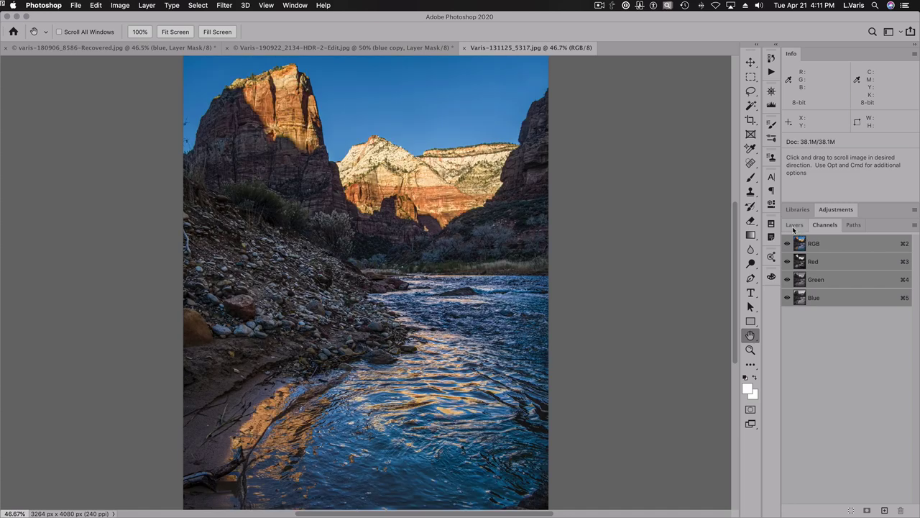
click(794, 226)
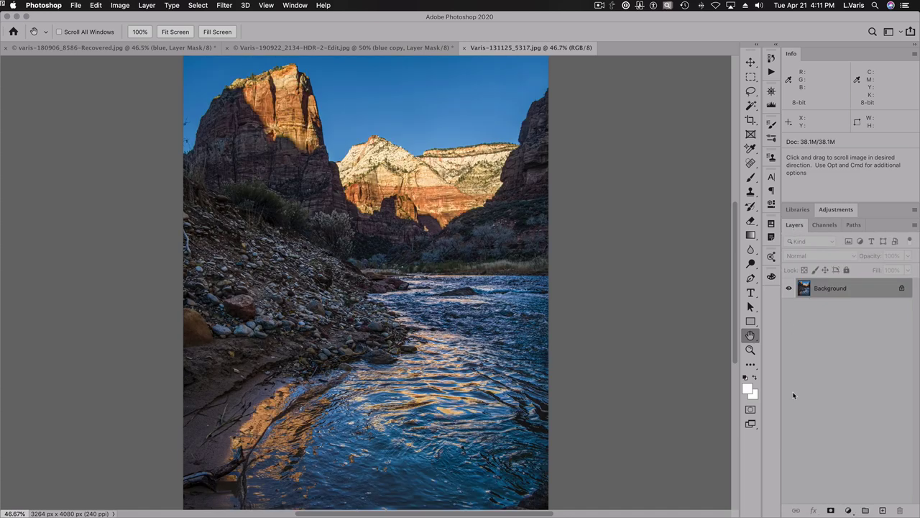
Add a Channel Mixer adjustment layer above the Background using the Black & White with Orange Filter (RGB) preset.
click(849, 511)
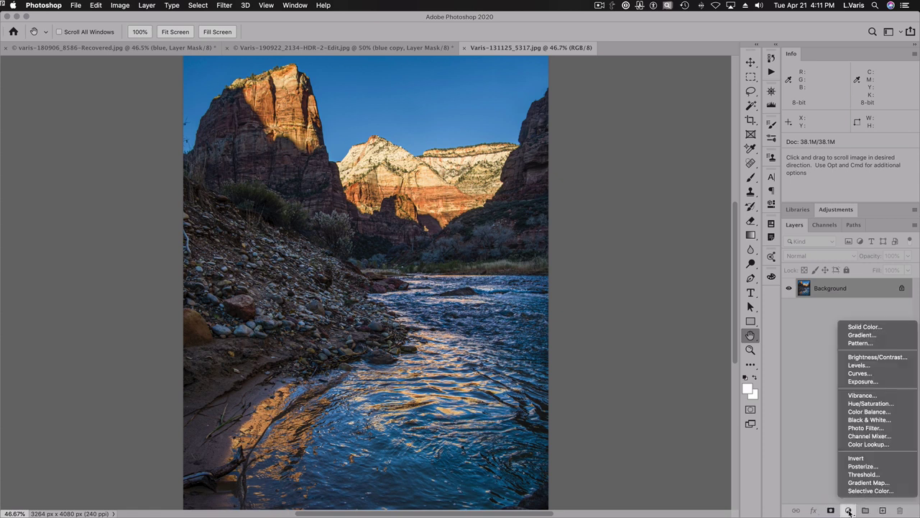
click(852, 435)
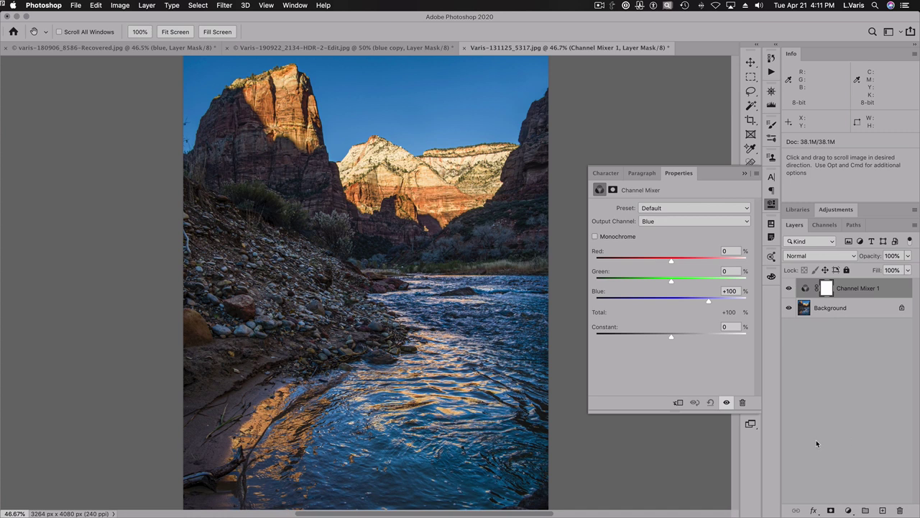
click(695, 210)
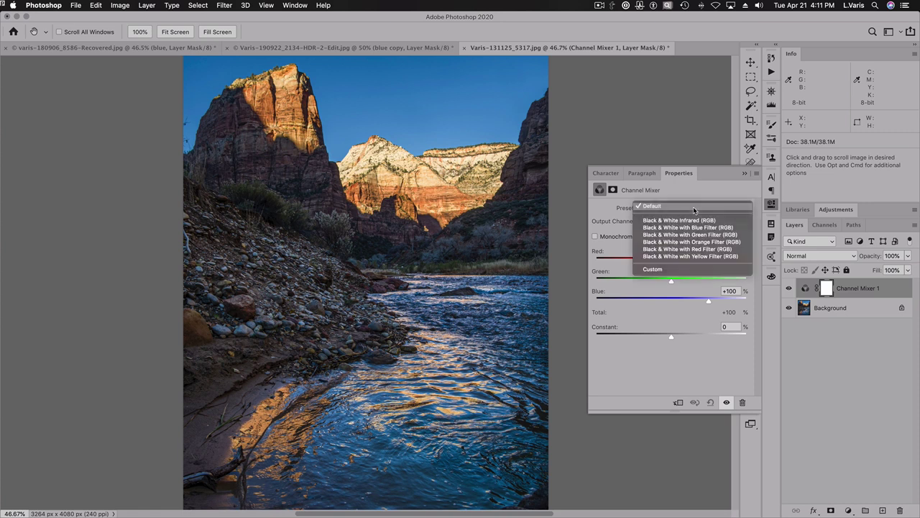
click(674, 243)
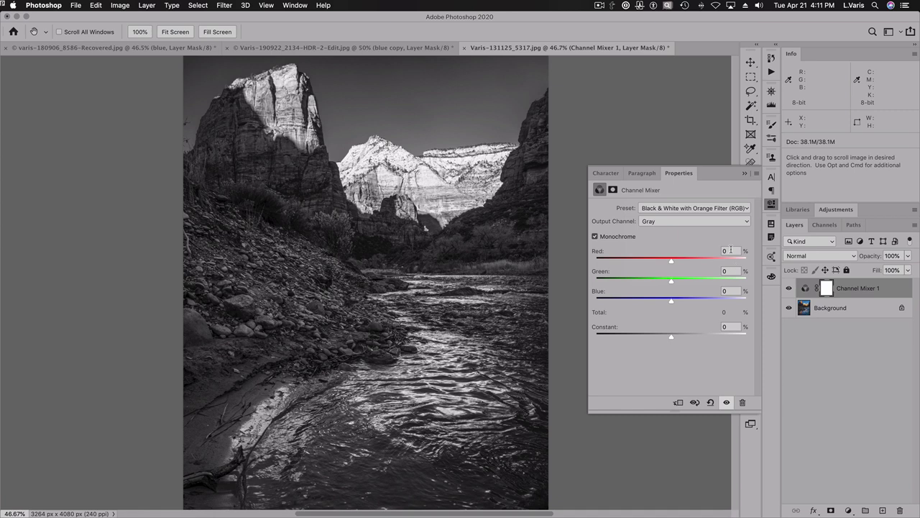
Enter 50% for both red and green in the Channel Mixer, raise red to +70% and lower green below 50%.
click(731, 250)
text(50)
click(732, 270)
text(50)
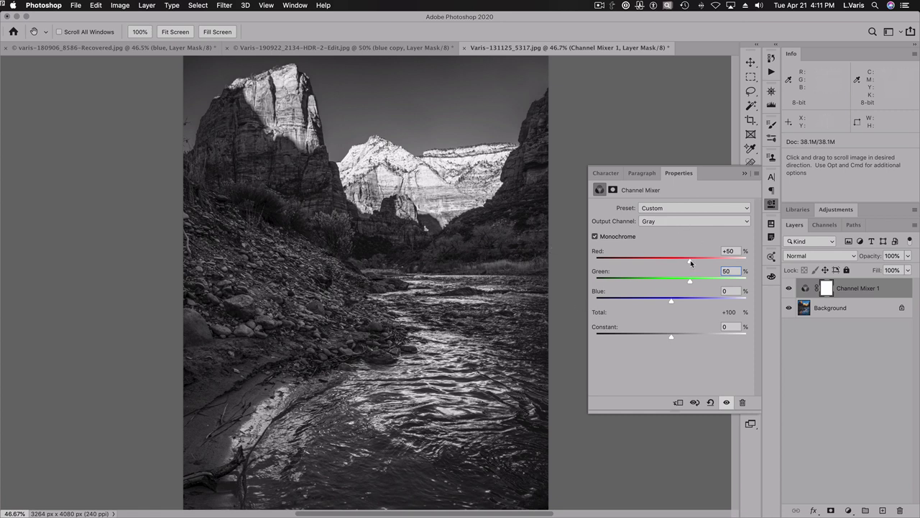
drag(691, 263, 698, 264)
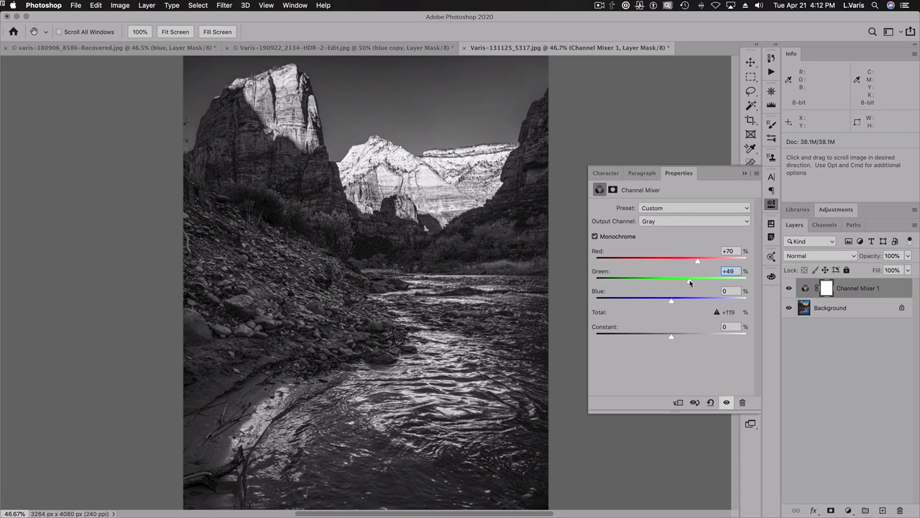
drag(688, 283, 683, 283)
click(772, 204)
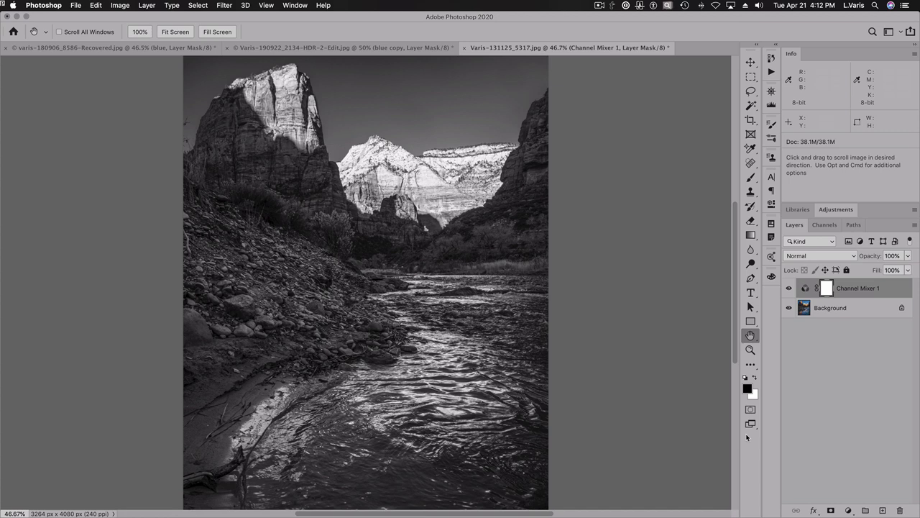
Rename the Channel Mixer layer as red-green.
double_click(856, 288)
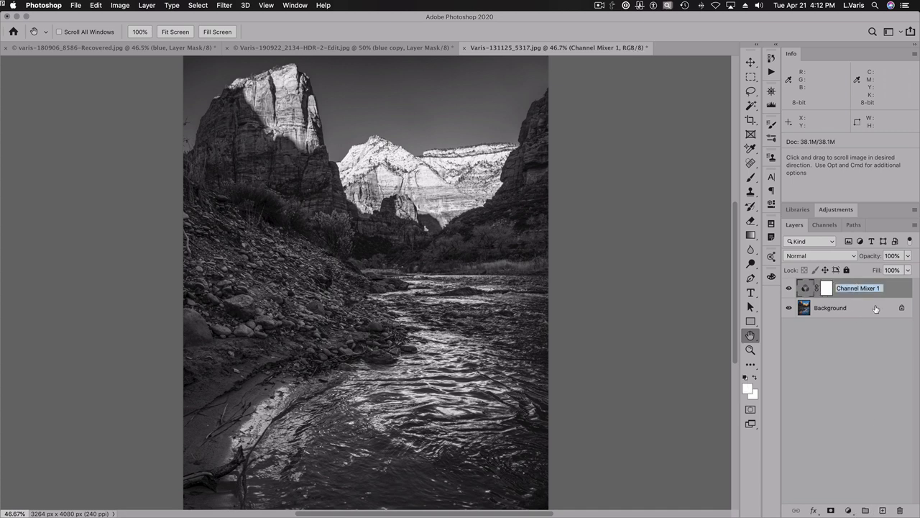
text(r)
text(ed-green)
key(Return)
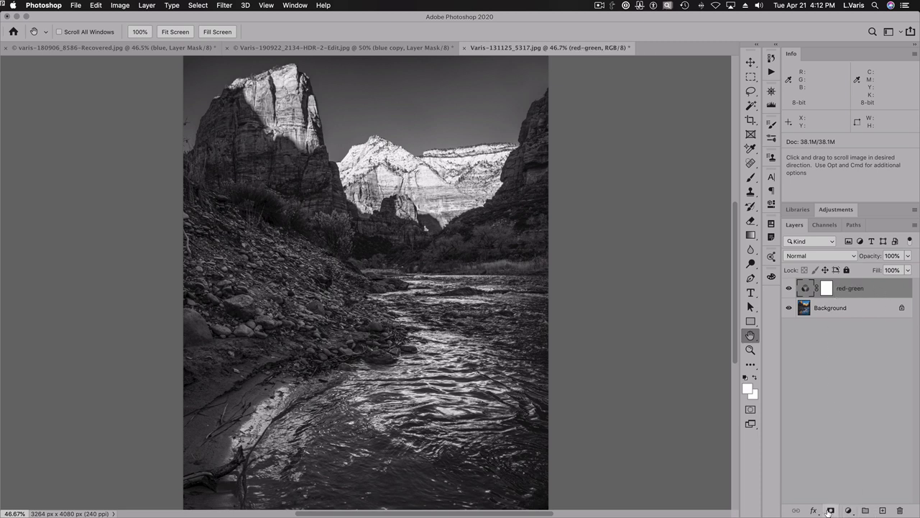
Create an empty layer above the red-green layer and name it green.
click(882, 510)
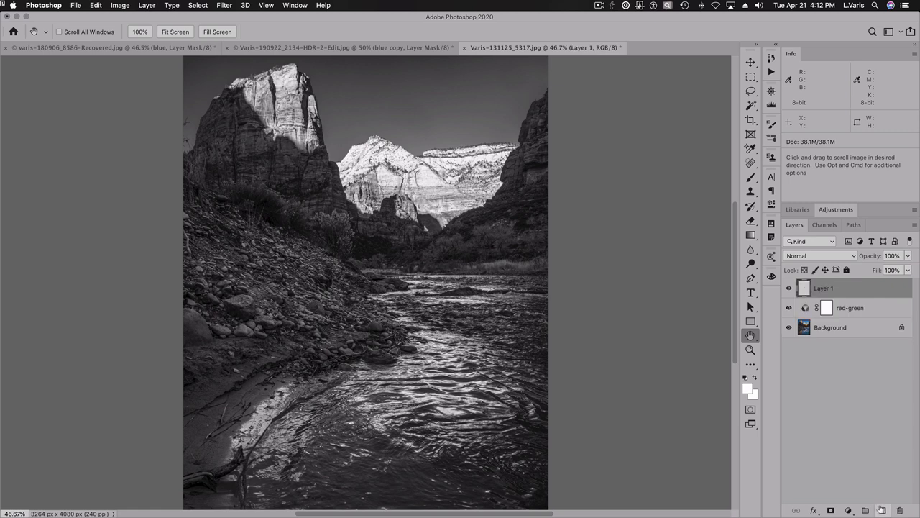
double_click(820, 289)
text(green)
key(Return)
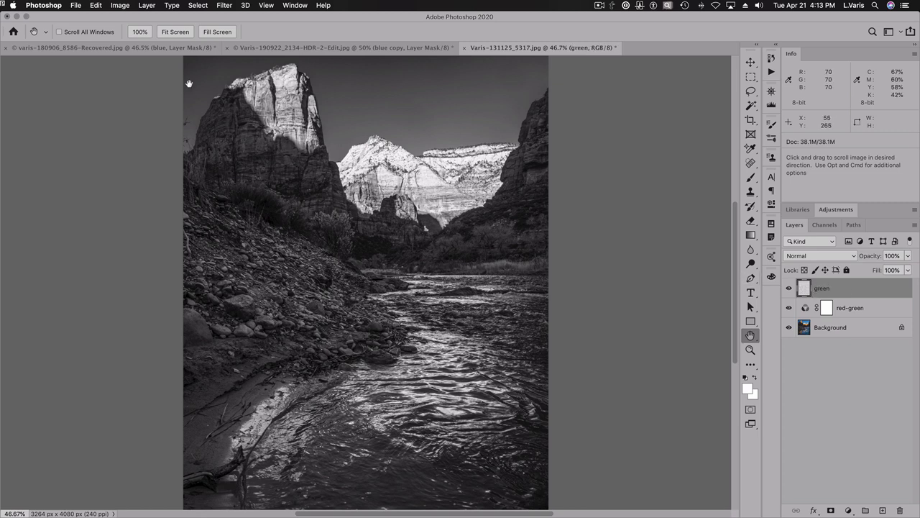
Fill the green layer using Apply Image with the Background layer's Green channel, Normal blending and 100% opacity.
click(118, 5)
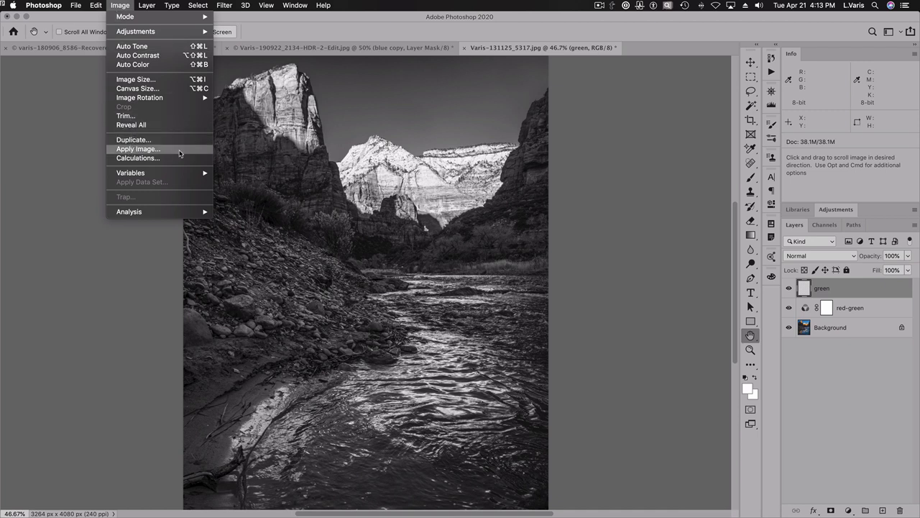
click(179, 149)
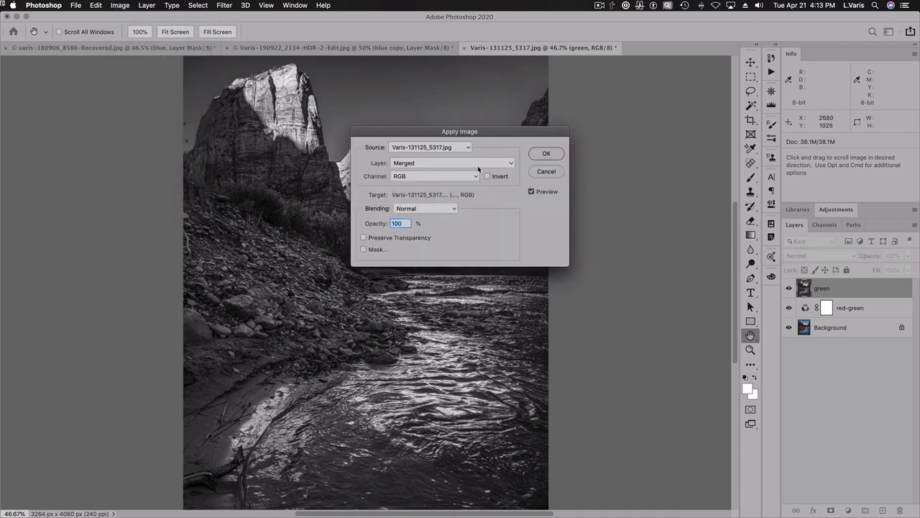
click(473, 163)
click(442, 193)
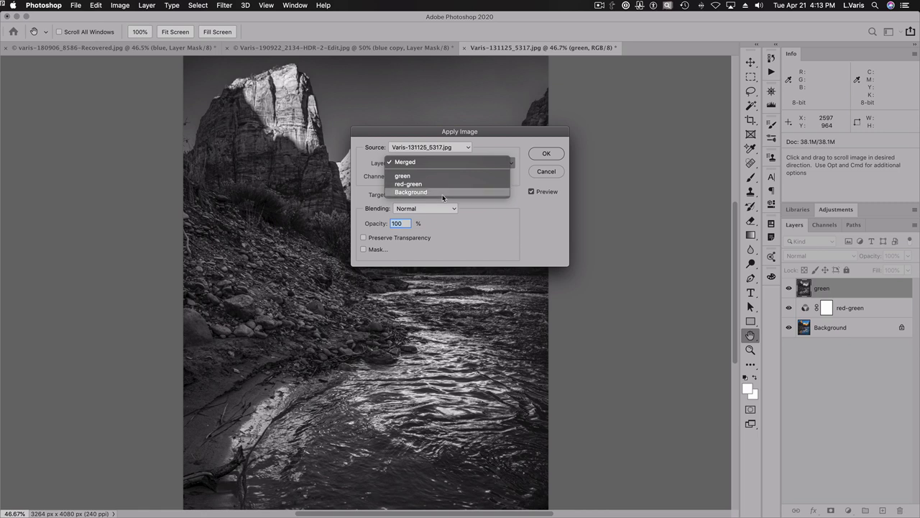
click(442, 176)
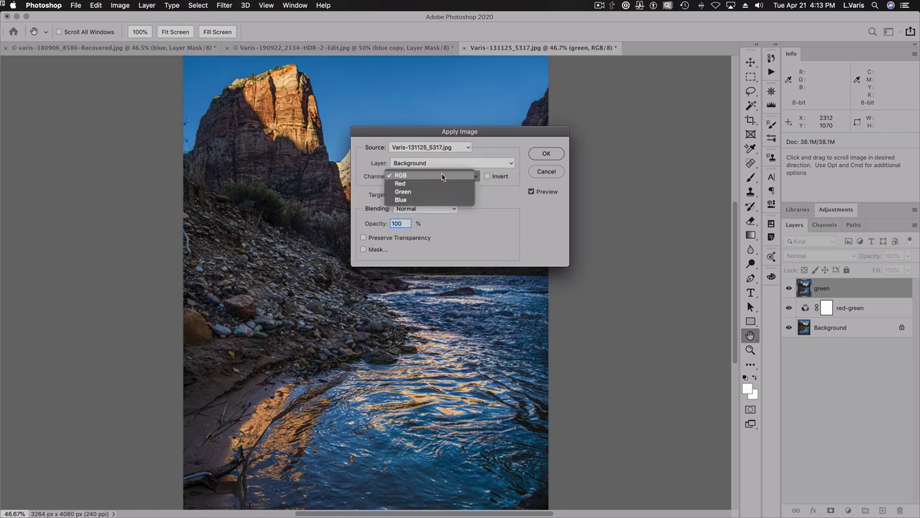
click(433, 192)
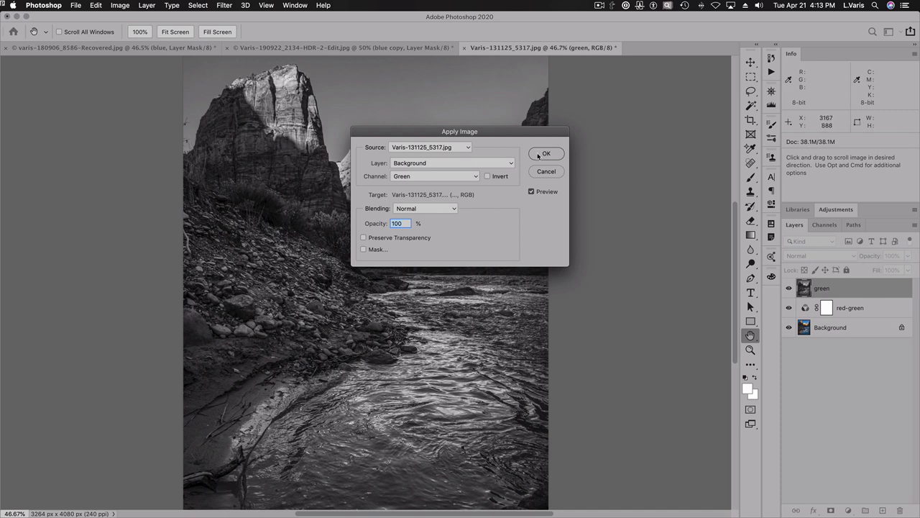
drag(503, 133, 701, 141)
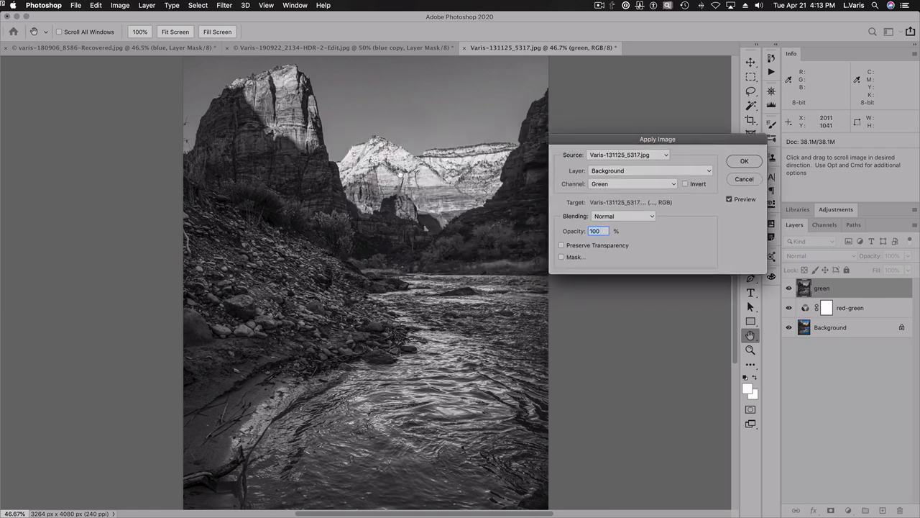
click(734, 165)
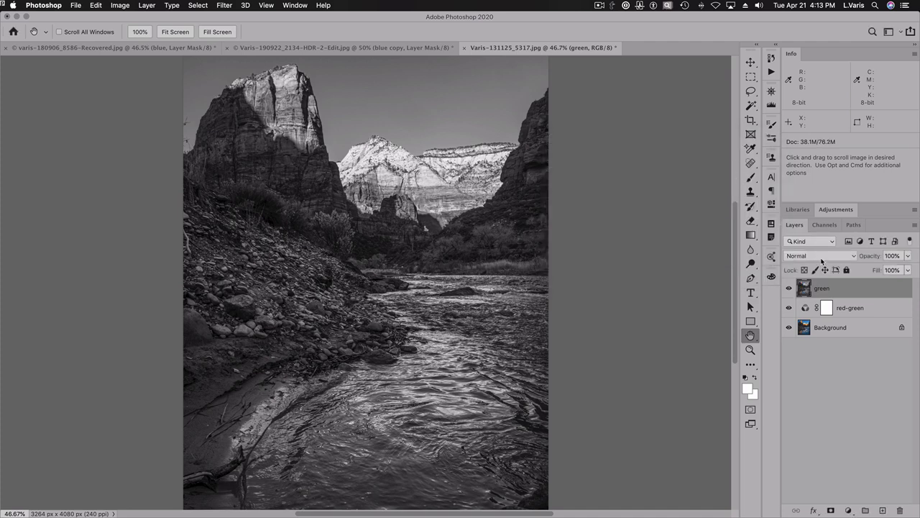
Set the green layer's blend mode to Lighten and compare the image with the layer hidden and shown.
click(822, 258)
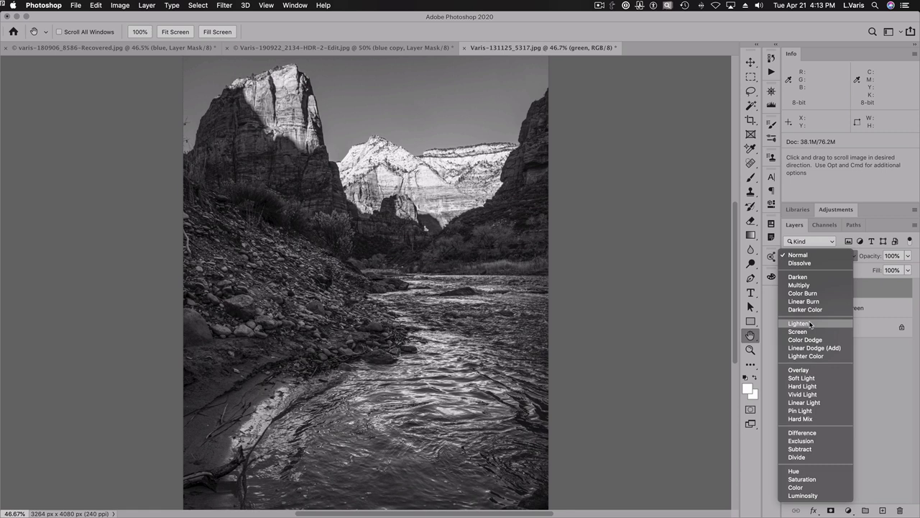
click(810, 325)
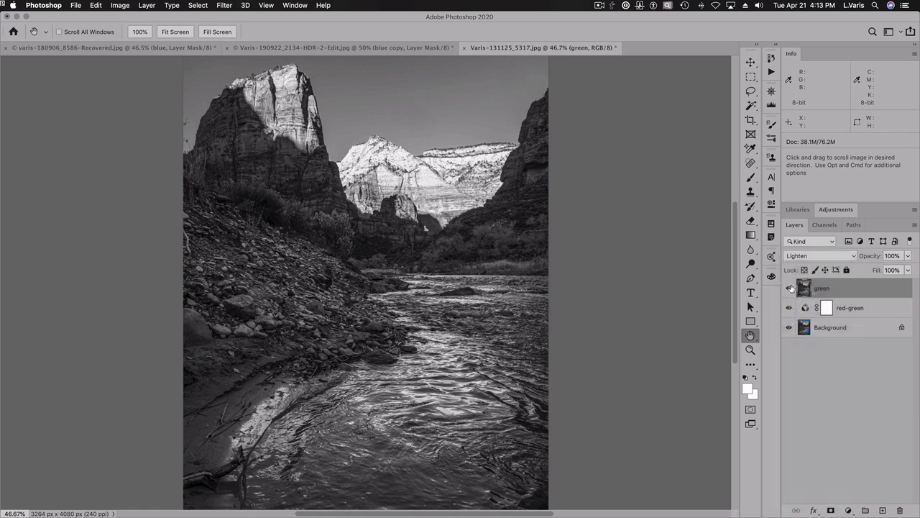
click(789, 288)
click(789, 288)
click(789, 288)
click(789, 288)
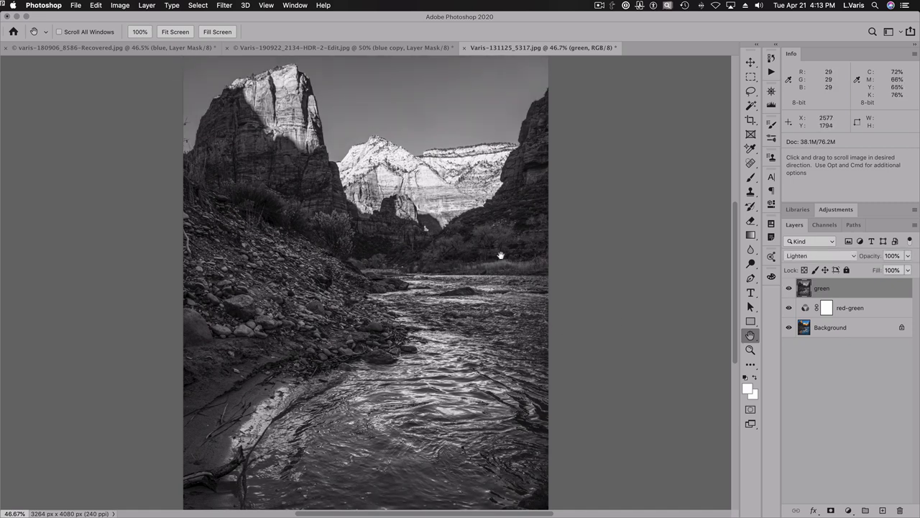
click(789, 288)
click(789, 288)
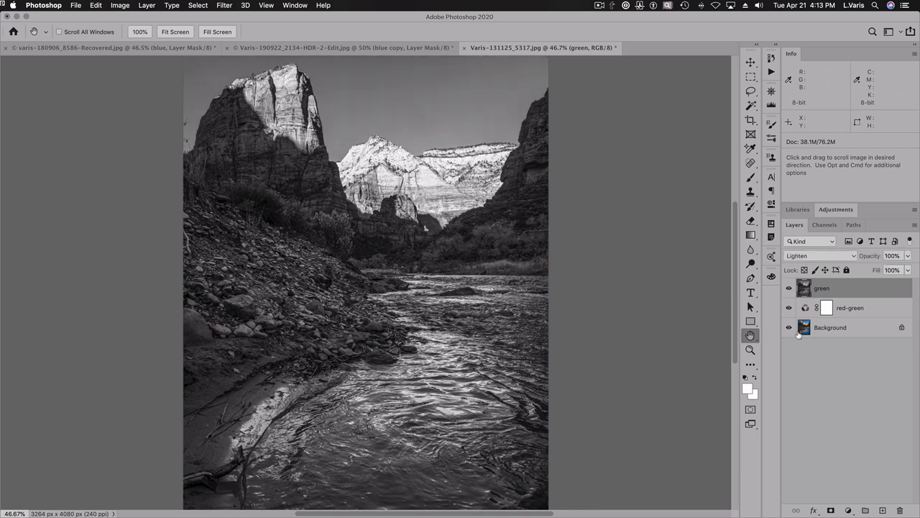
Add a black mask to the green layer and paint white with a 444 px brush over the shadowed bushes and slopes above the river.
alt+click(830, 510)
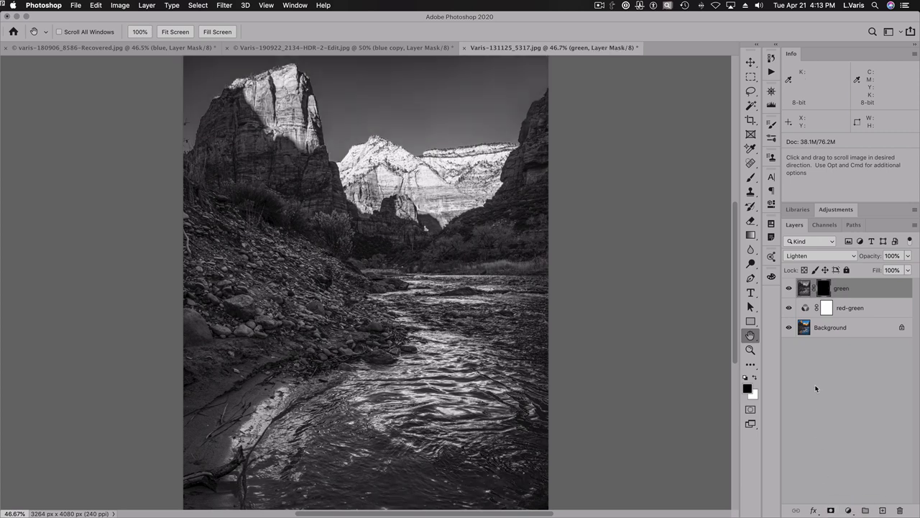
click(756, 378)
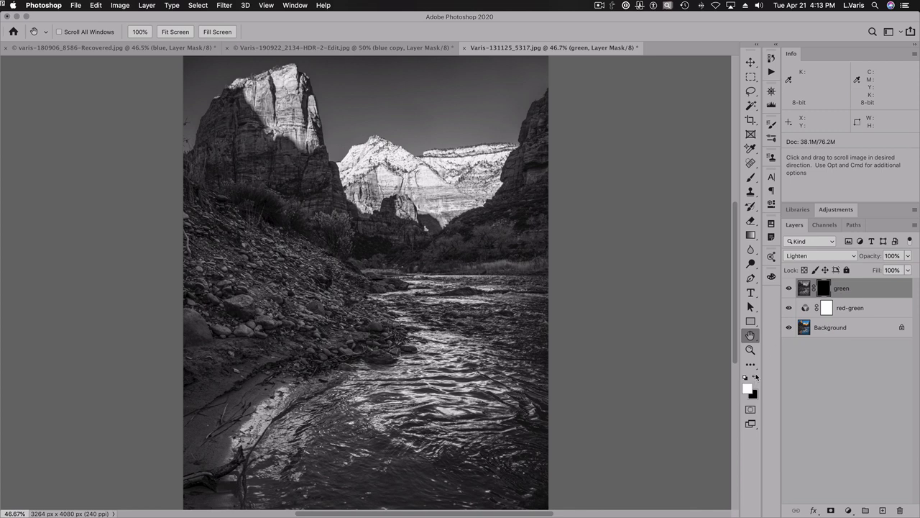
click(750, 178)
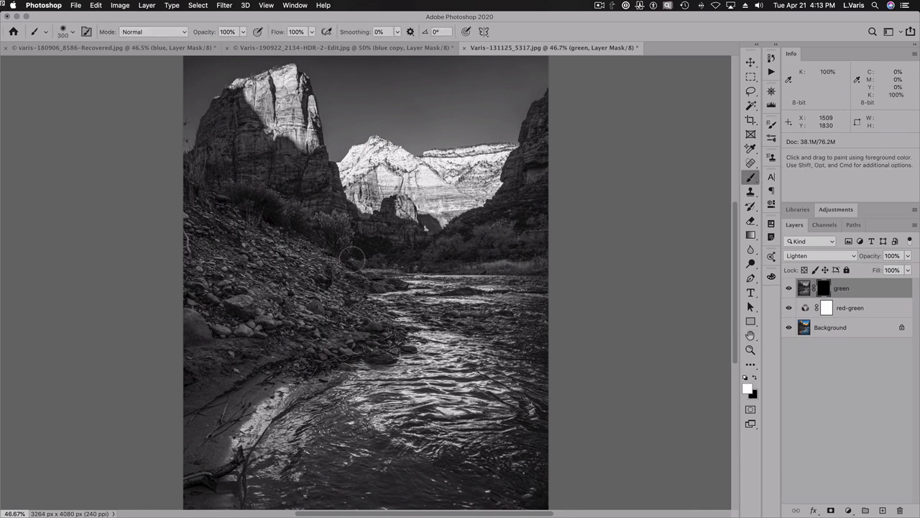
click(305, 247)
drag(306, 247, 306, 247)
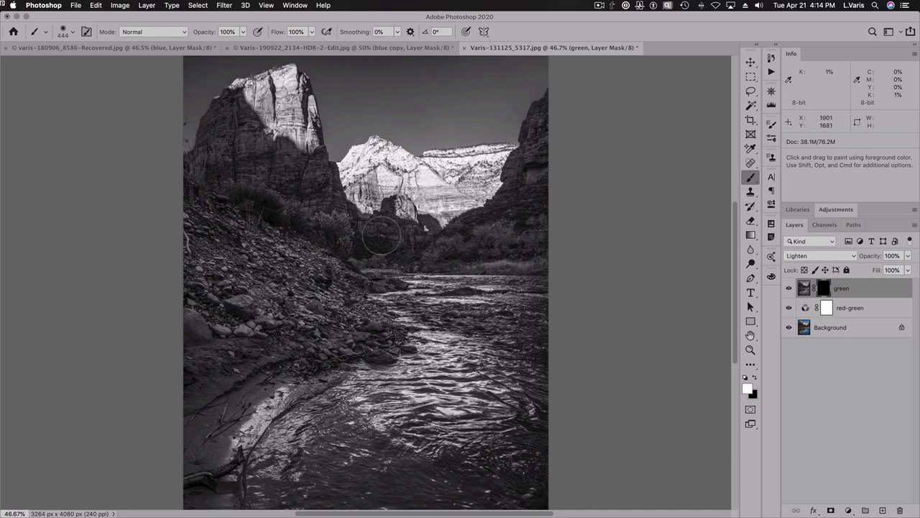
drag(523, 239, 430, 258)
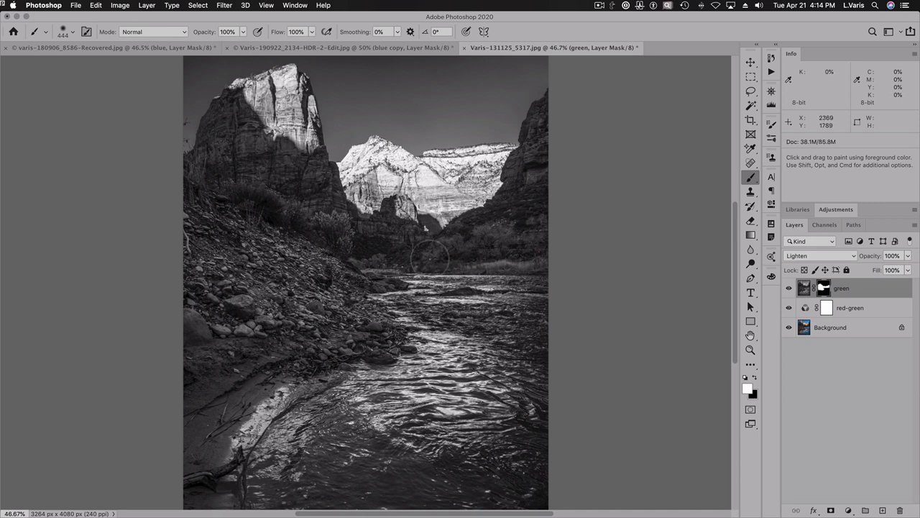
Compare the image with the green layer hidden and shown, and add a Curves adjustment clipped to the green layer.
click(788, 288)
click(789, 288)
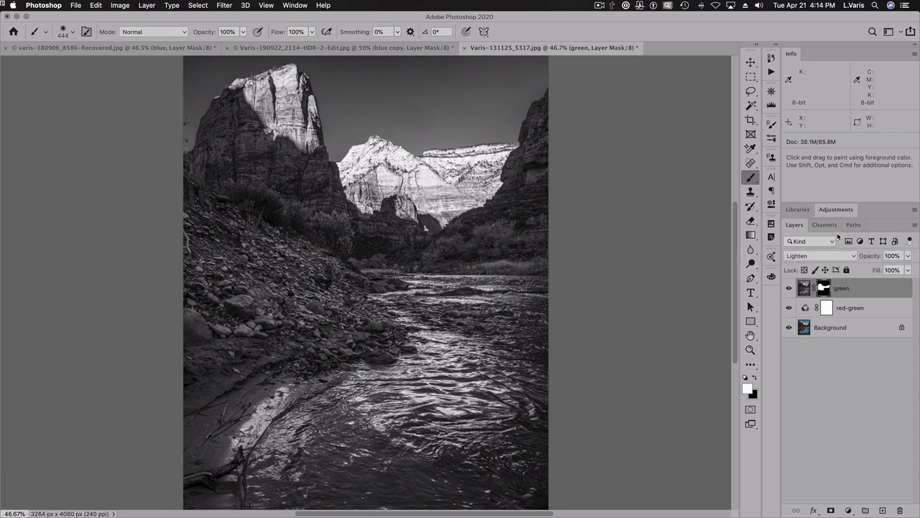
click(836, 210)
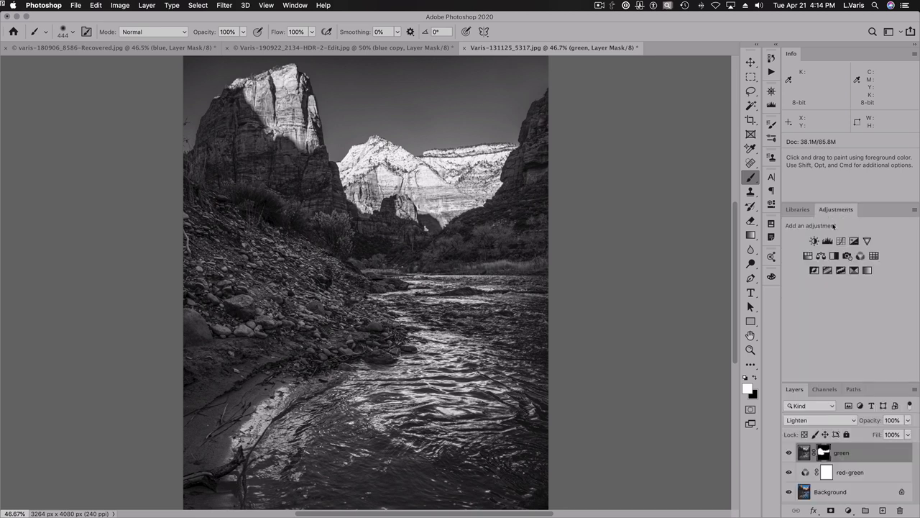
click(840, 241)
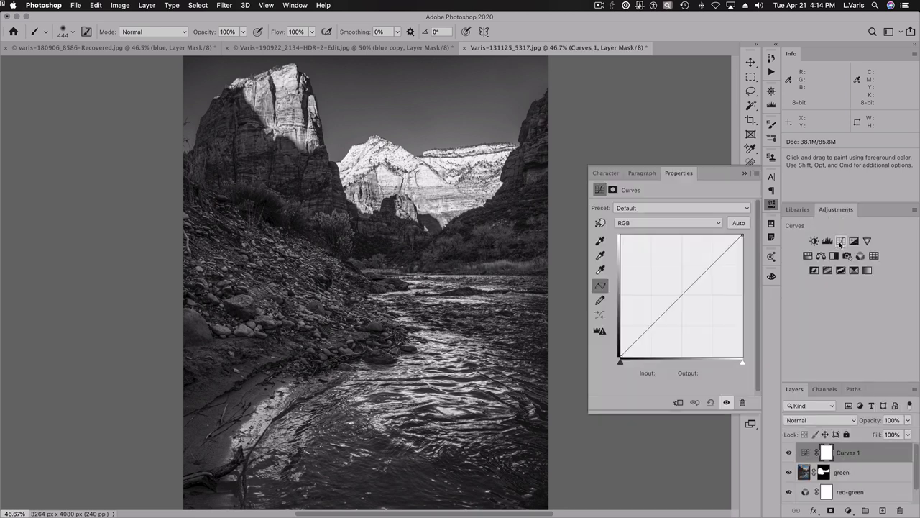
click(675, 403)
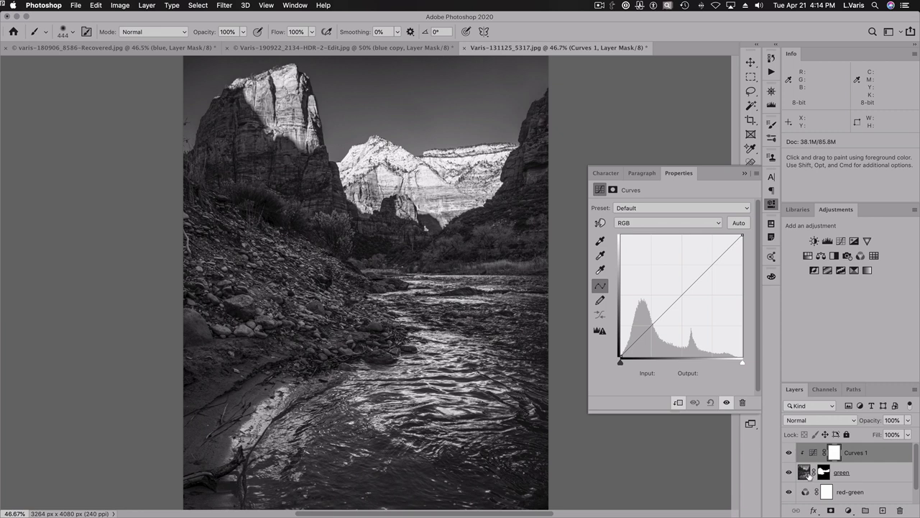
click(833, 210)
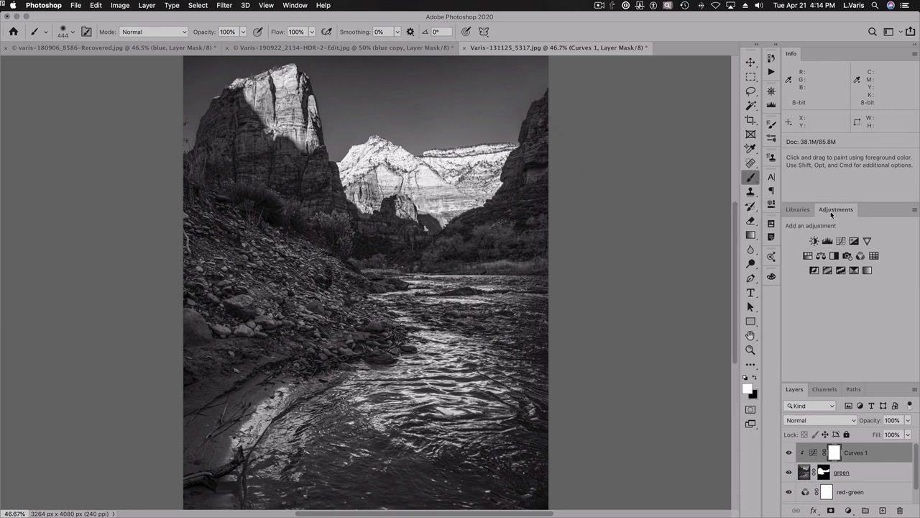
double_click(832, 210)
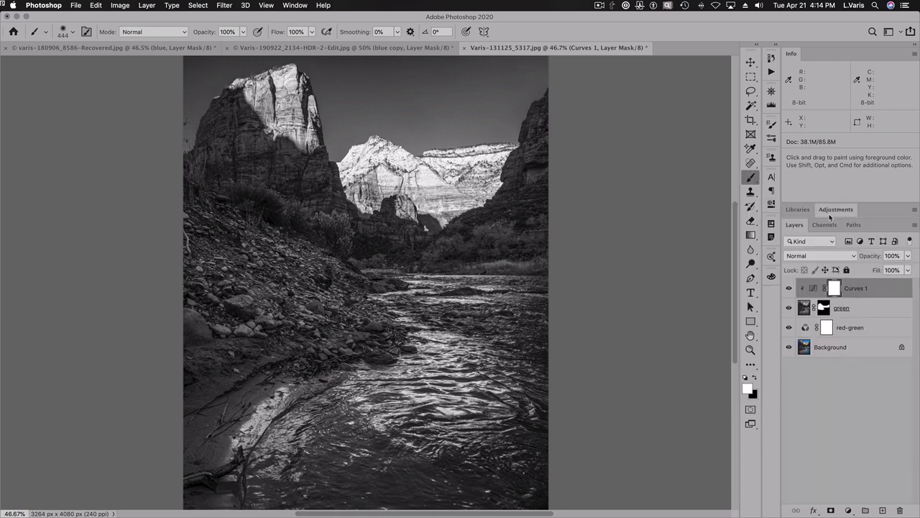
Brighten the clipped Curves 1 adjustment by moving its white point to input 189, output 255.
double_click(811, 288)
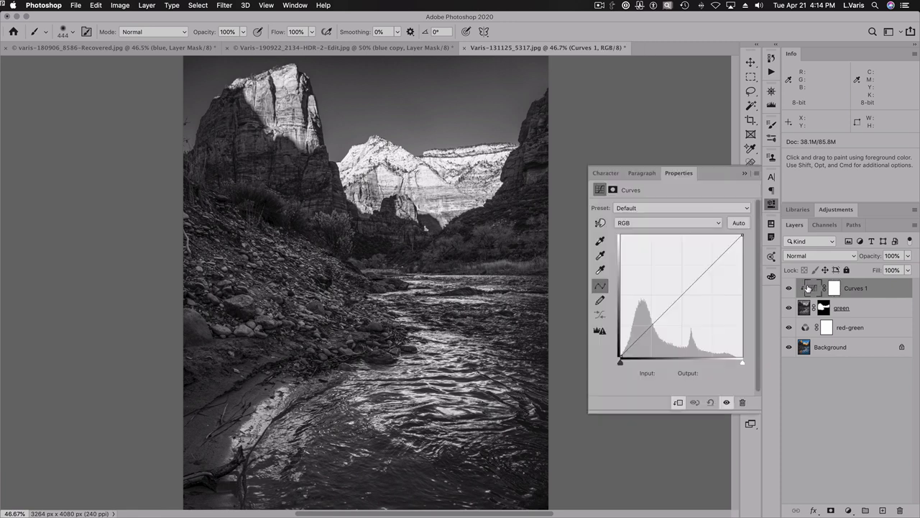
drag(743, 366, 720, 365)
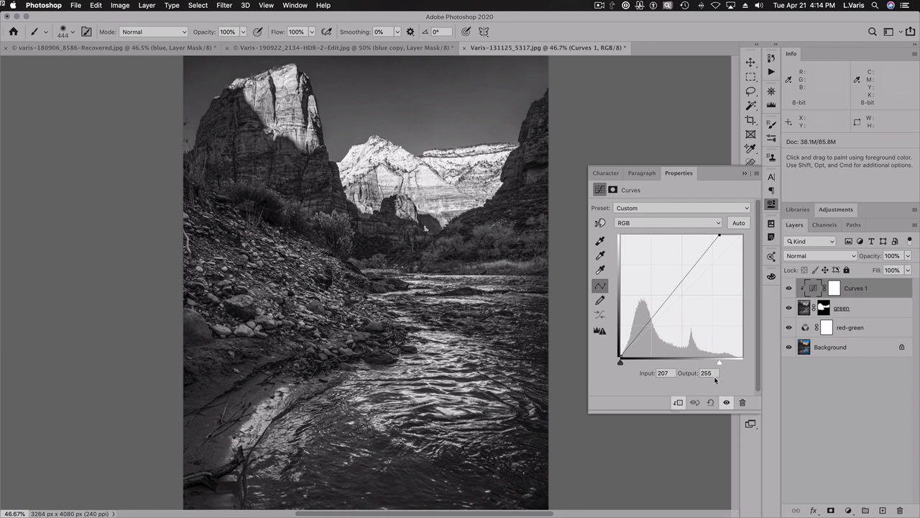
mouse_move(719, 365)
mouse_down()
mouse_move(673, 364)
mouse_move(711, 369)
mouse_up()
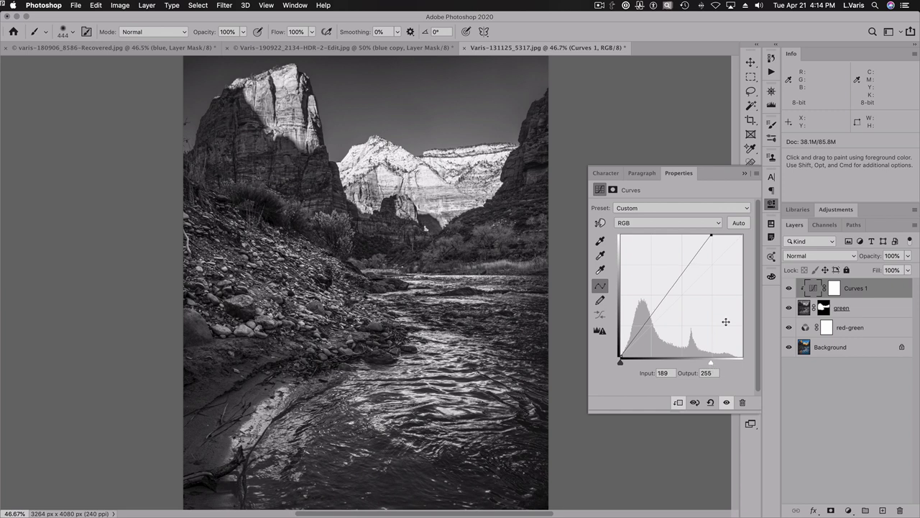
click(772, 206)
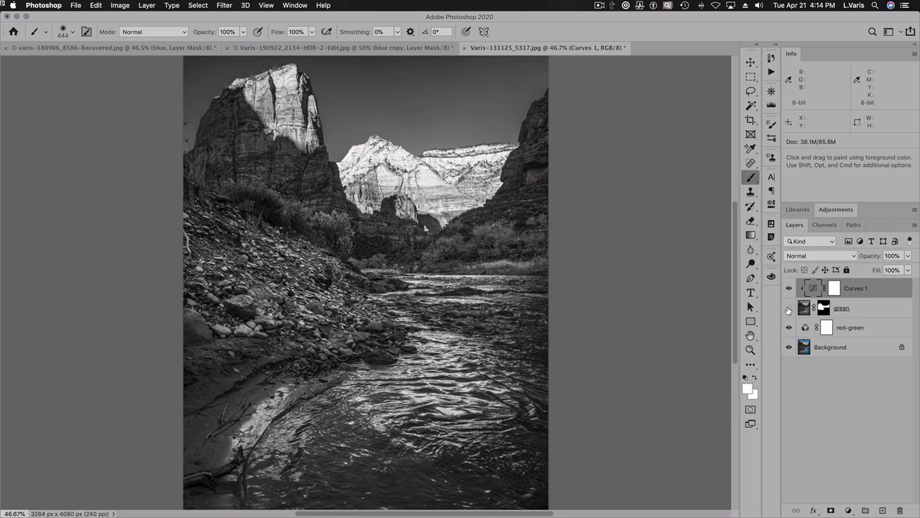
Compare the shadowed slopes and bushes with the green layer and its clipped curve repeatedly hidden and shown.
click(788, 309)
click(789, 308)
click(788, 309)
click(789, 309)
click(803, 309)
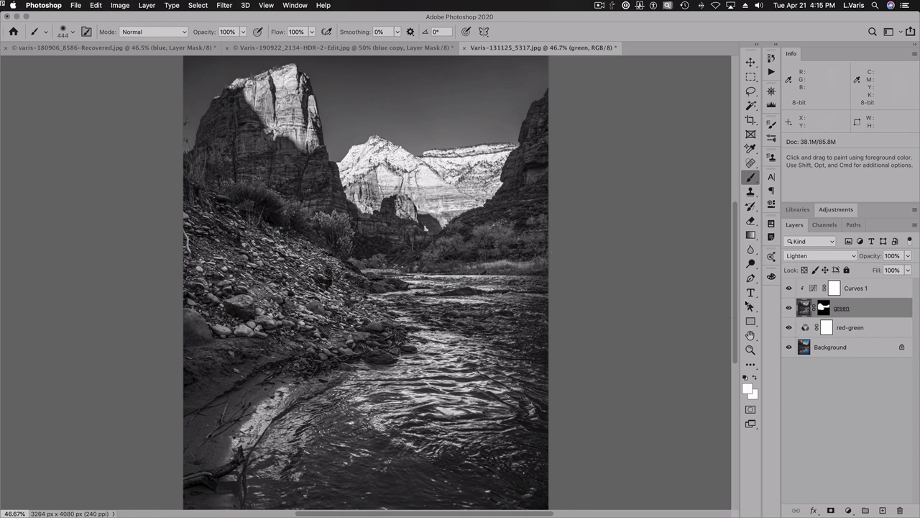
click(788, 310)
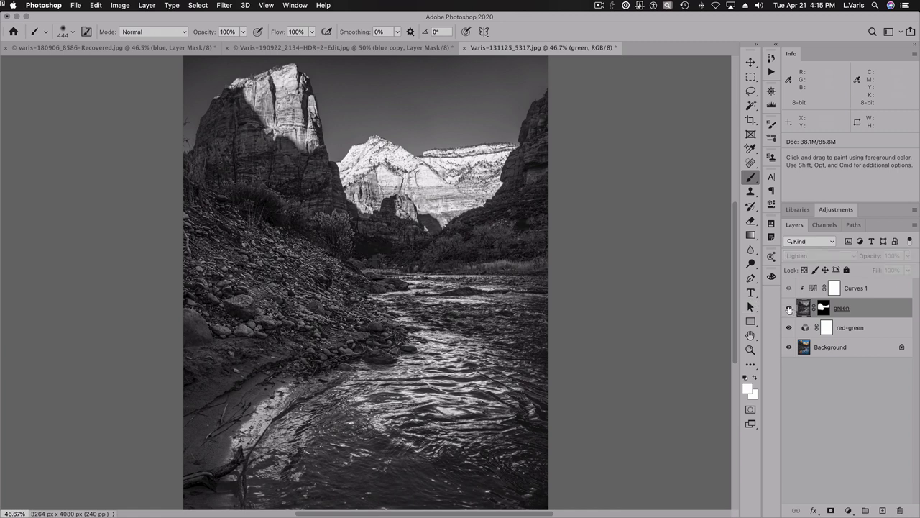
click(789, 309)
click(789, 309)
click(789, 309)
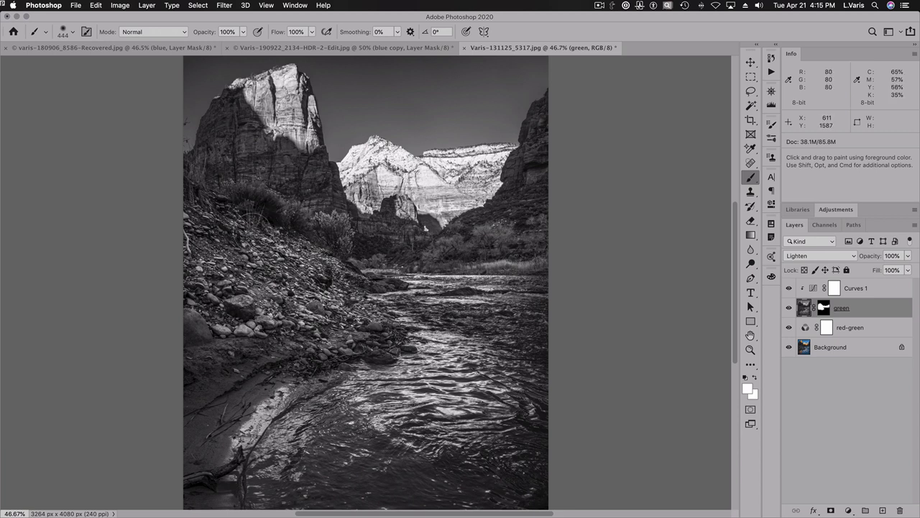
click(788, 308)
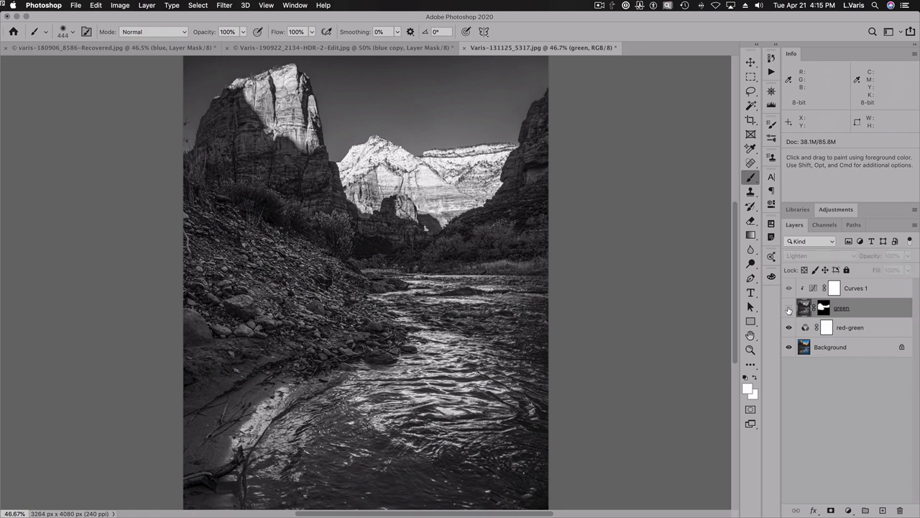
click(789, 307)
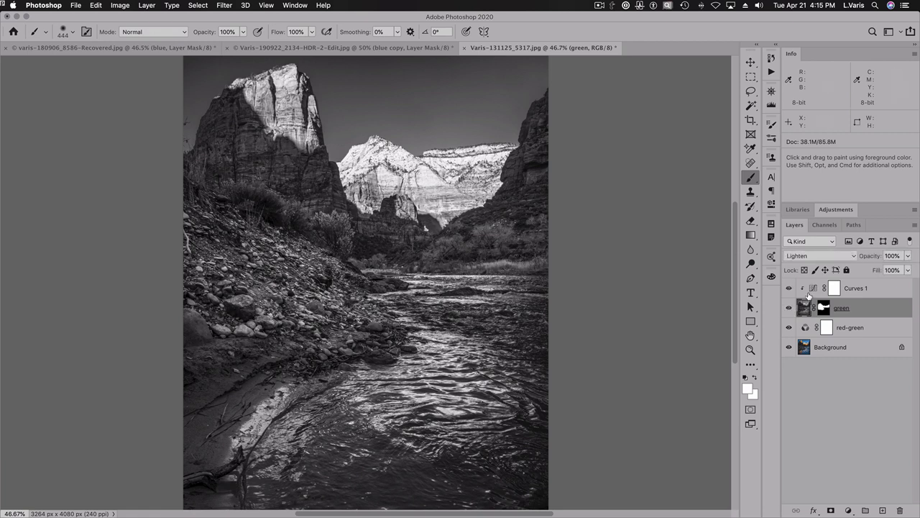
Select the Curves 1 layer and compare the black-and-white version with the Background colour photo shown alone.
click(884, 288)
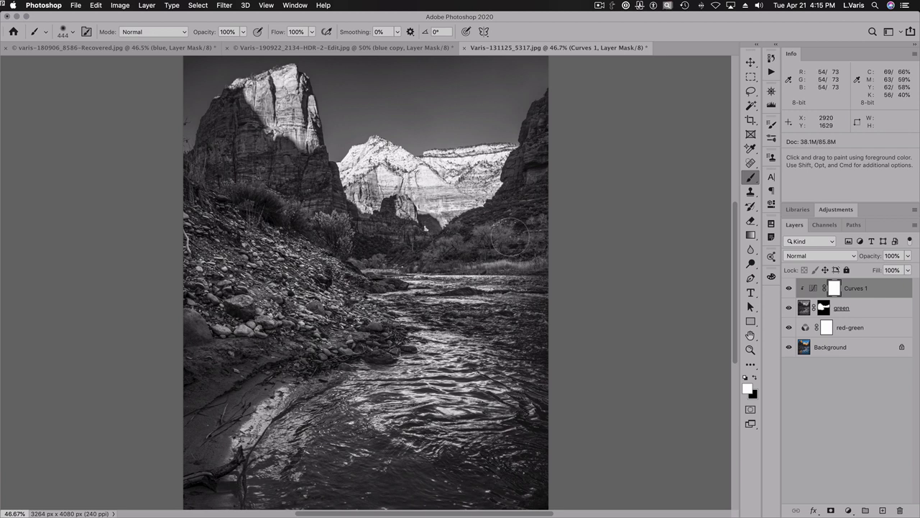
alt+click(789, 348)
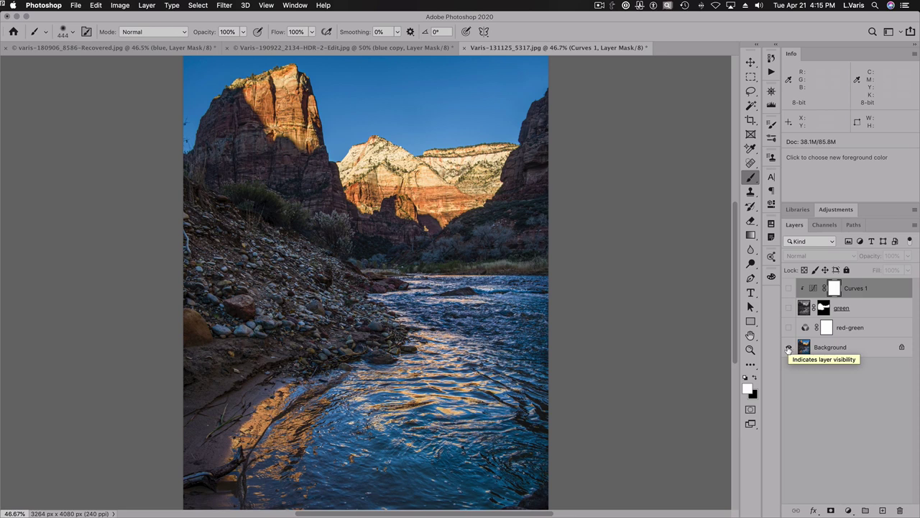
alt+click(789, 348)
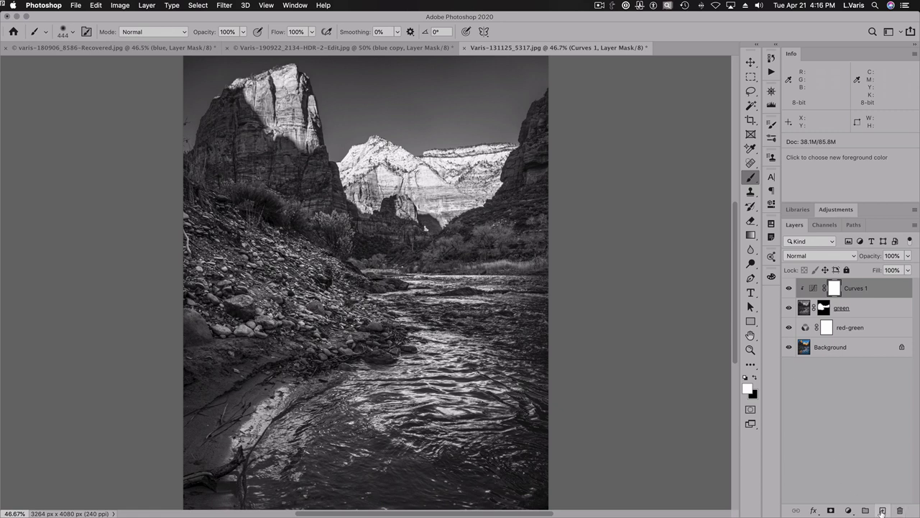
Create an empty layer above Curves 1 and name it blue.
click(882, 510)
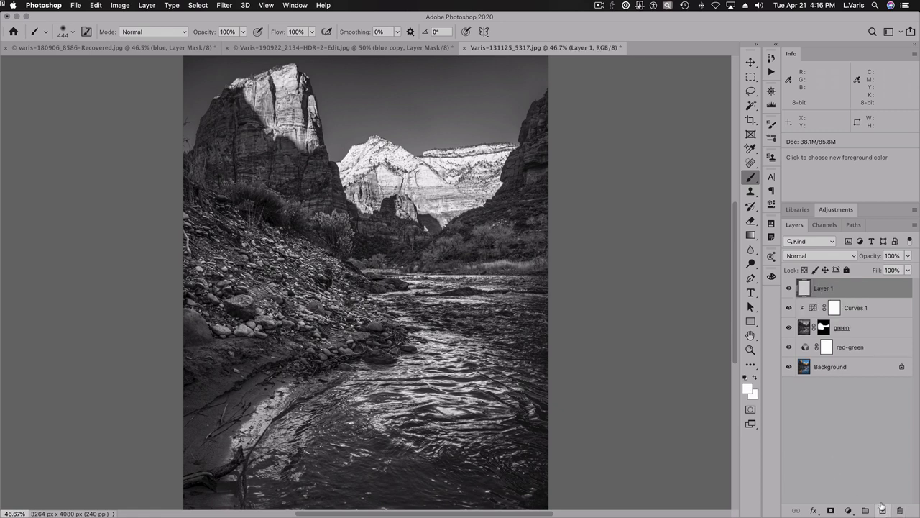
double_click(823, 287)
text(blue)
key(Return)
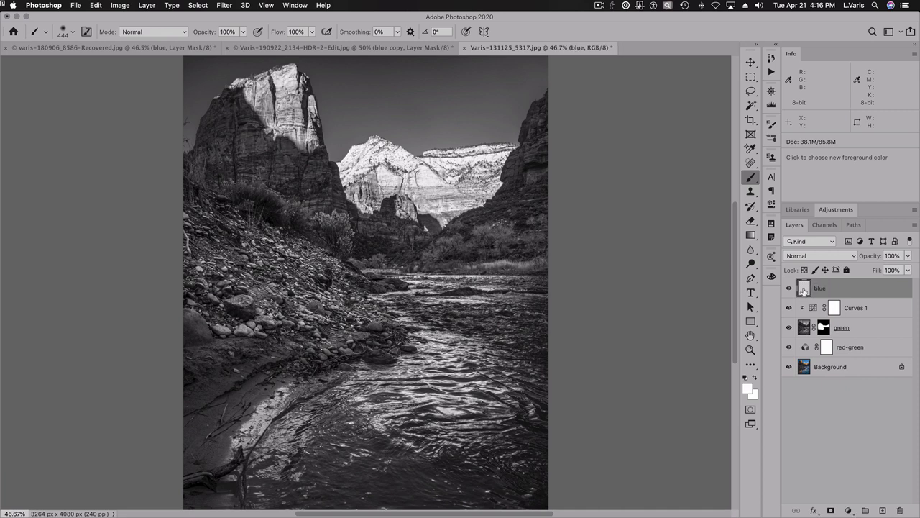
Fill the blue layer using Apply Image with the Background layer's Blue channel, Normal blending and 100% opacity.
click(121, 6)
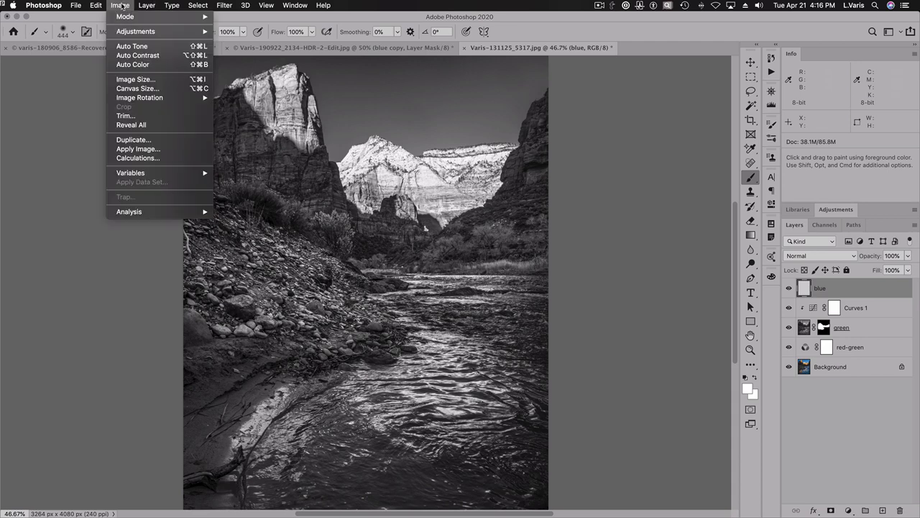
click(145, 149)
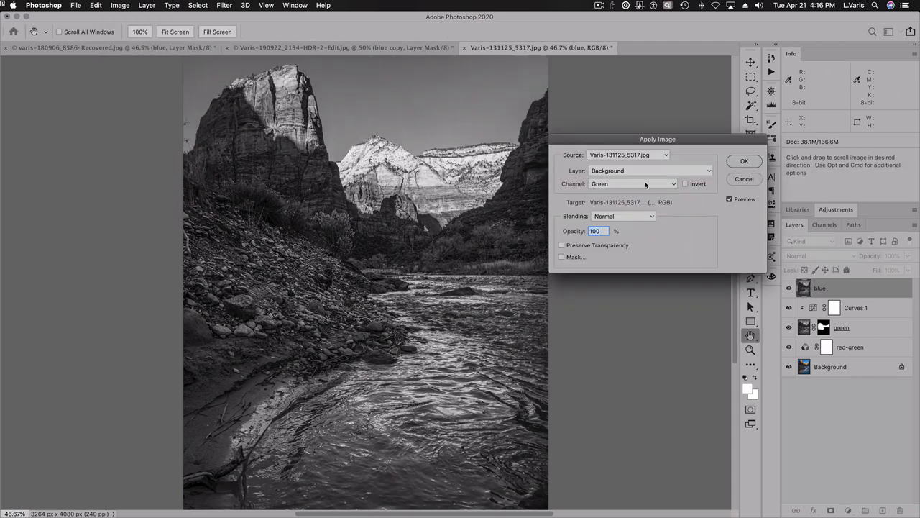
click(645, 183)
click(637, 190)
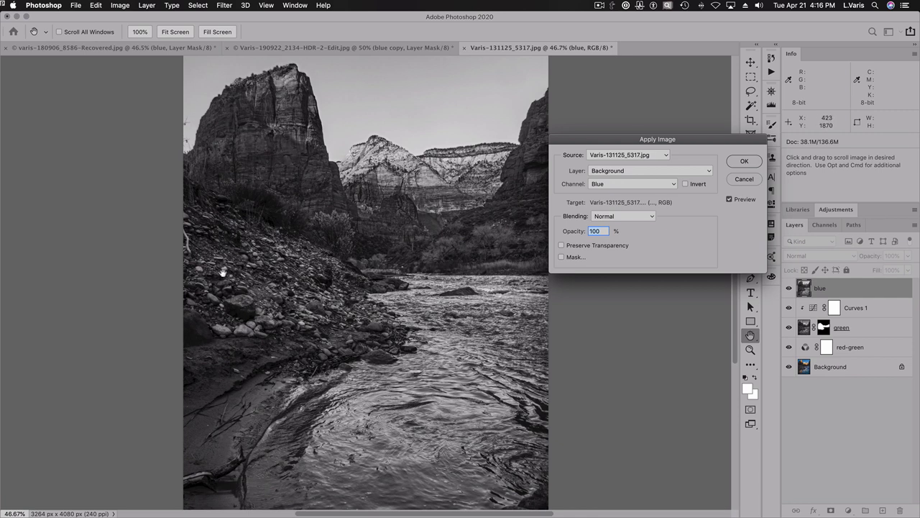
click(742, 161)
Set the blue layer's blend mode to Lighten and compare the image with the layer hidden and shown.
click(822, 258)
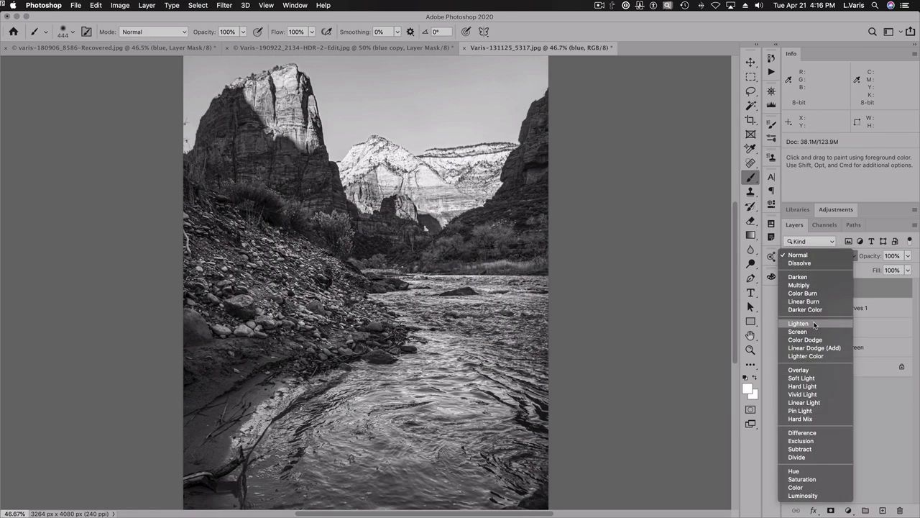
click(806, 323)
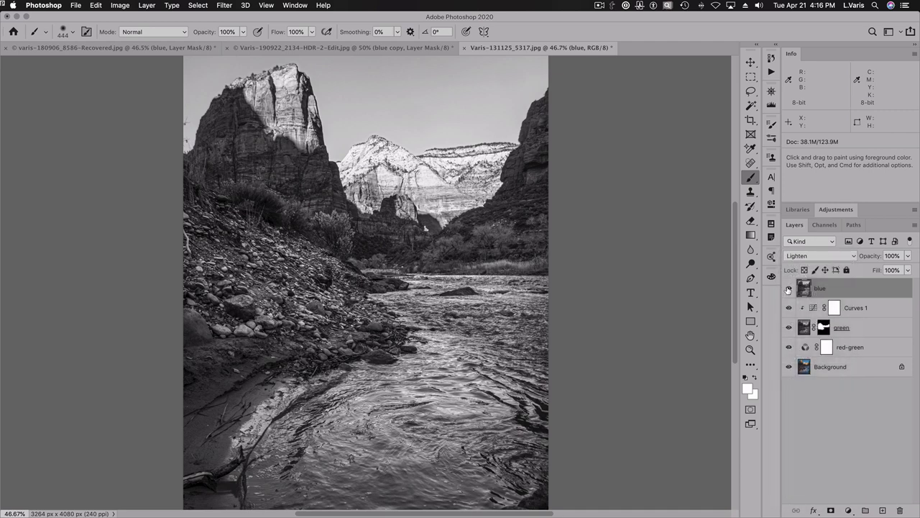
click(789, 289)
click(789, 288)
click(789, 288)
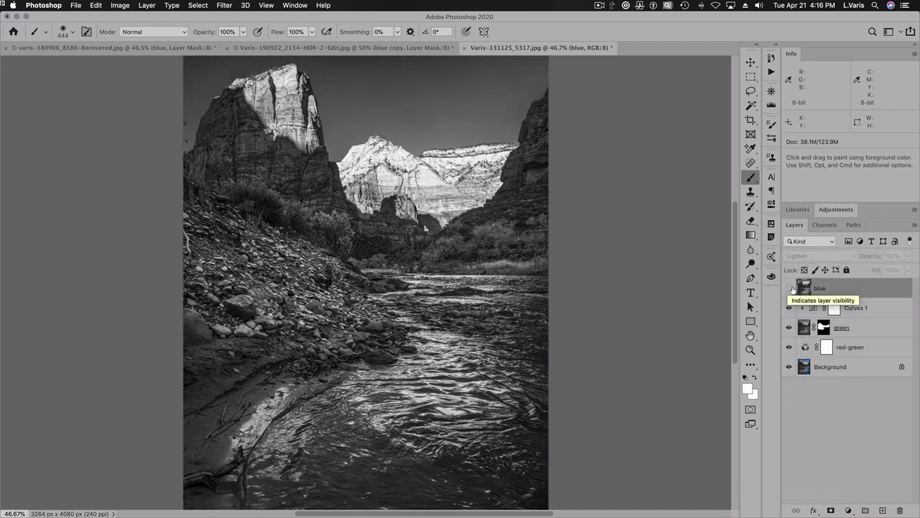
click(790, 288)
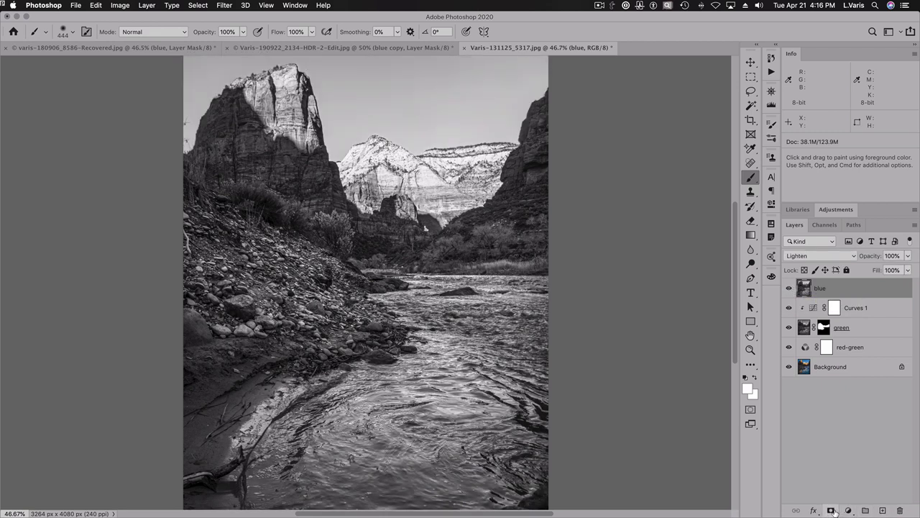
Add a black mask to the blue layer and, with Curves 1 temporarily hidden, paint white over the rocky bank and the bushes above the river.
alt+click(830, 510)
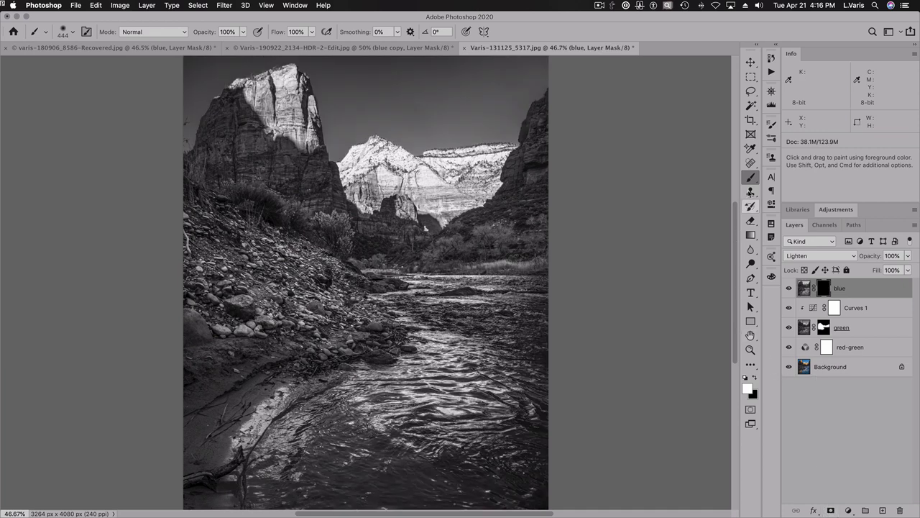
click(789, 307)
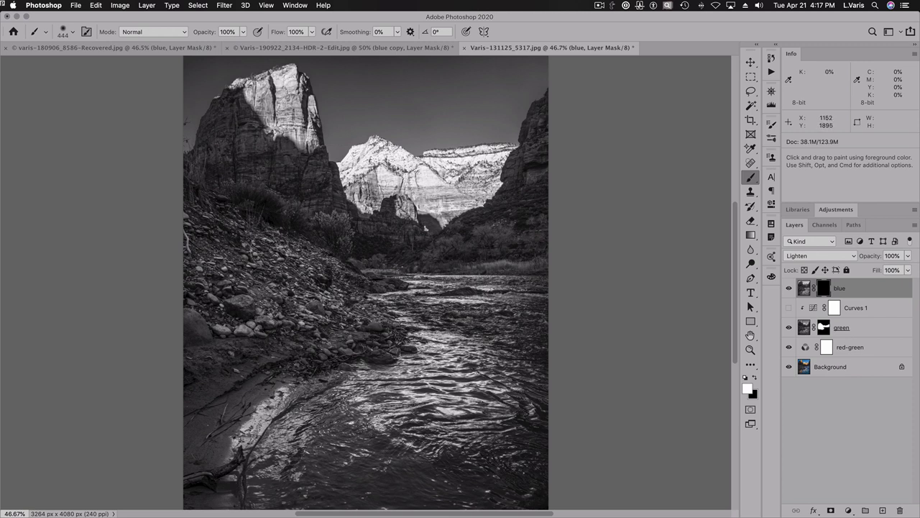
mouse_move(307, 339)
mouse_down()
mouse_move(367, 331)
mouse_move(355, 315)
mouse_move(359, 251)
mouse_move(519, 242)
mouse_up()
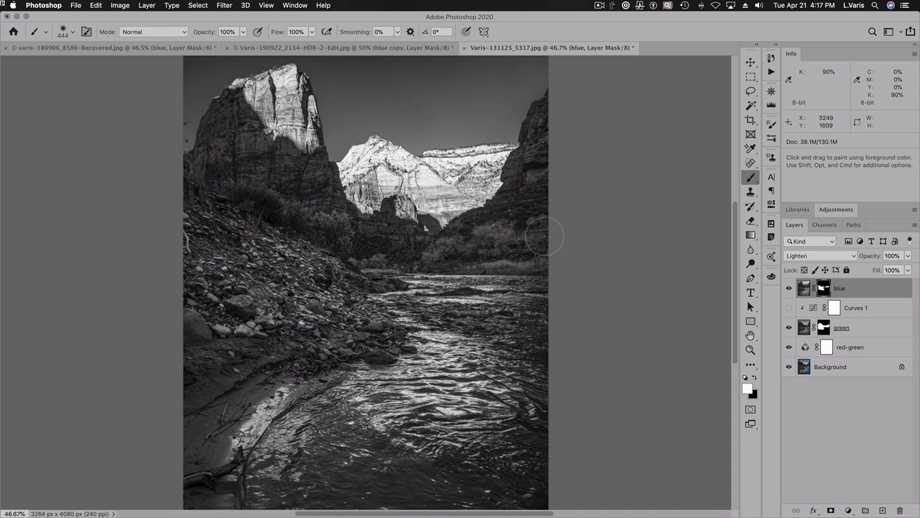
click(788, 309)
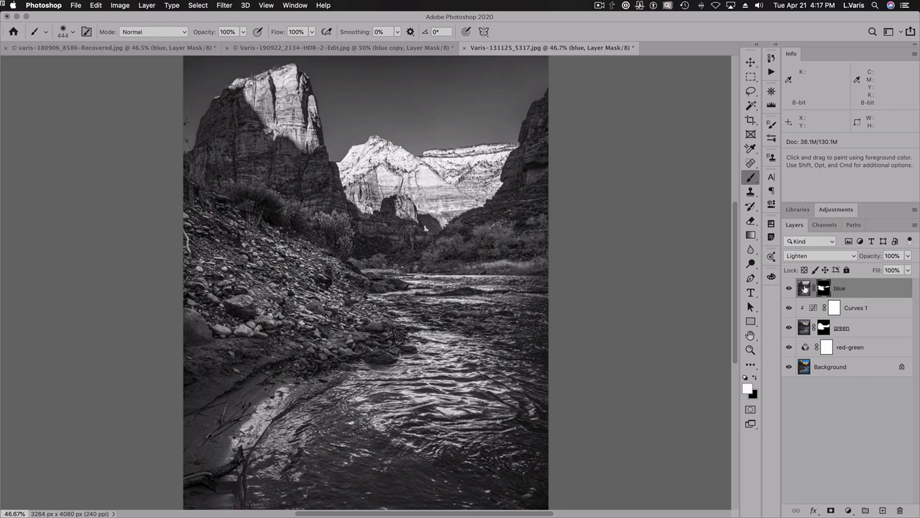
Add a Curves adjustment clipped to the blue layer and set its white point input to 205.
click(836, 209)
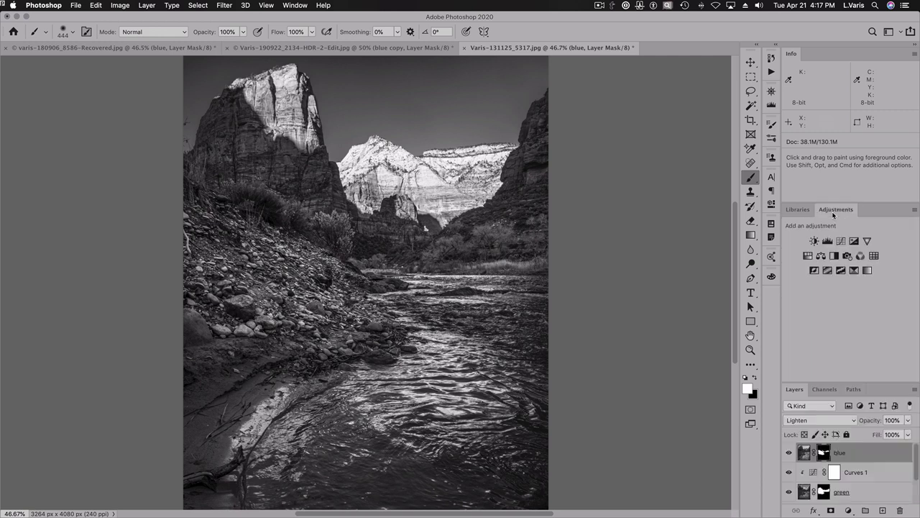
click(840, 241)
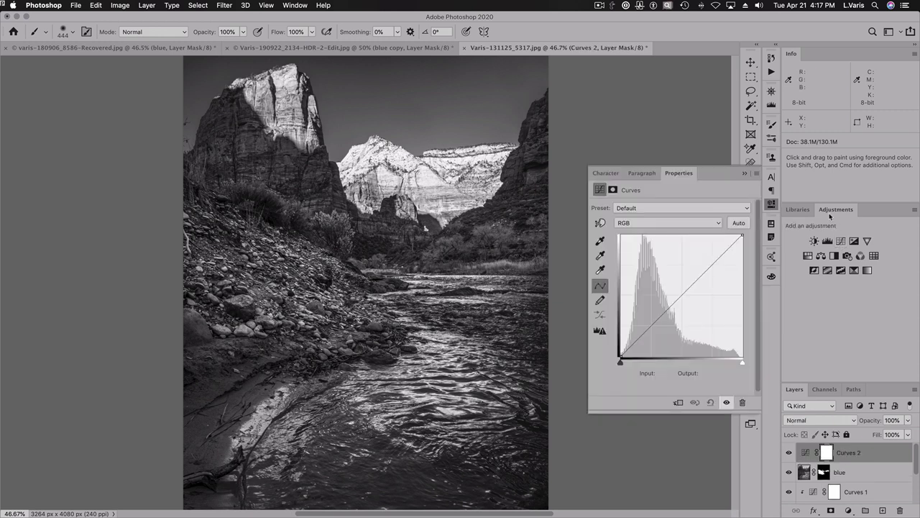
click(834, 211)
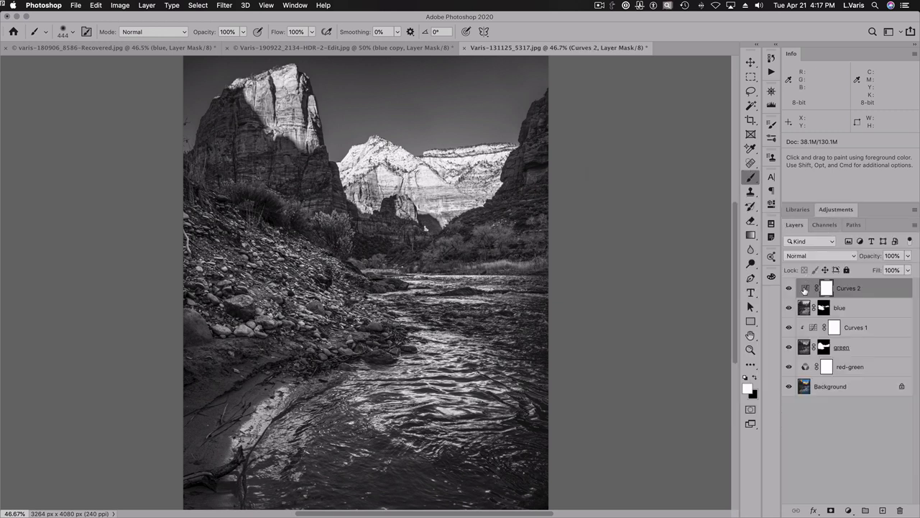
click(805, 288)
double_click(804, 288)
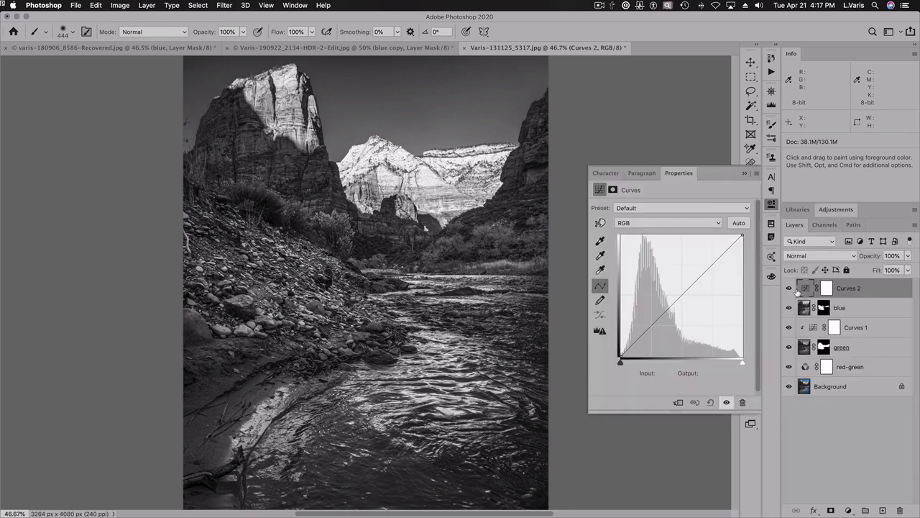
click(678, 403)
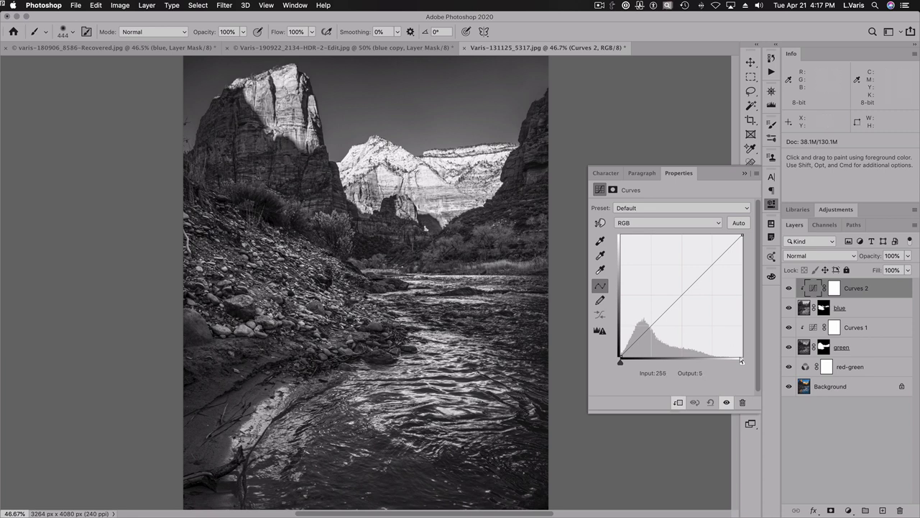
drag(741, 363, 719, 364)
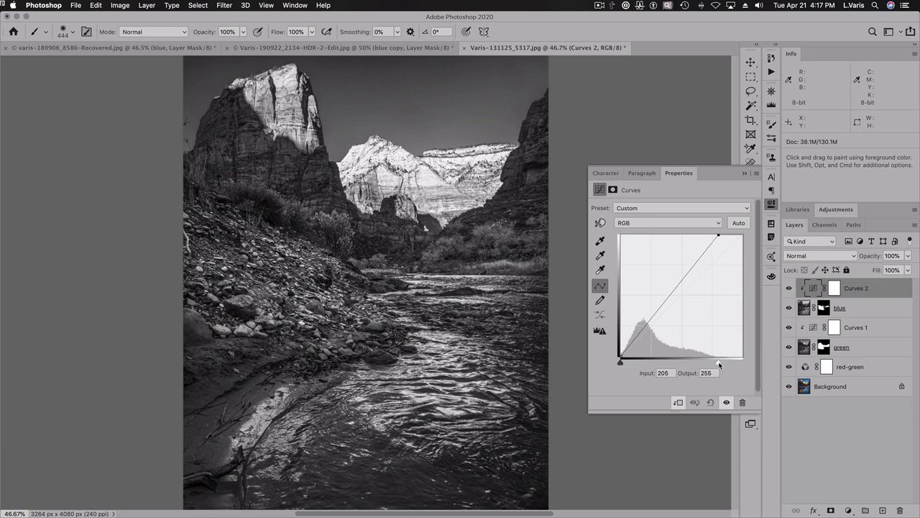
click(771, 209)
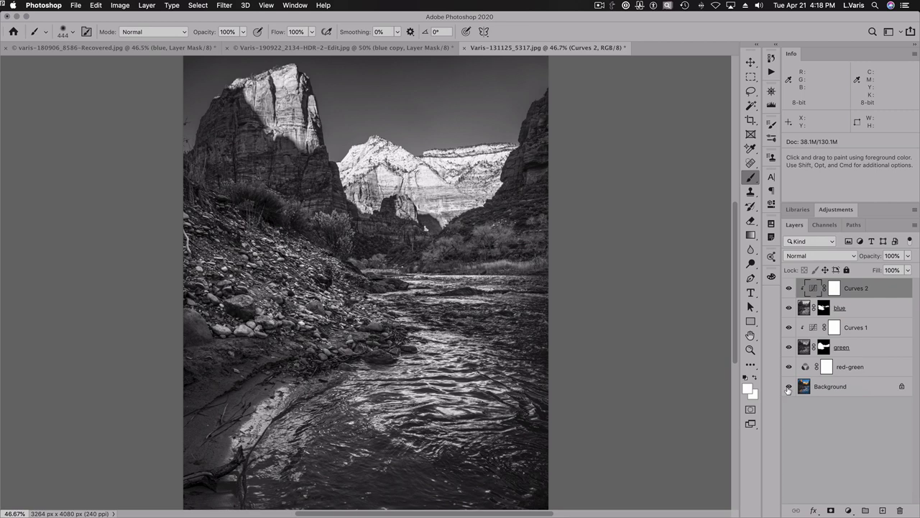
Show only the Background layer, inspect its Red, Green and Blue channels one by one, and restore the visibility of all layers.
alt+click(789, 387)
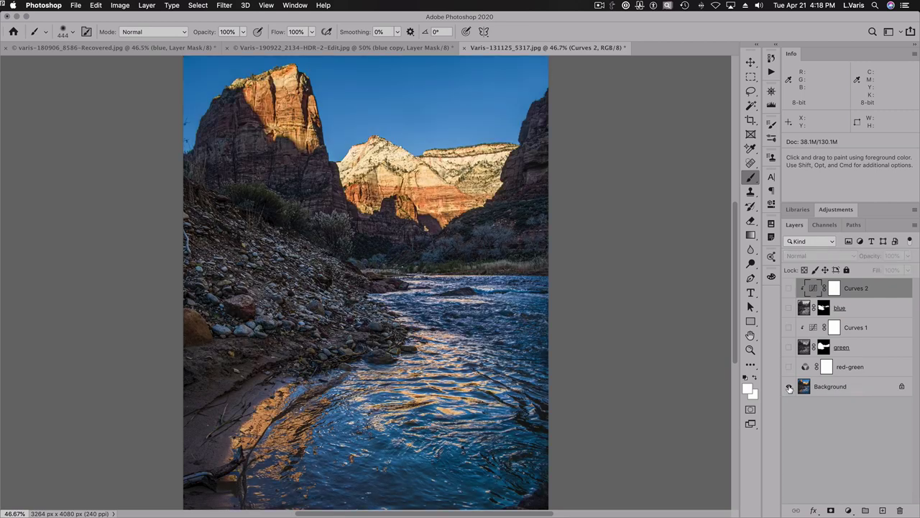
click(825, 224)
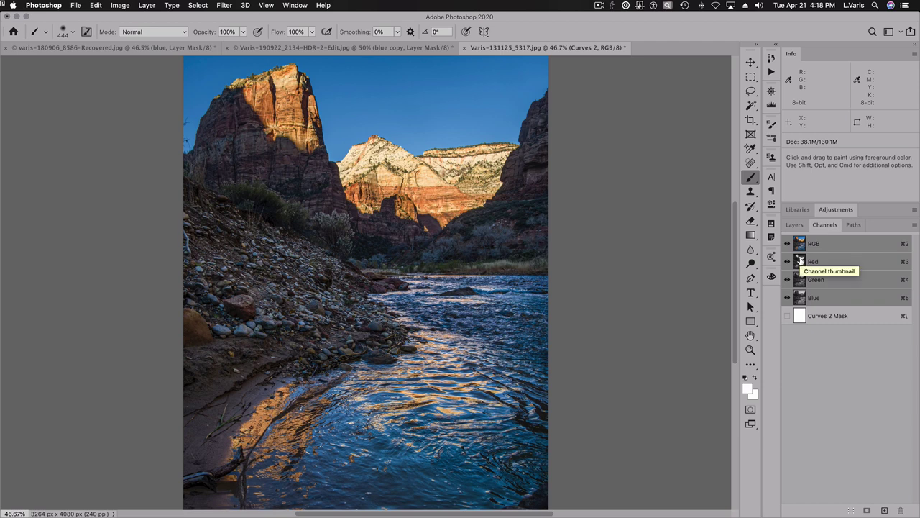
click(801, 261)
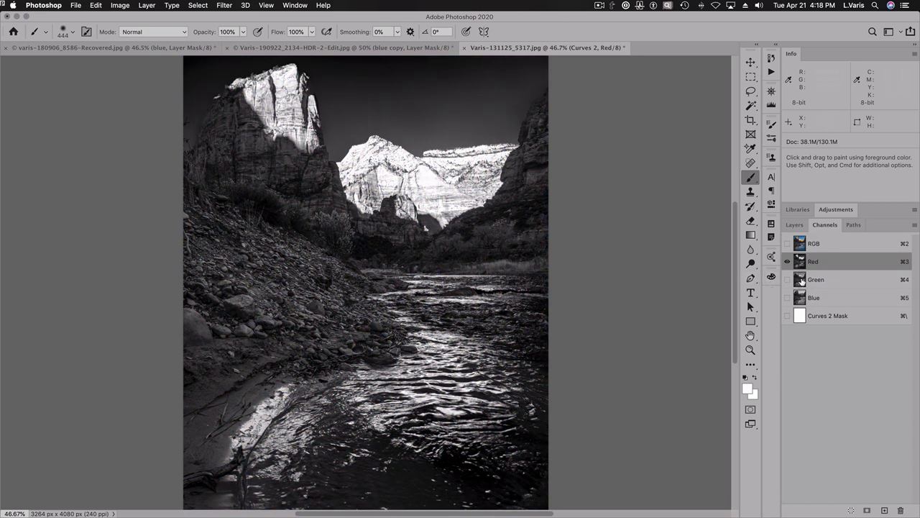
click(800, 280)
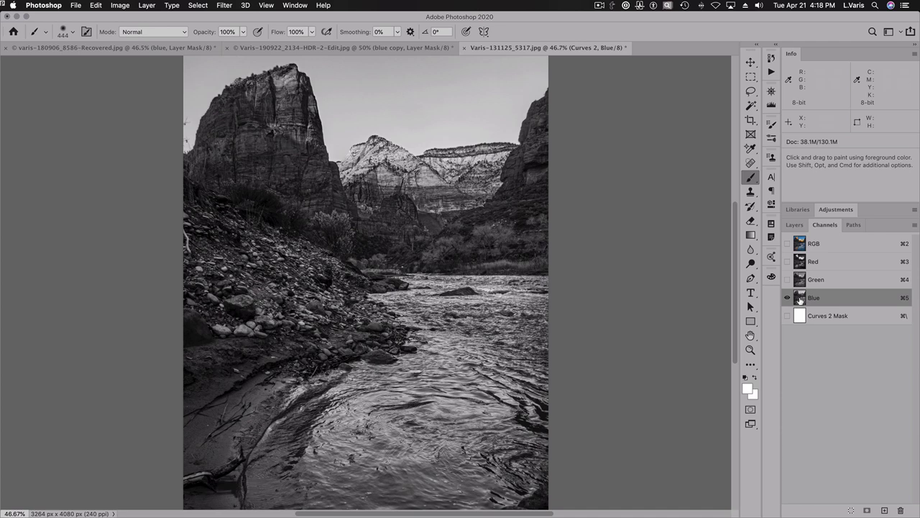
click(800, 245)
click(794, 226)
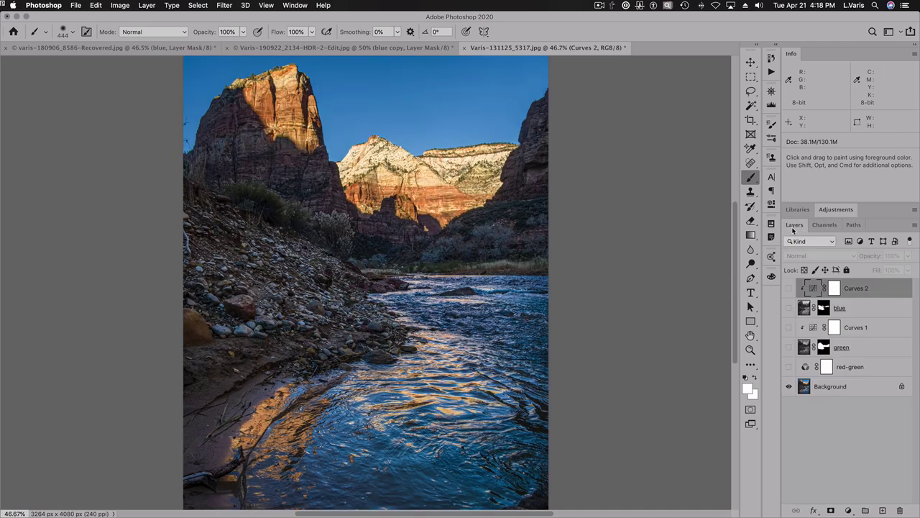
alt+click(788, 386)
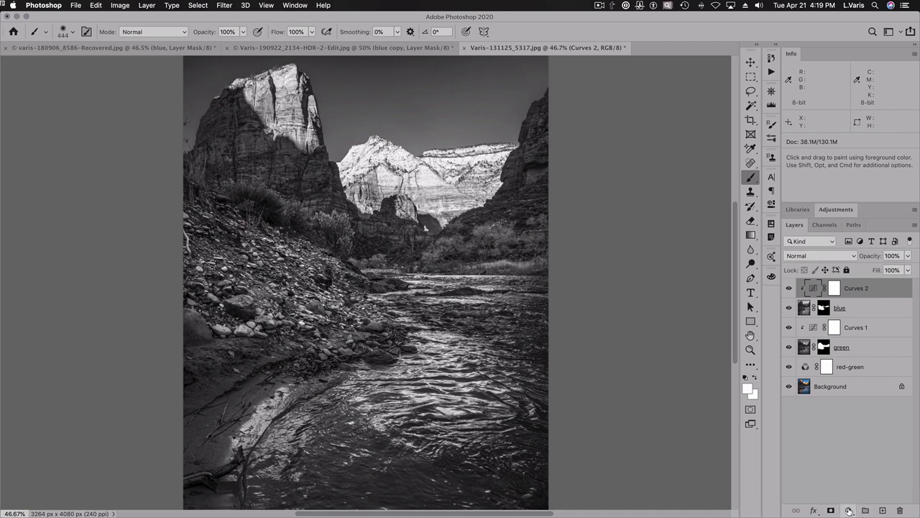
Add a monochrome Channel Mixer adjustment above Curves 2 using the Black & White with Green Filter preset, with Green at 100%.
click(850, 511)
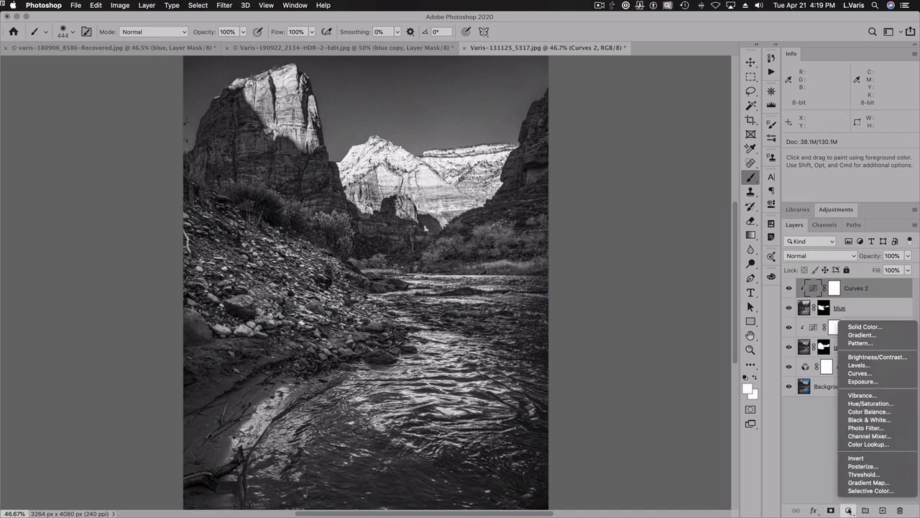
click(855, 437)
click(662, 208)
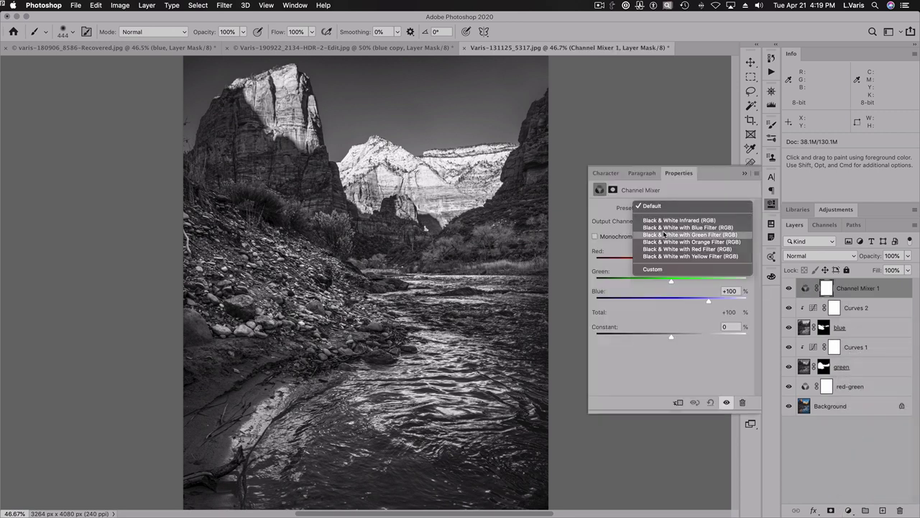
click(664, 235)
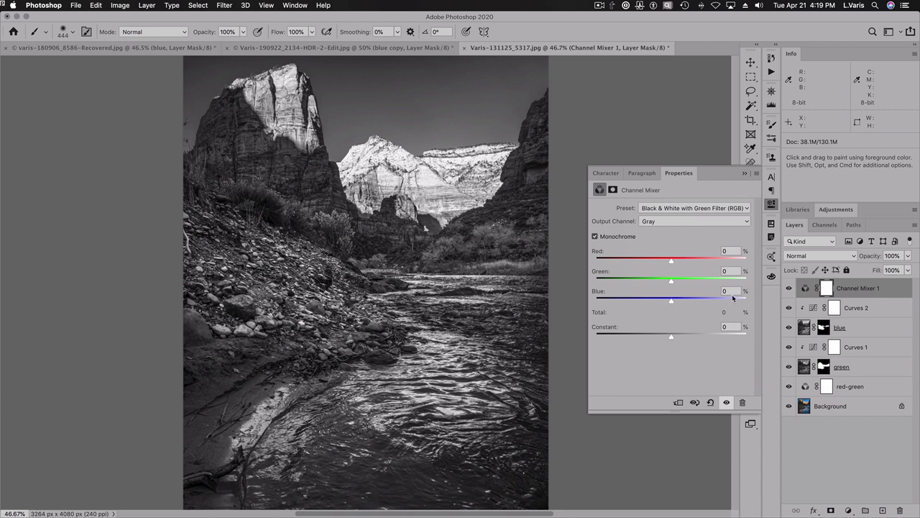
click(733, 272)
text(100)
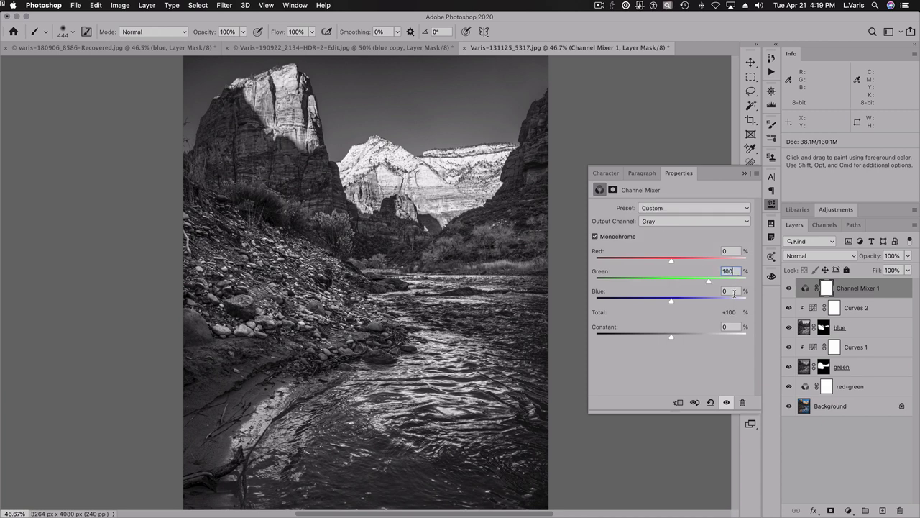
Set the Channel Mixer layer's Knockout to Deep in its blending options.
click(915, 228)
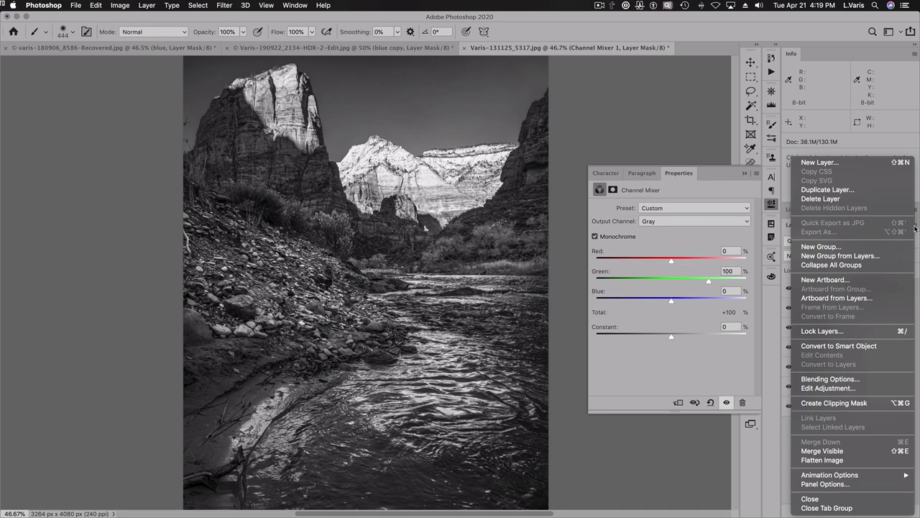
click(862, 378)
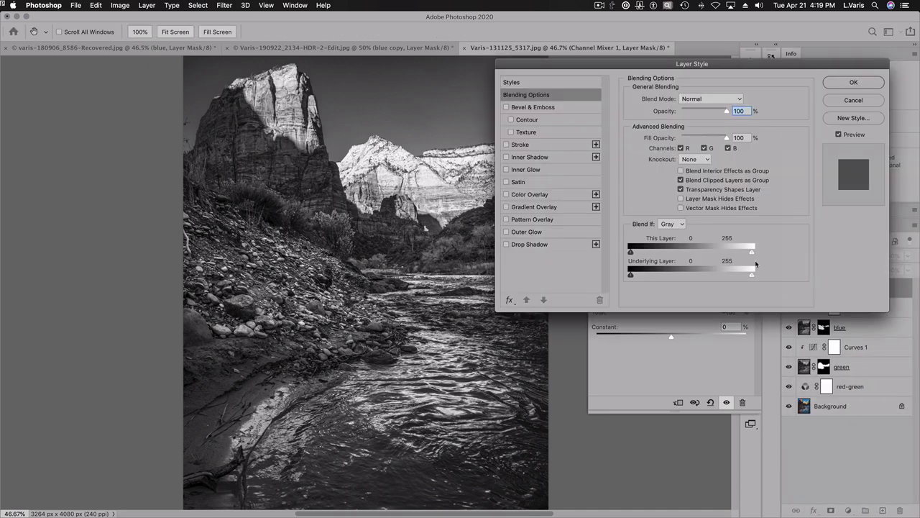
click(694, 159)
click(699, 176)
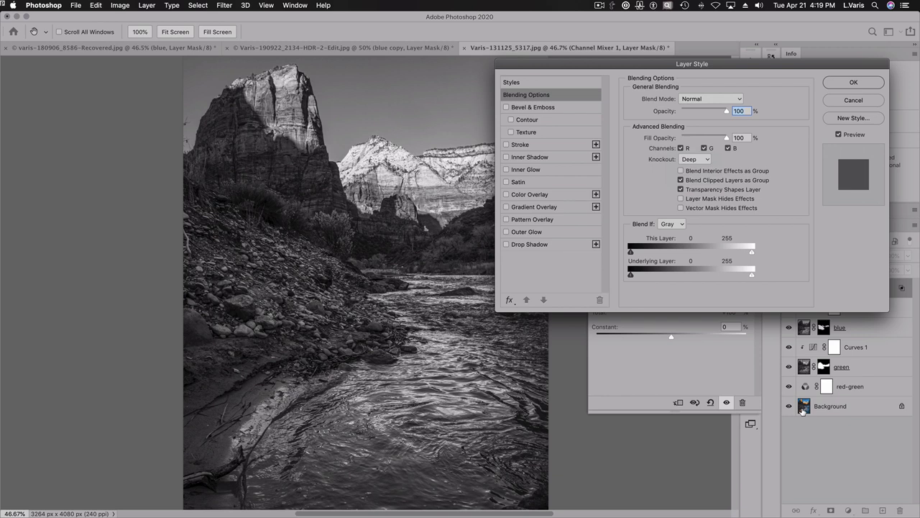
click(852, 83)
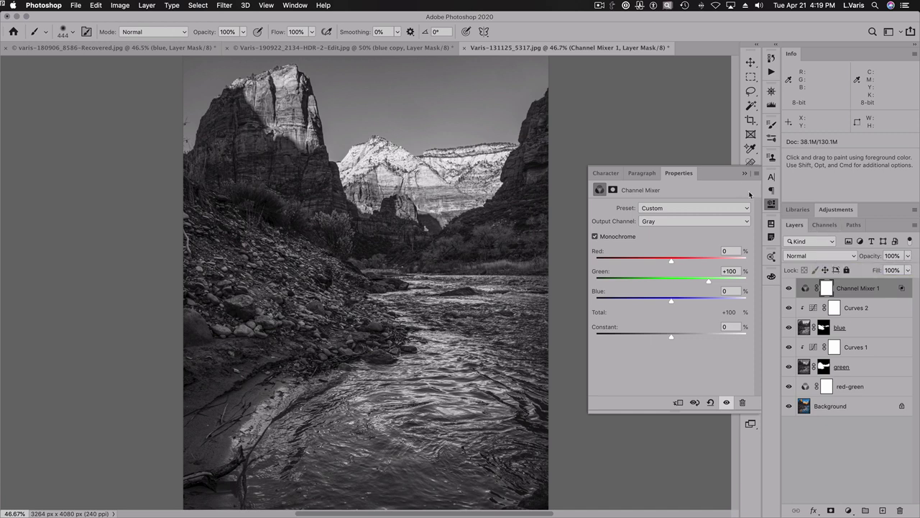
click(770, 205)
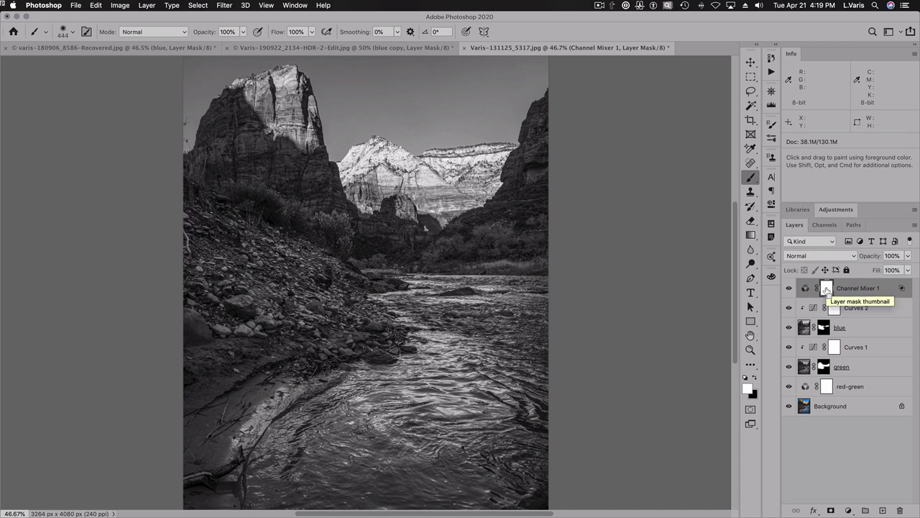
Invert the Channel Mixer mask to black and paint white over the distant sunlit mountains.
key(super+i)
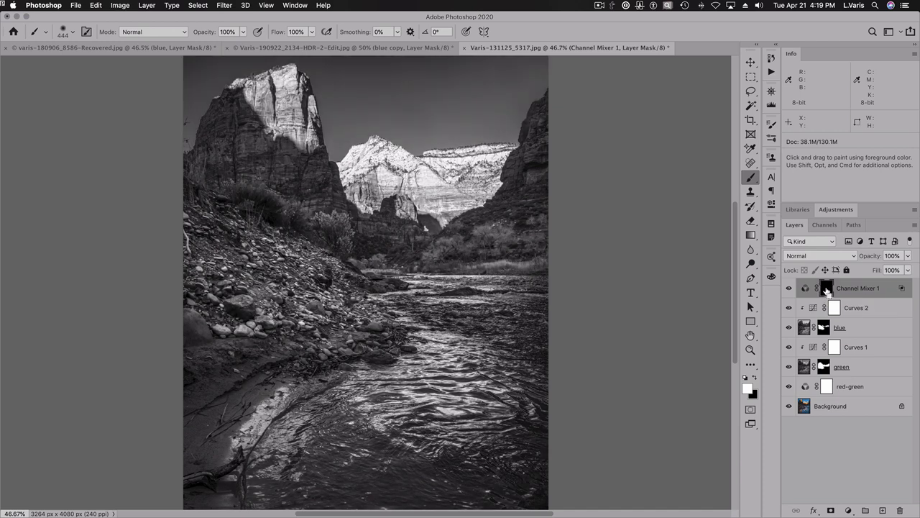
click(402, 189)
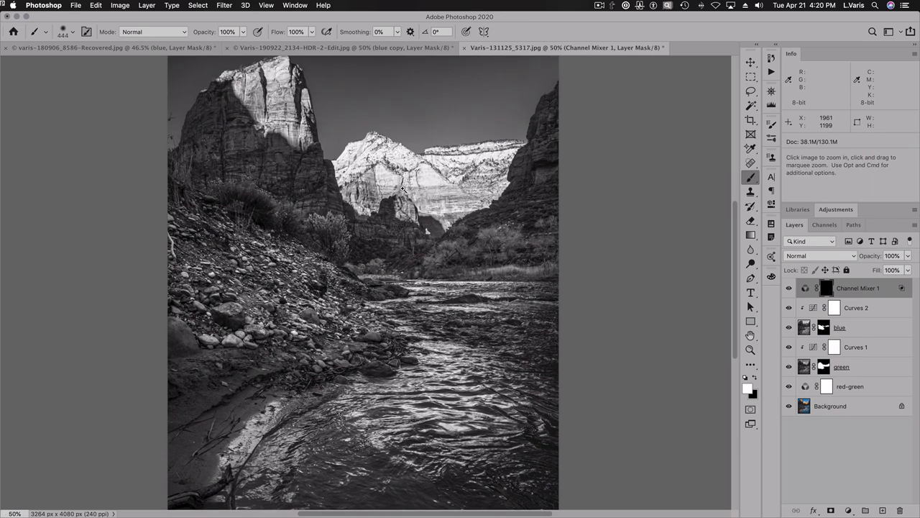
click(402, 189)
click(403, 189)
drag(404, 188, 397, 236)
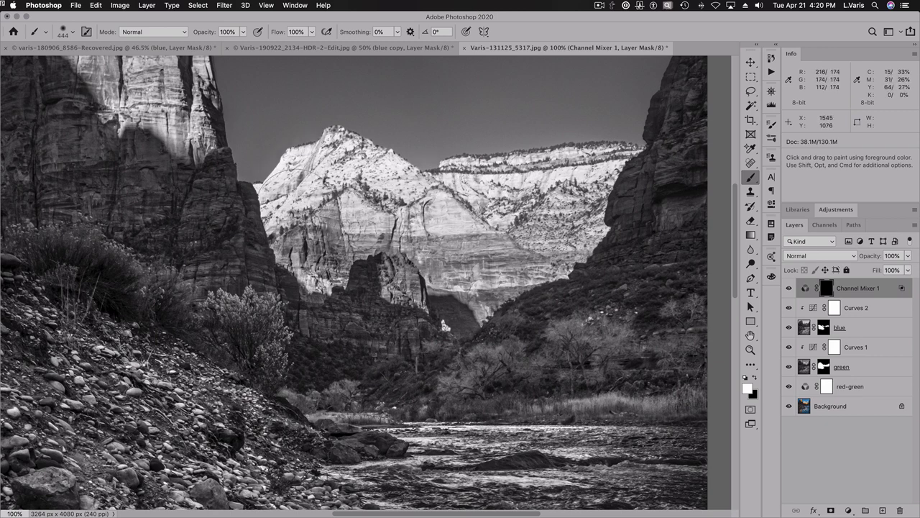
mouse_move(295, 176)
mouse_down()
mouse_move(341, 151)
mouse_move(375, 168)
mouse_up()
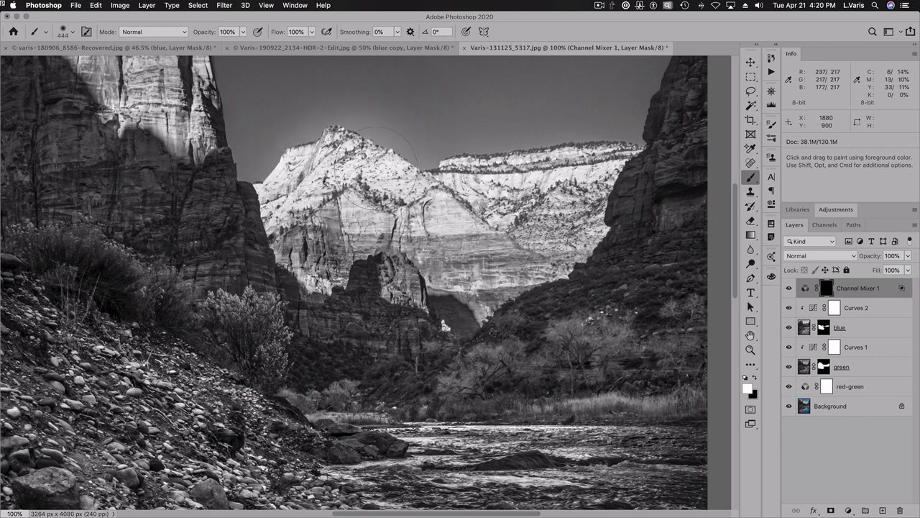
mouse_move(434, 188)
mouse_down()
mouse_move(496, 148)
mouse_move(475, 194)
mouse_up()
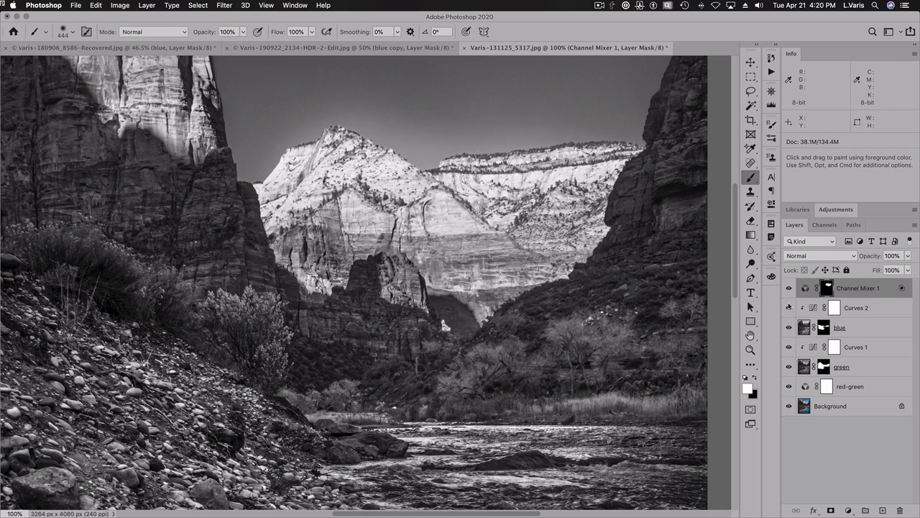
Compare the distant mountains with the Channel Mixer layer hidden and shown.
click(790, 288)
click(791, 288)
click(790, 288)
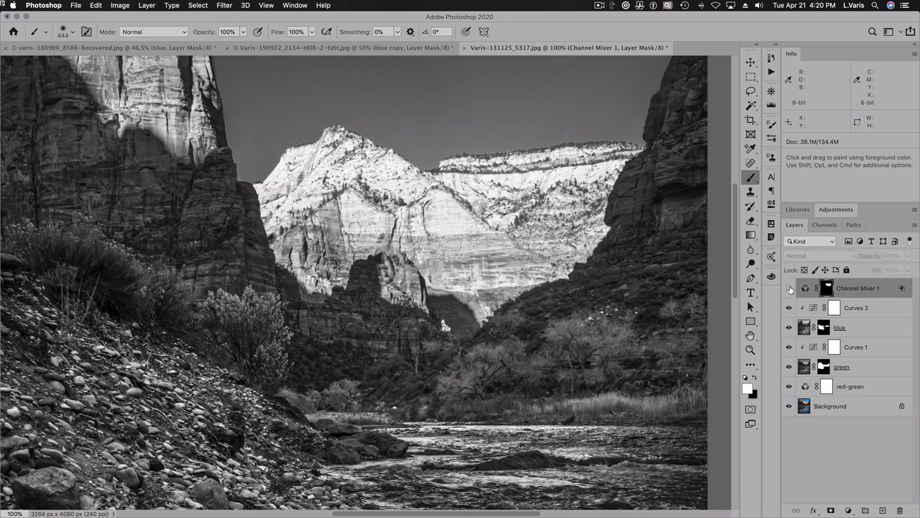
click(790, 288)
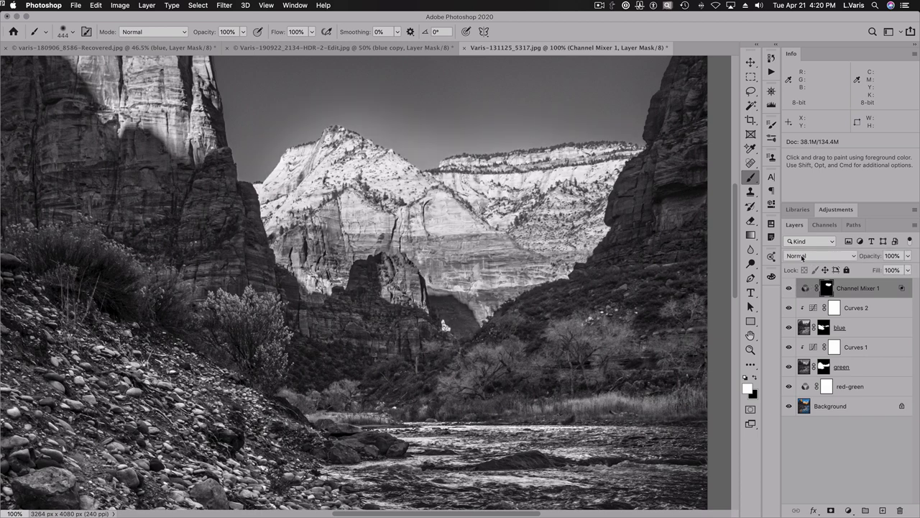
Preview the Darken blend mode for the Channel Mixer layer, keep Normal, and delete the layer.
click(802, 257)
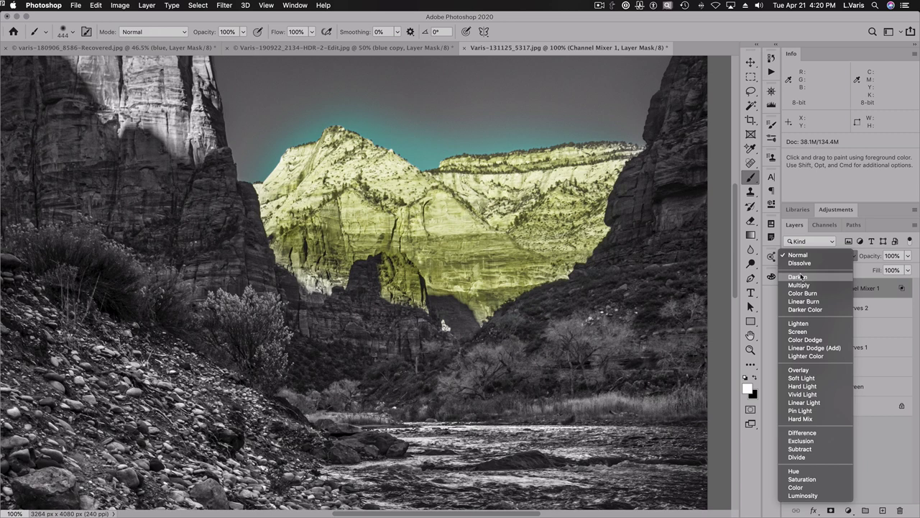
click(798, 255)
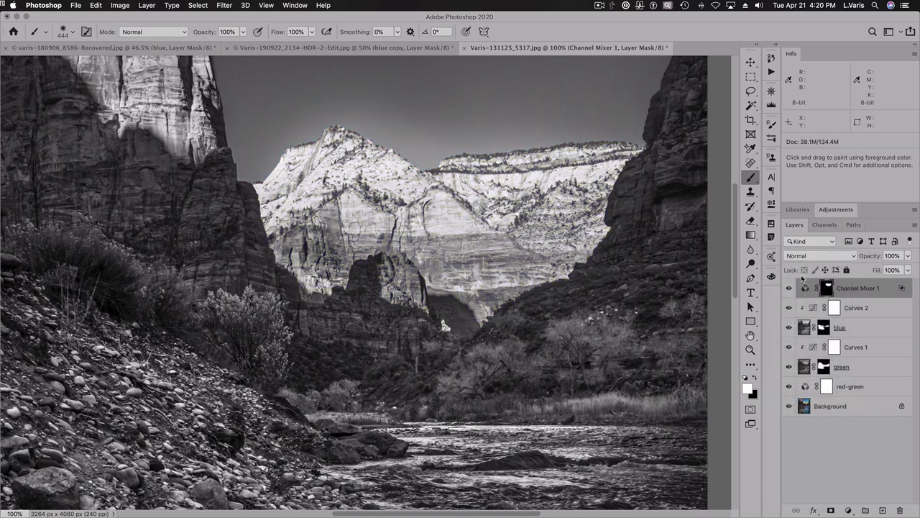
drag(804, 286, 899, 509)
Create an empty layer above Curves 2 and name it green.
click(883, 510)
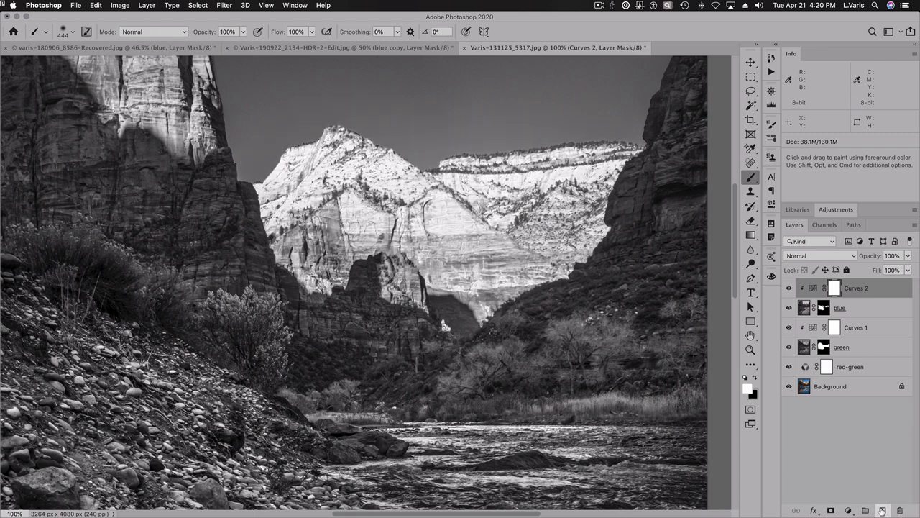
double_click(821, 289)
text(c)
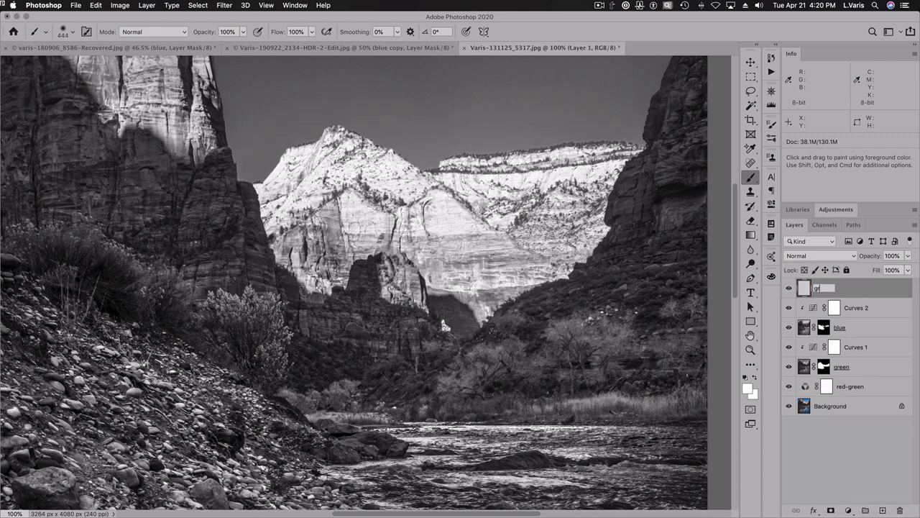
click(802, 289)
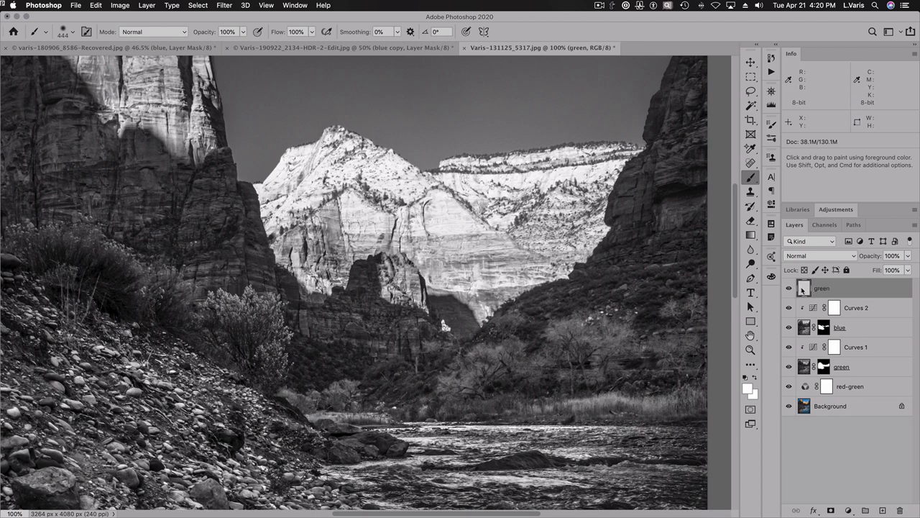
Fill the new green layer with the Background layer's Green channel using Apply Image, with Normal blending at 100% opacity.
click(120, 6)
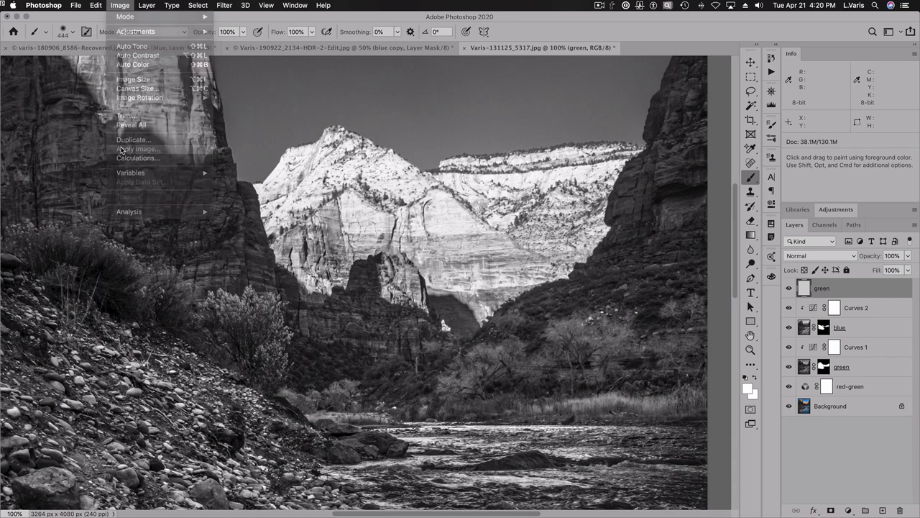
click(121, 150)
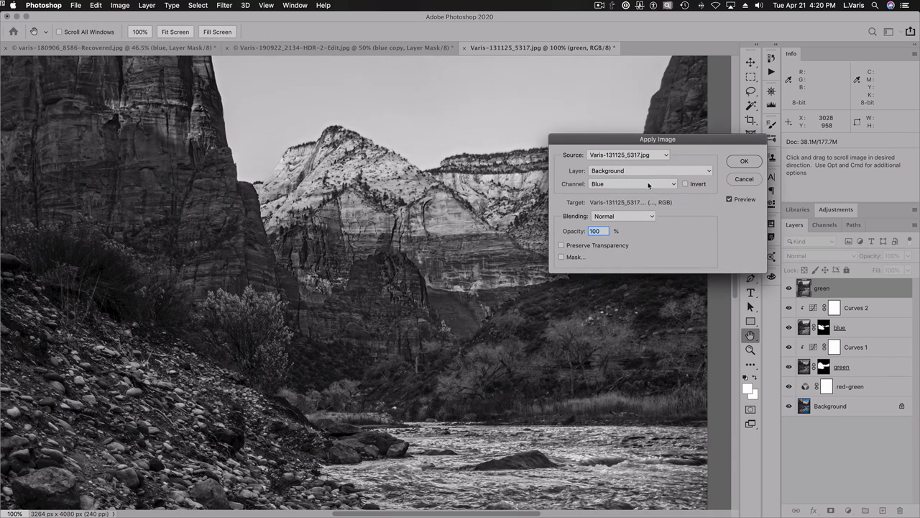
click(648, 184)
click(645, 176)
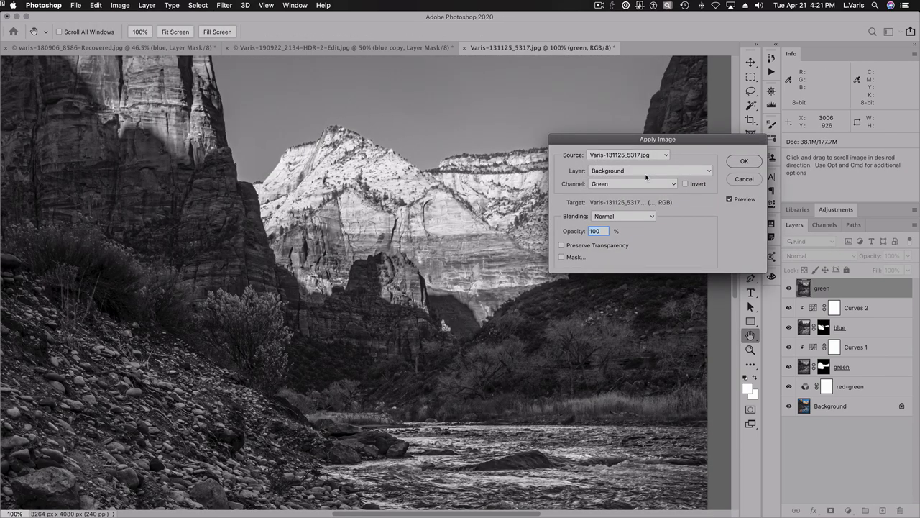
click(740, 162)
Set the top green layer's blend mode to Darken and compare the image with the layer hidden and shown.
click(834, 257)
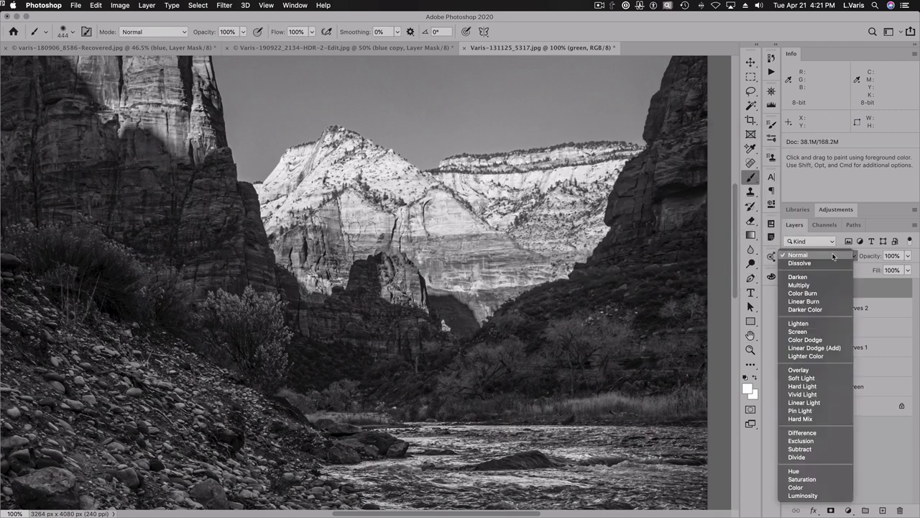
click(799, 278)
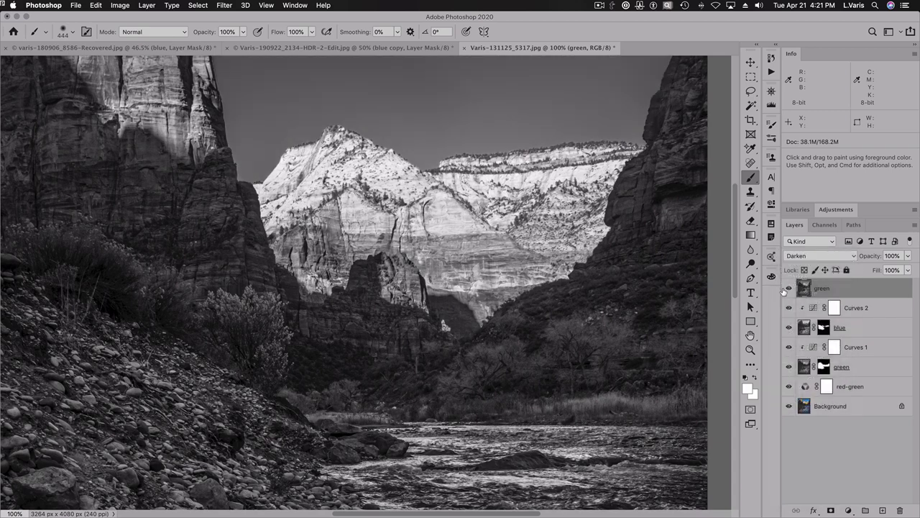
click(789, 289)
click(788, 289)
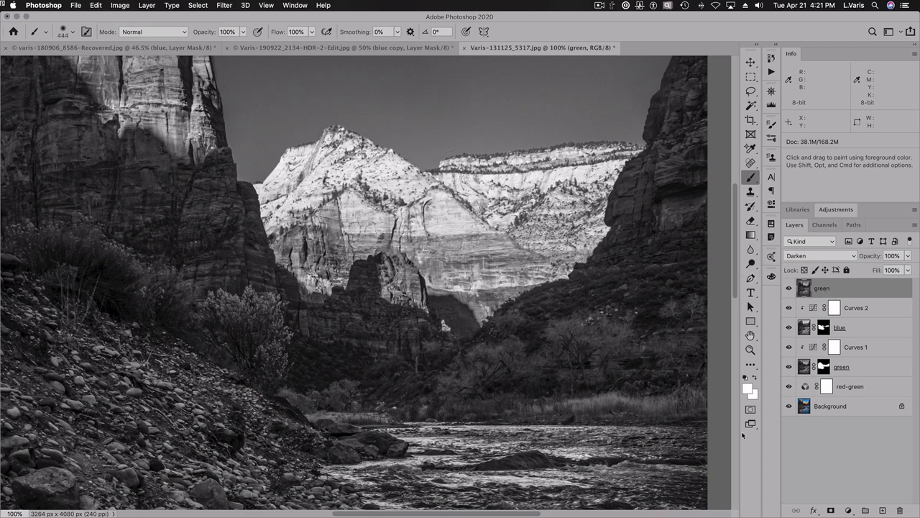
Add a black mask to the top green layer, paint white over the distant sunlit mountains, and compare with the layer hidden and shown.
alt+click(829, 510)
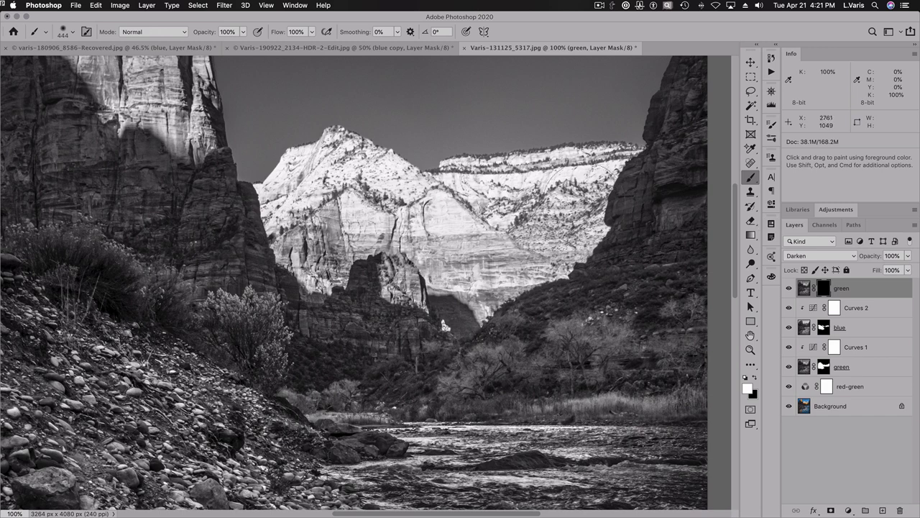
mouse_move(532, 180)
mouse_down()
mouse_move(406, 191)
mouse_move(306, 179)
mouse_move(273, 208)
mouse_move(327, 180)
mouse_move(457, 248)
mouse_up()
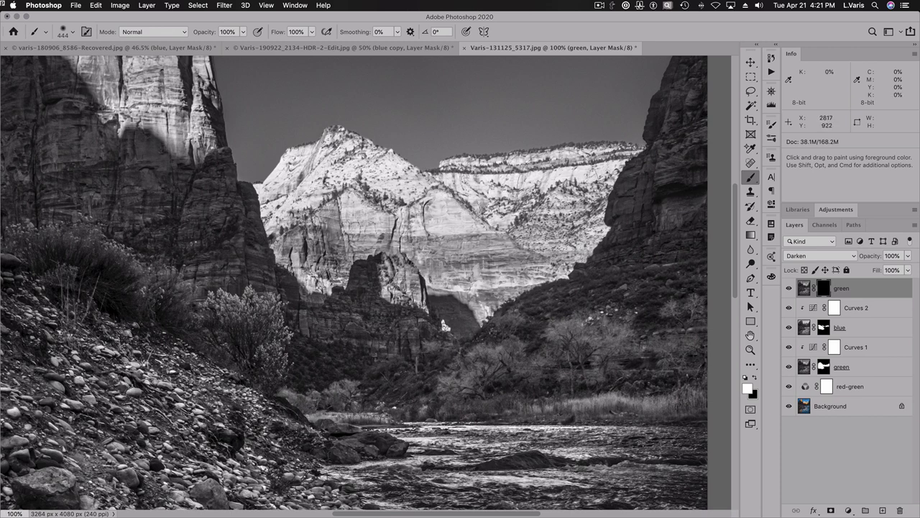
click(789, 288)
click(788, 288)
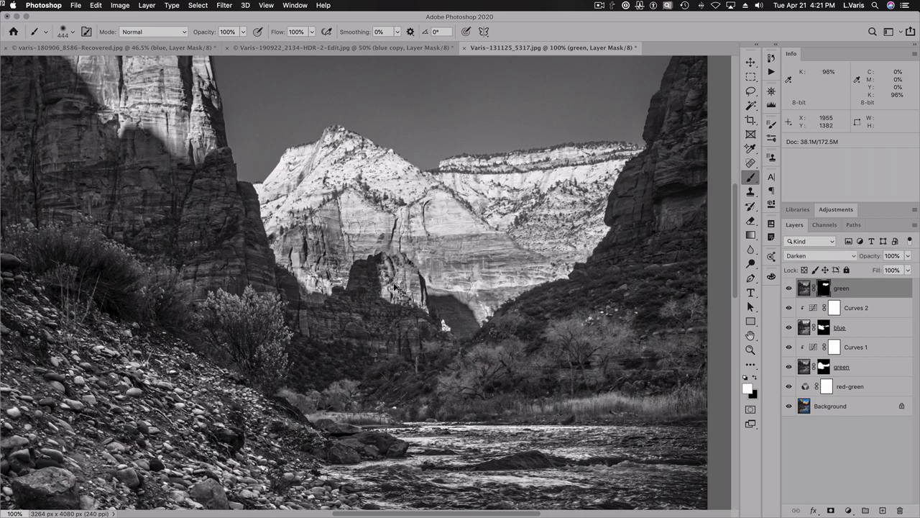
Fit the whole canyon photo in view, show only the Background, and restore the layers one by one from red-green up to the top green layer.
key(super+minus)
key(super+minus)
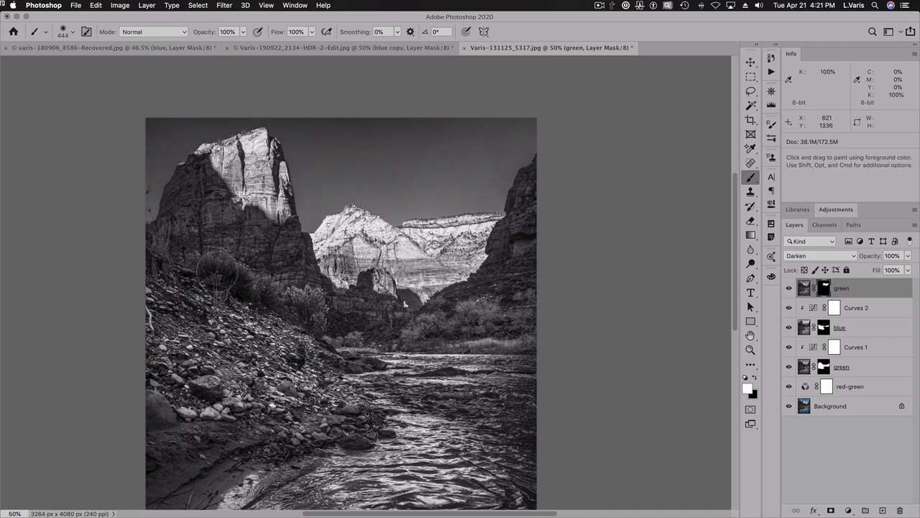
double_click(749, 335)
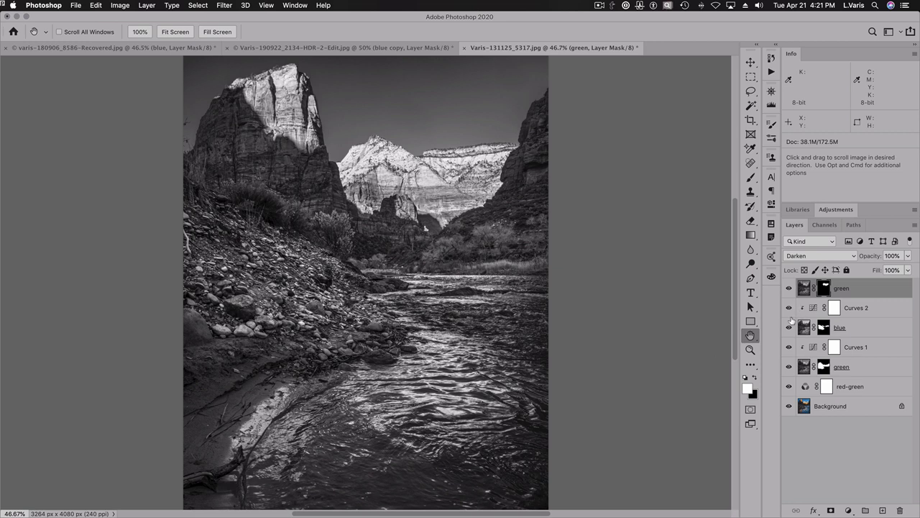
alt+click(789, 407)
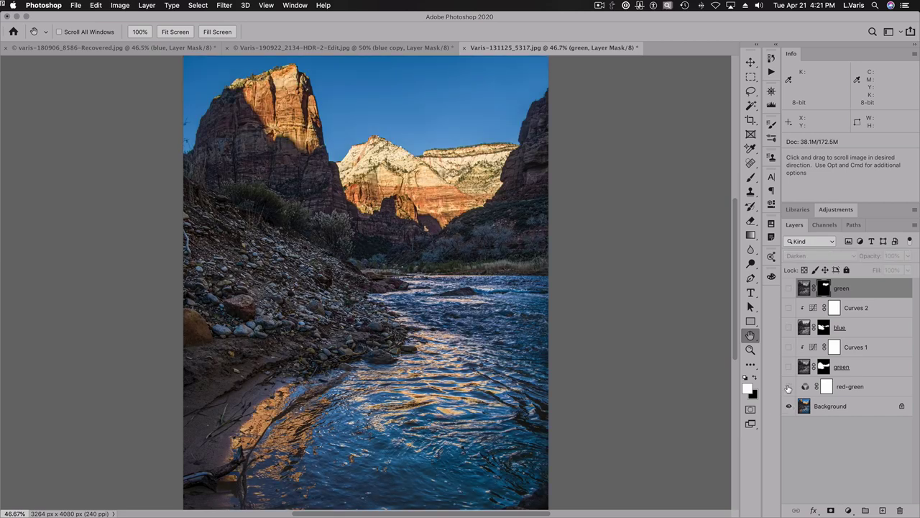
click(789, 386)
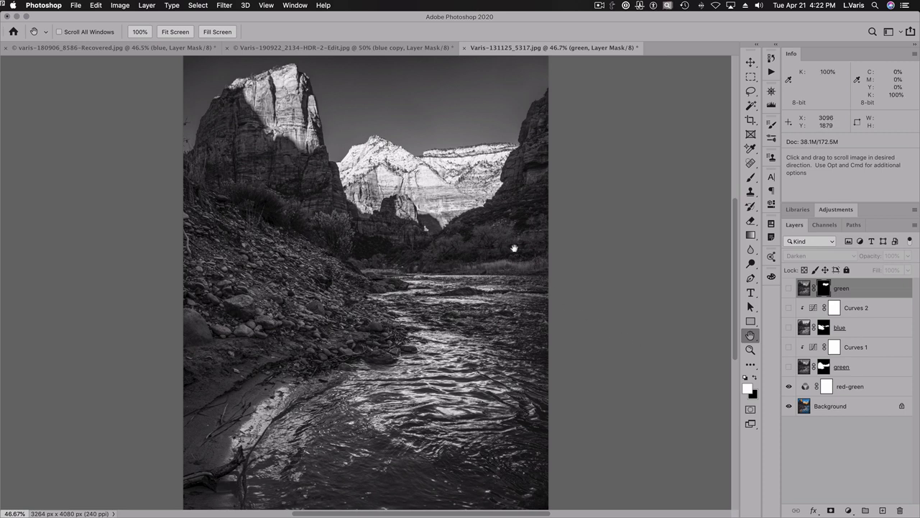
click(789, 368)
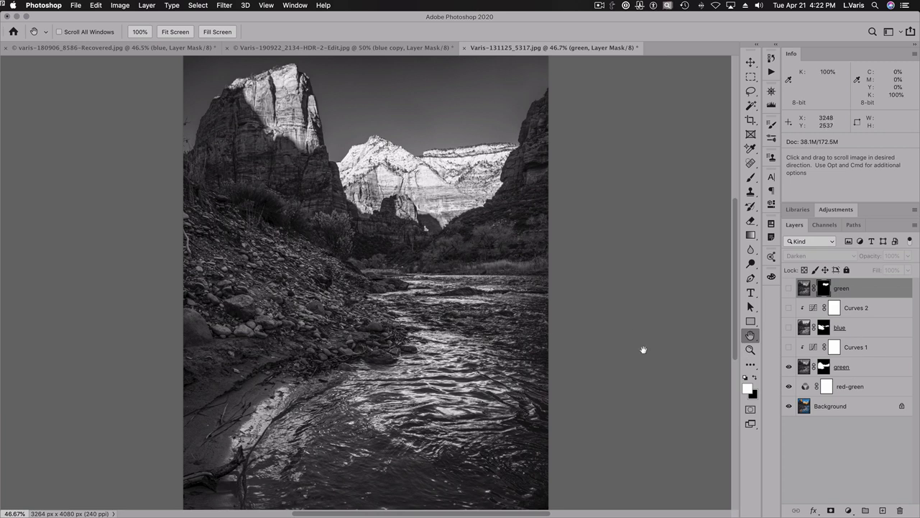
click(789, 347)
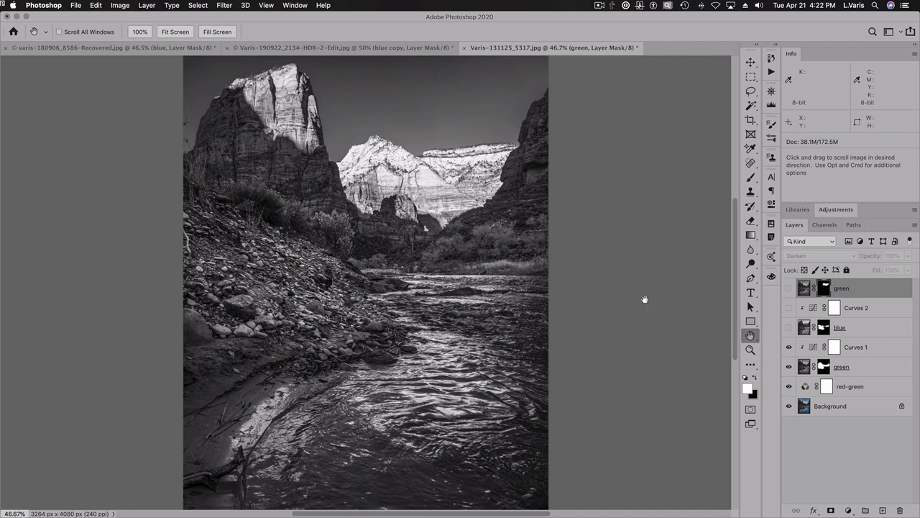
click(789, 328)
click(789, 308)
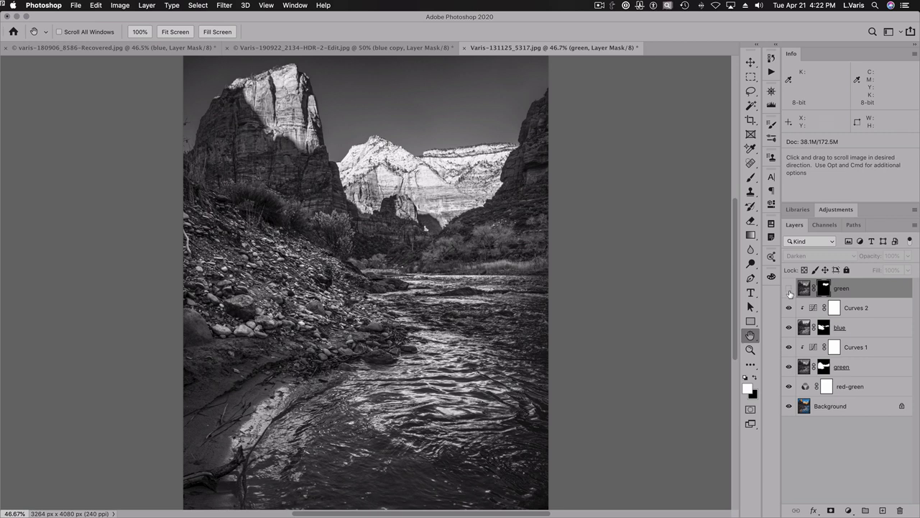
click(788, 289)
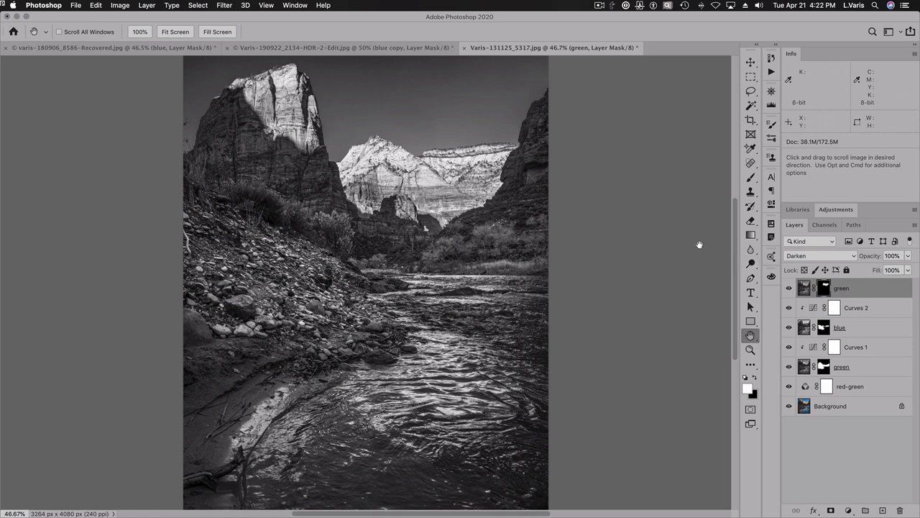
Hide the interface panels and review the finished black-and-white canyon, tractor and glacier photos in turn.
key(Tab)
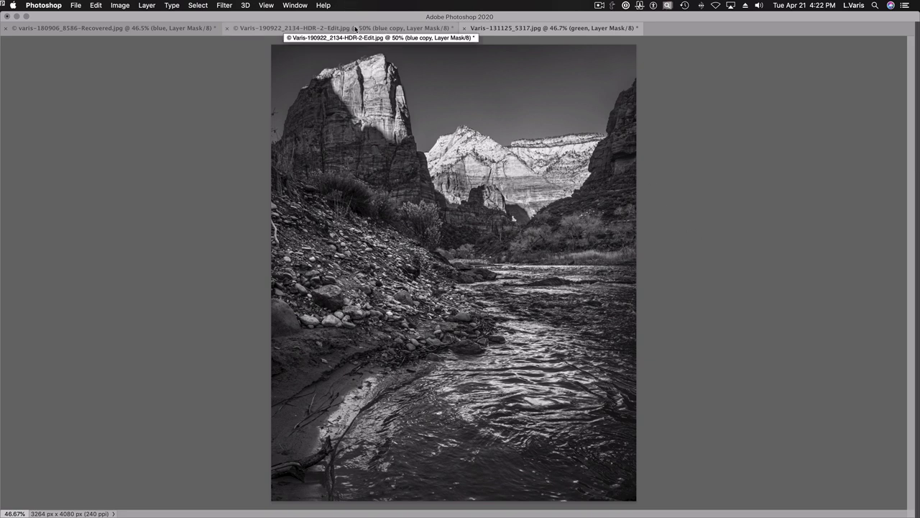
click(353, 30)
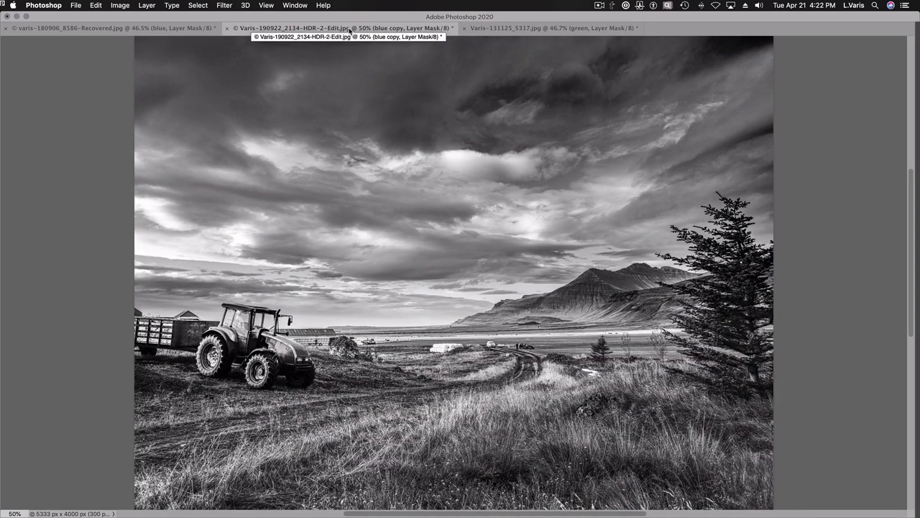
click(113, 31)
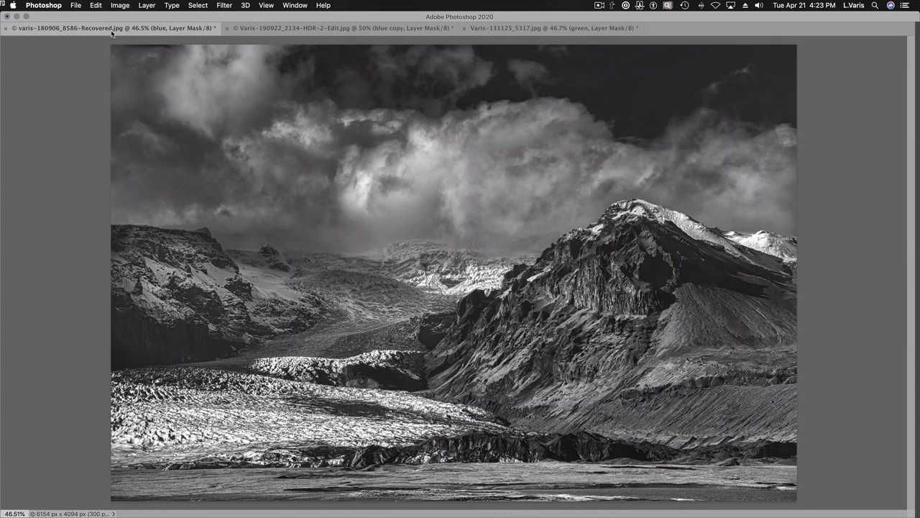